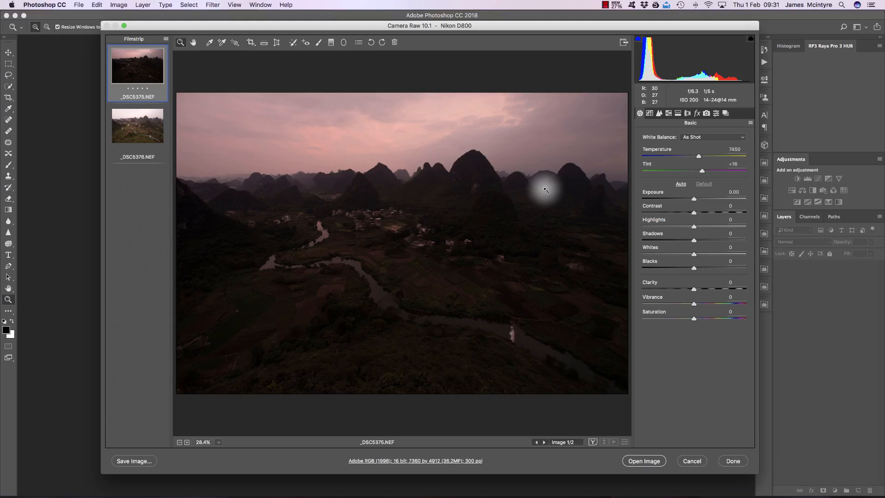
- Select both raw exposures and enable chromatic aberration removal and lens profile corrections for them
key(Down)
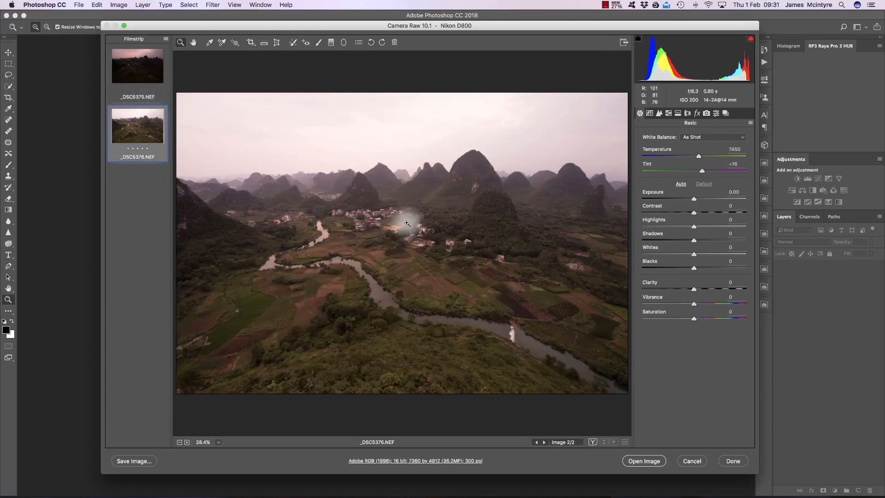
click(145, 69)
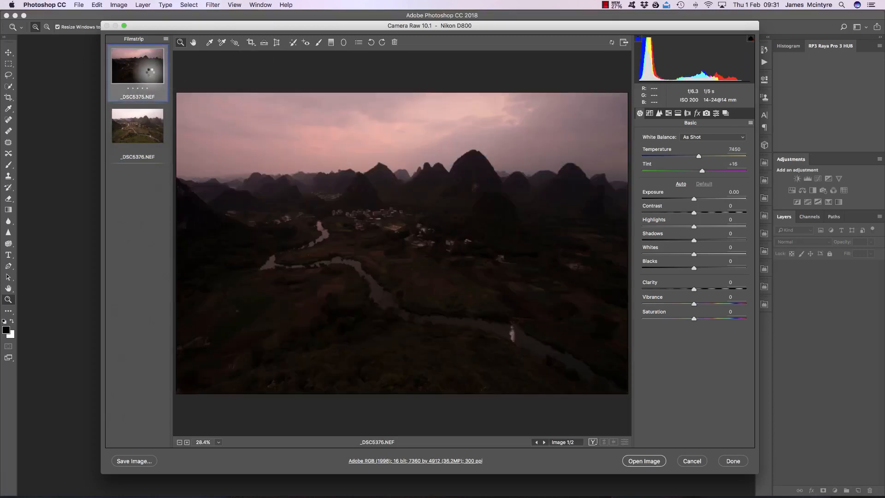
shift+click(139, 133)
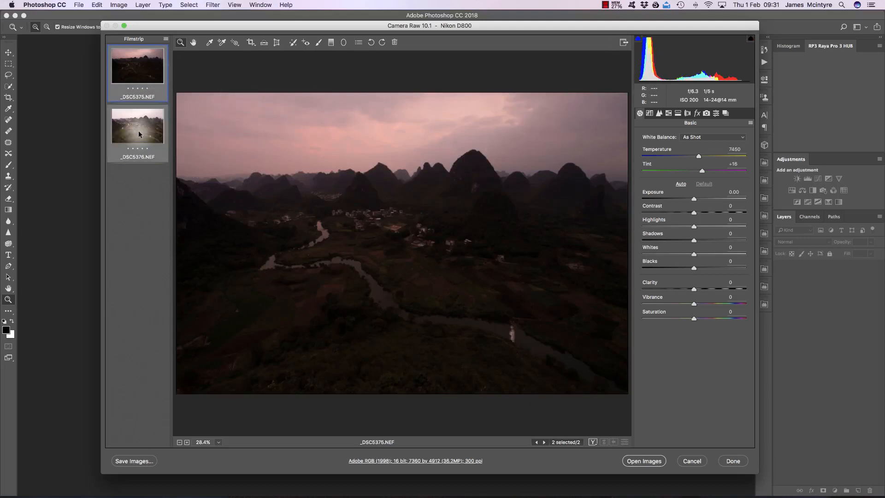
click(688, 114)
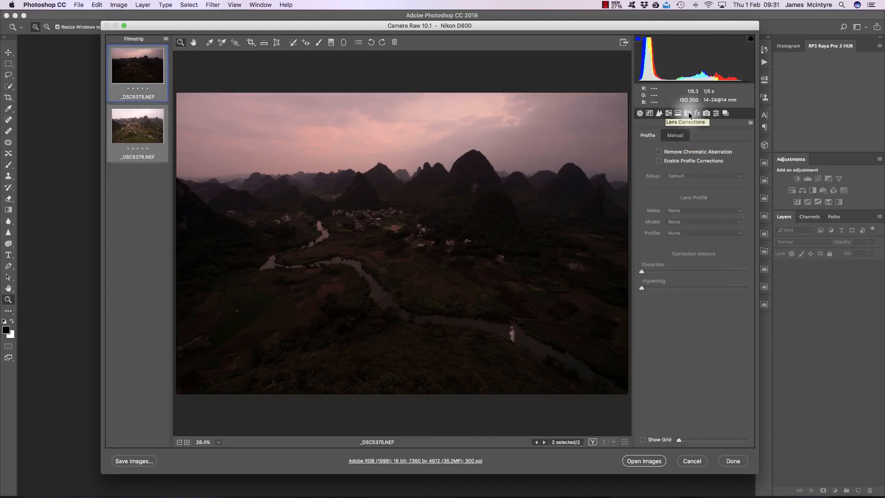
click(658, 153)
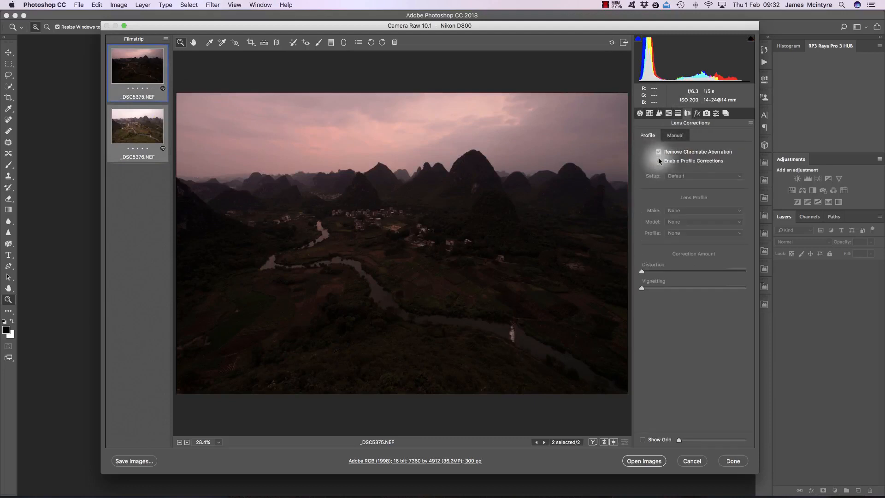
click(659, 161)
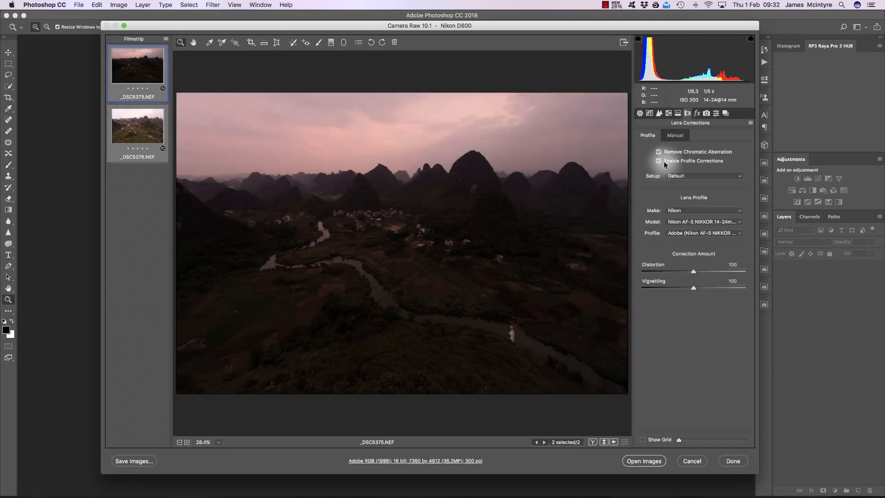
- Set the white balance of both selected exposures to temperature 7050 and tint +4
click(640, 113)
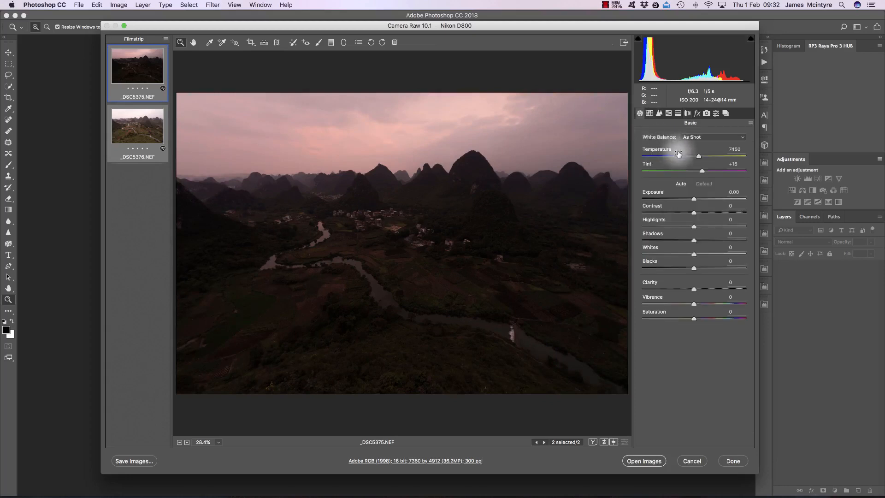
drag(700, 158, 695, 157)
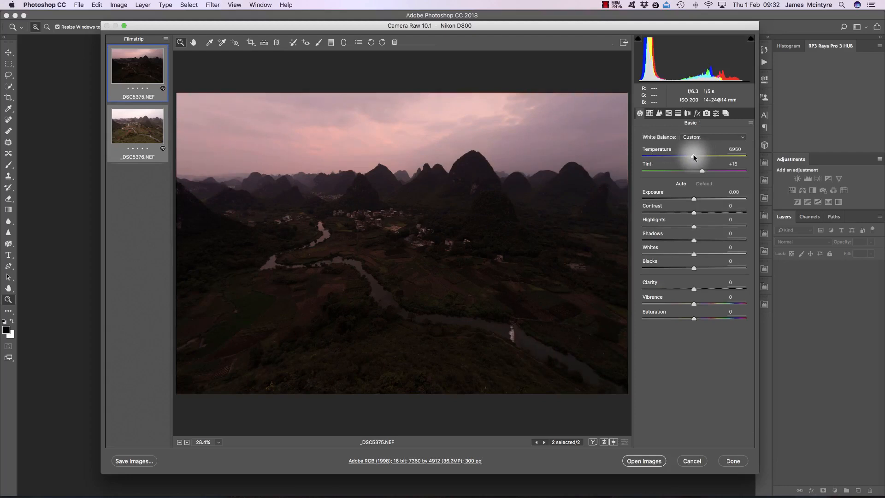
click(694, 157)
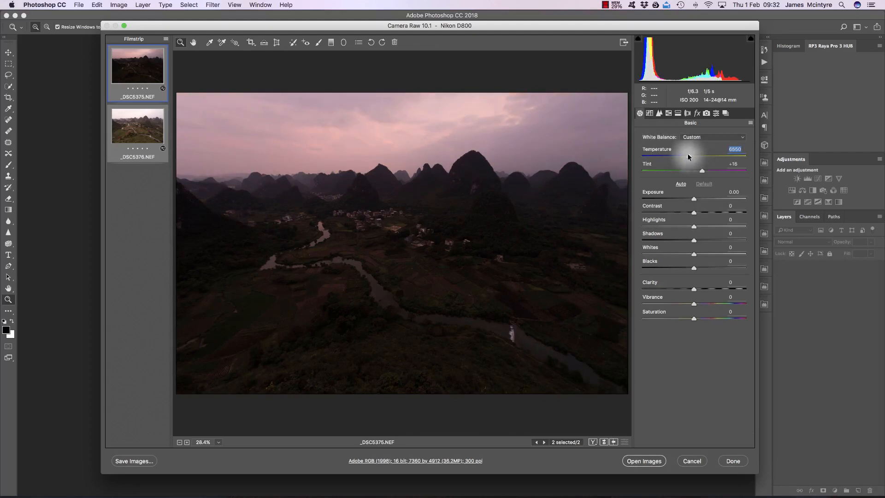
drag(702, 170, 695, 169)
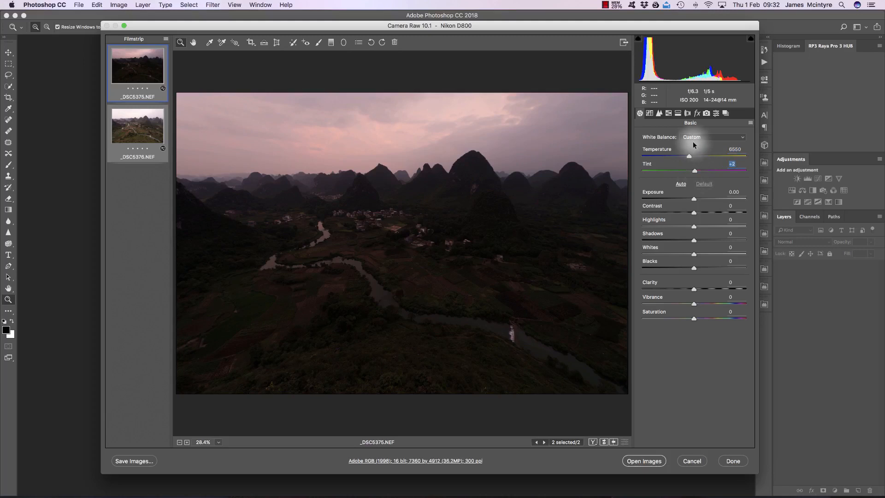
click(690, 156)
drag(690, 156, 695, 159)
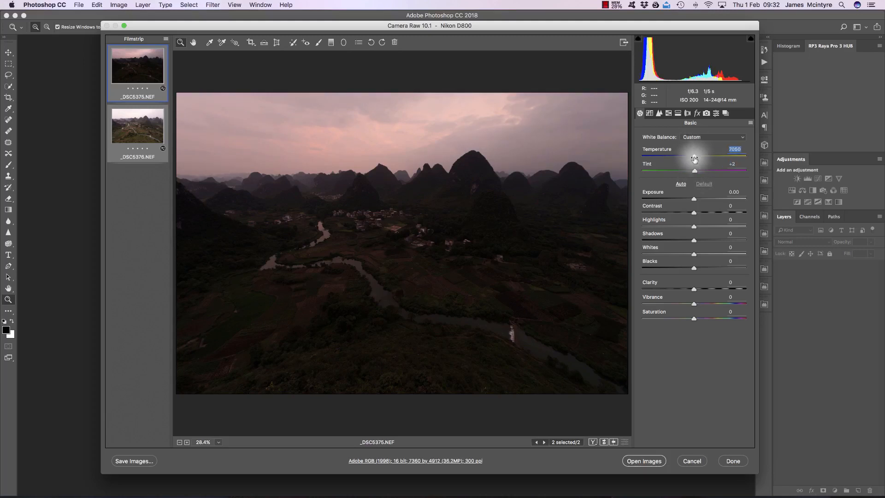
click(696, 171)
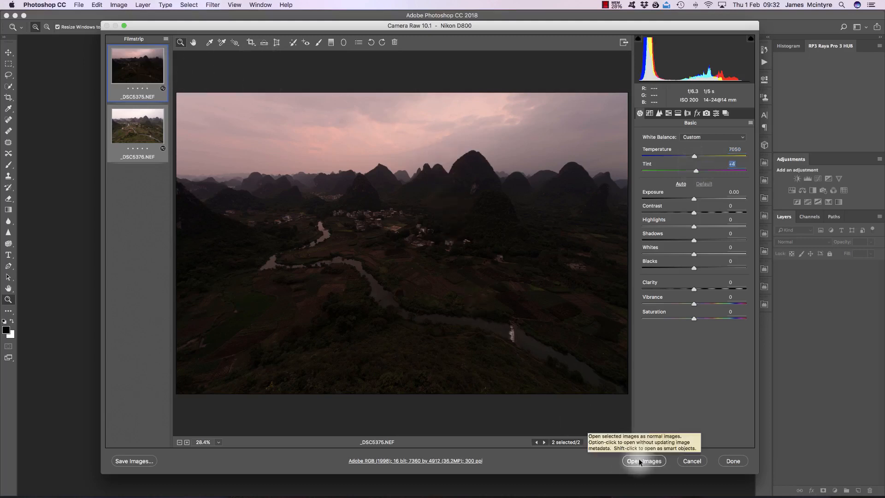
- Open both exposures as smart objects and stack them as layers in one document with Raya Pro
key(shift)
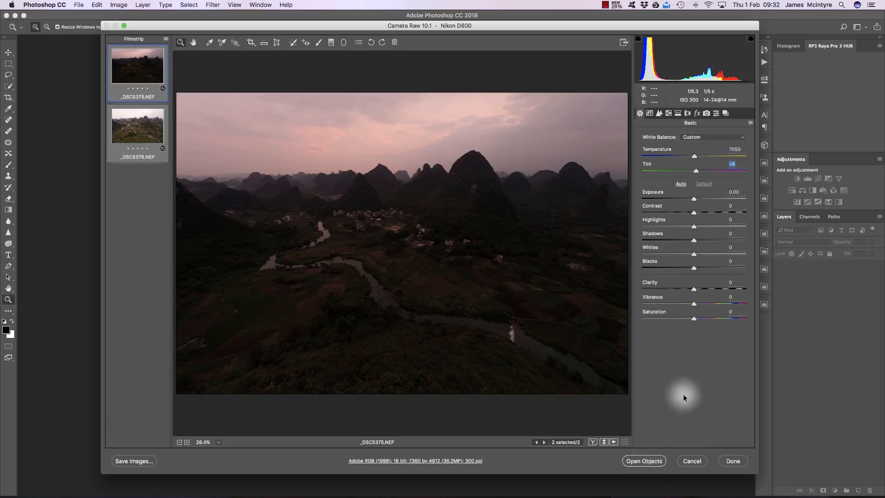
shift+click(641, 461)
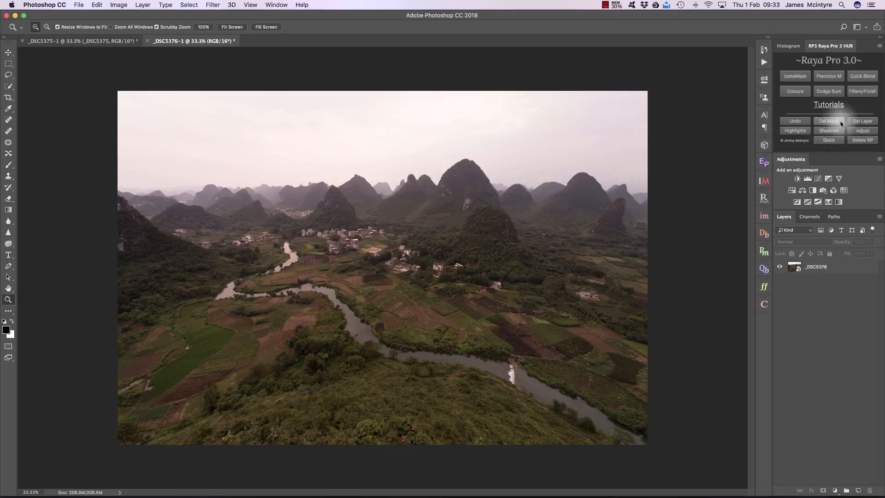
click(833, 143)
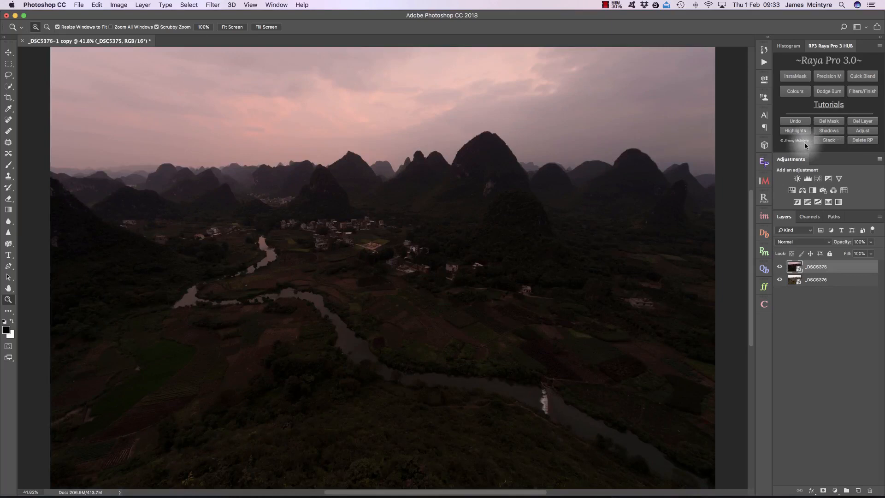
- Hide the dark _DSC5375 layer and generate an InstaMask Brights 1 luminosity mask from the bright exposure
click(779, 266)
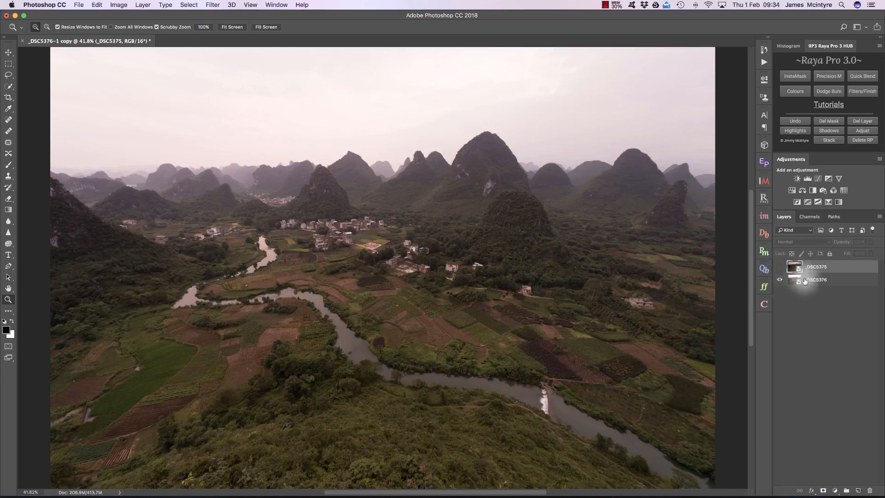
click(780, 266)
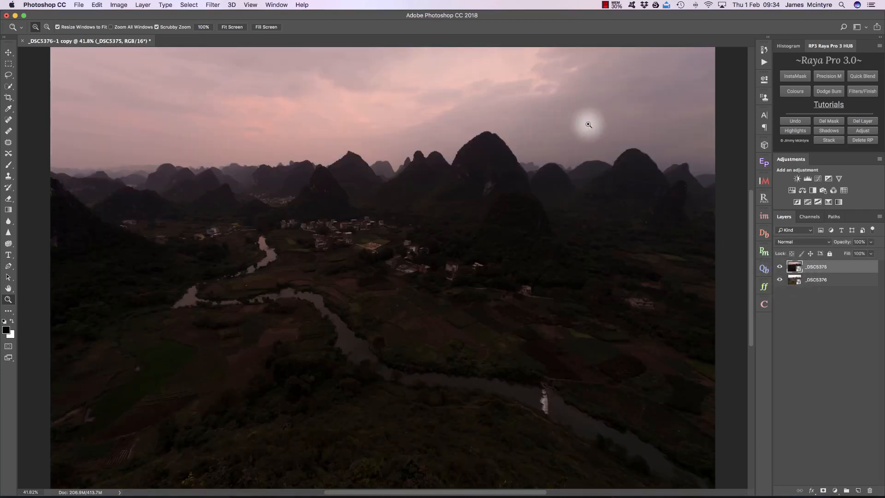
click(780, 267)
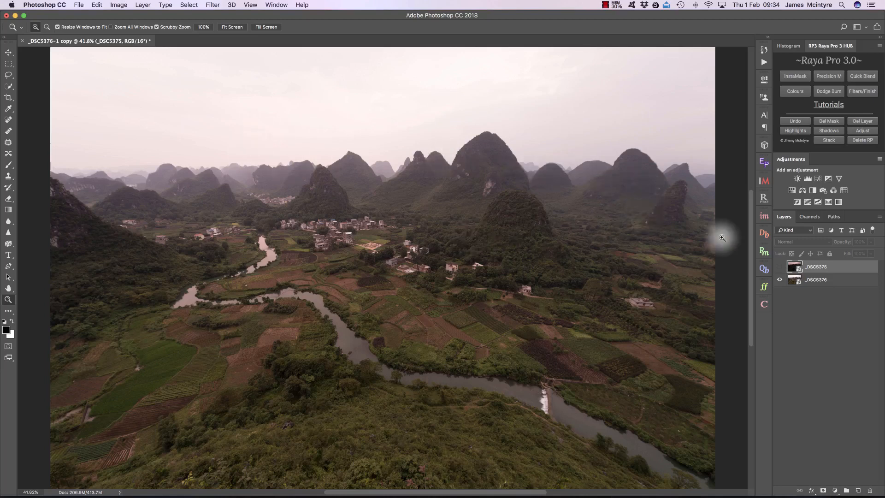
click(765, 217)
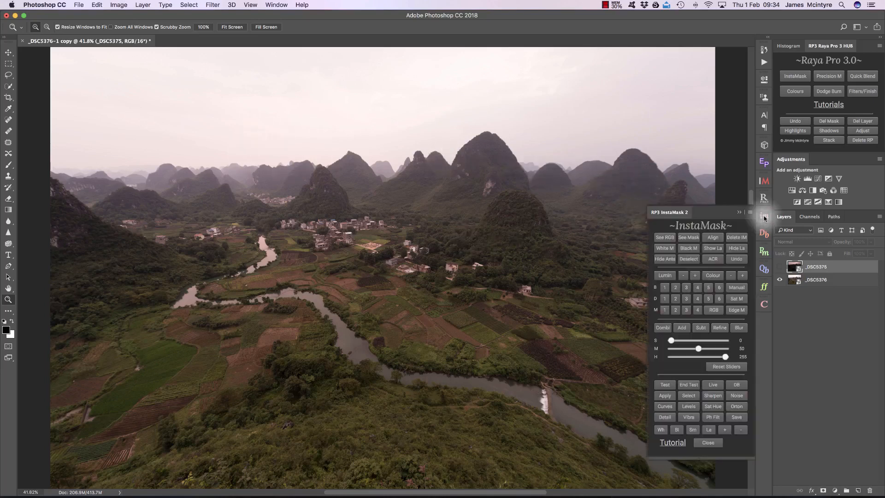
click(663, 287)
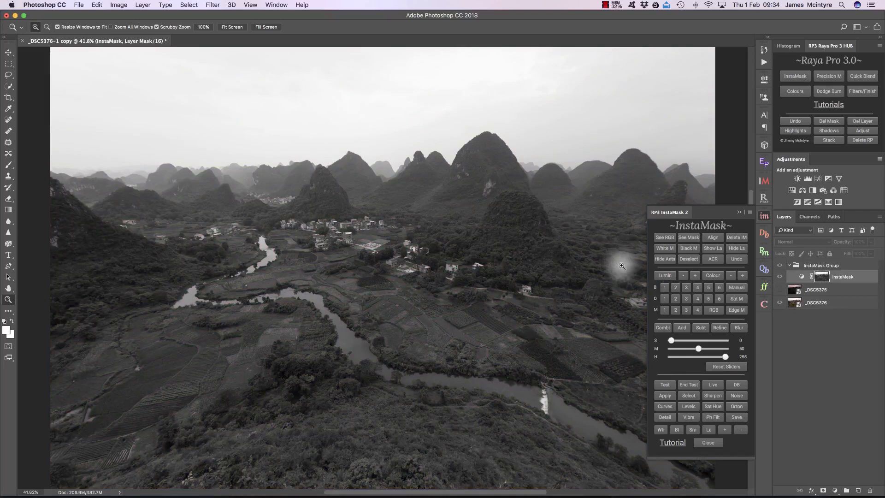
- Try the Brights 1 masks of the red, green and blue channels and return to the luminosity Brights 1 mask
click(716, 310)
click(569, 248)
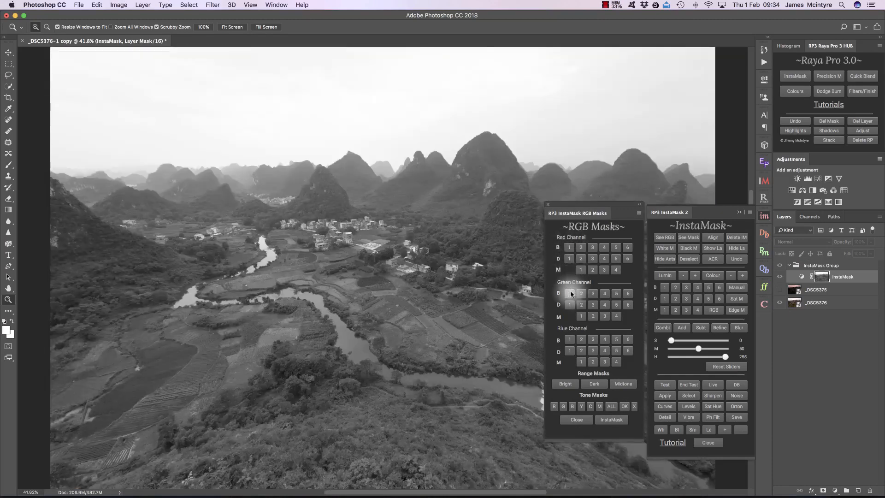
click(570, 293)
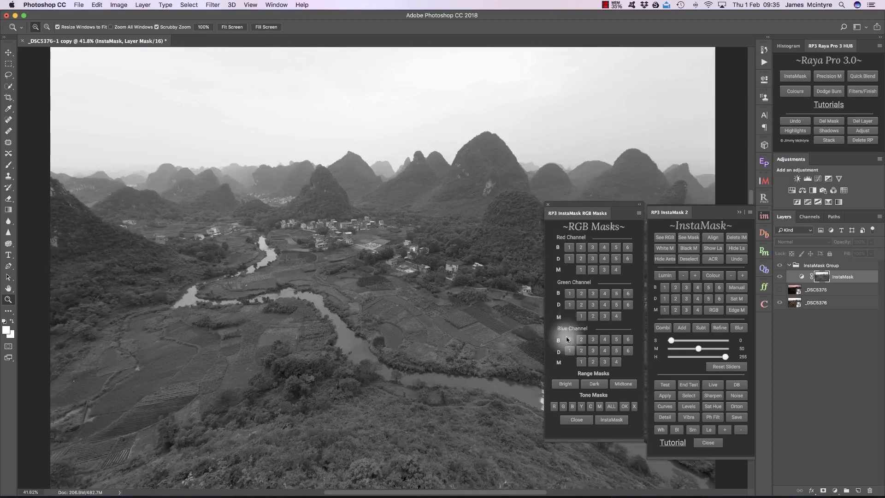
click(568, 340)
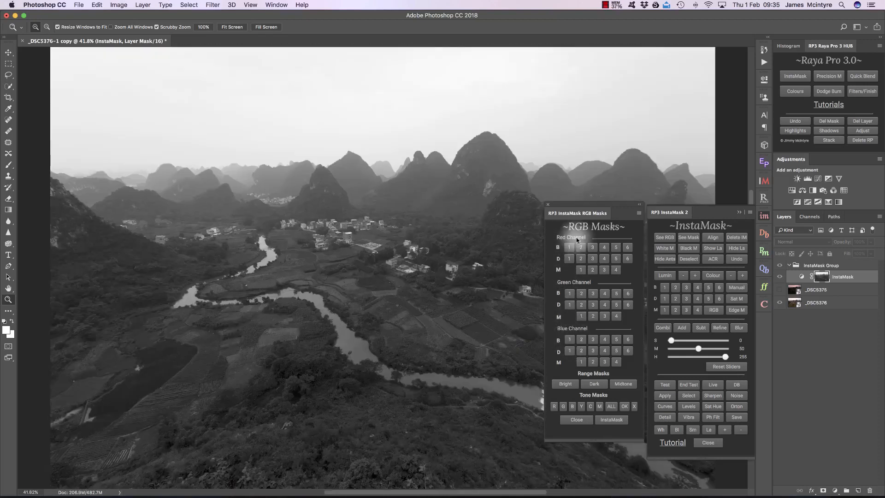
click(666, 289)
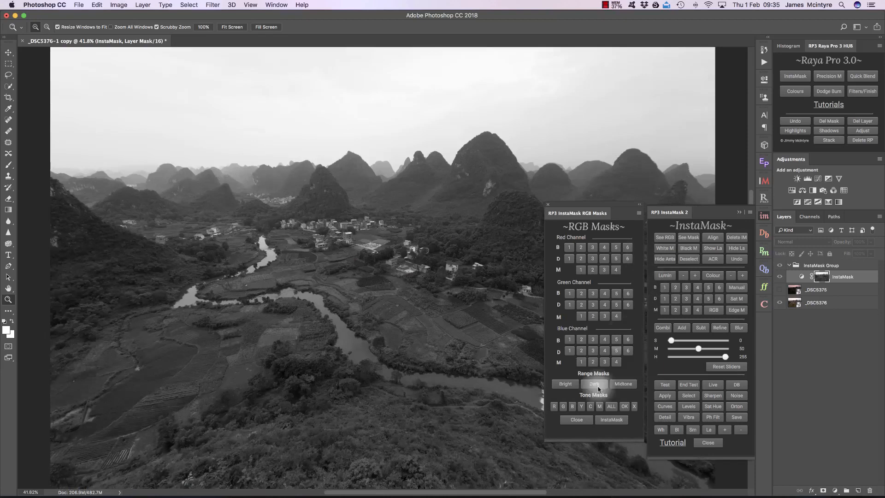
click(584, 422)
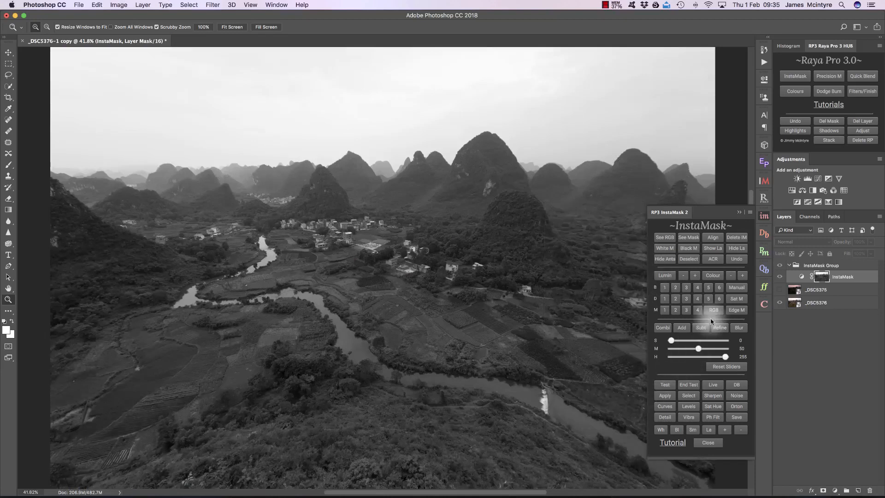
- Generate the Brights 1 mask again after trying Brights 2, and set its highlights value to 193
click(676, 289)
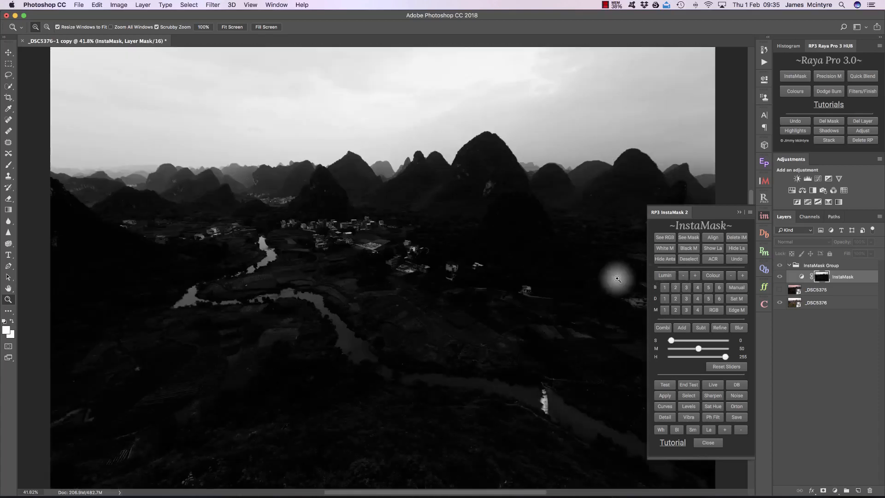
click(664, 288)
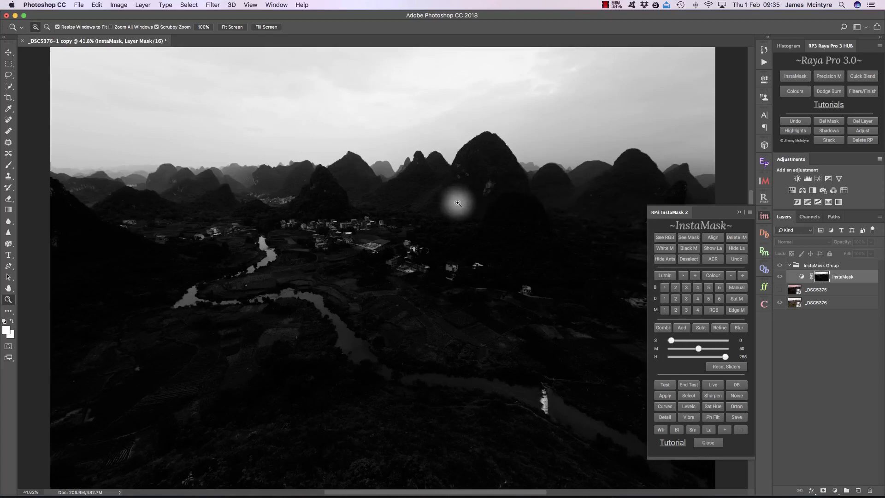
click(665, 288)
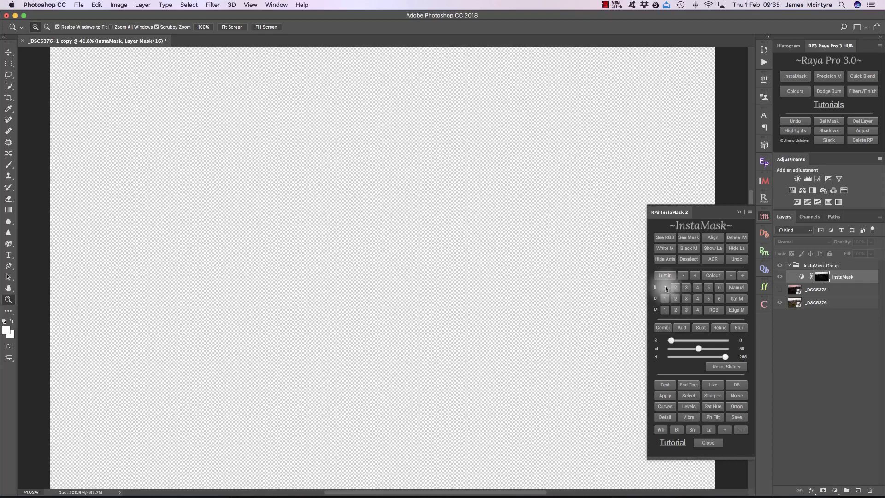
drag(728, 356, 713, 357)
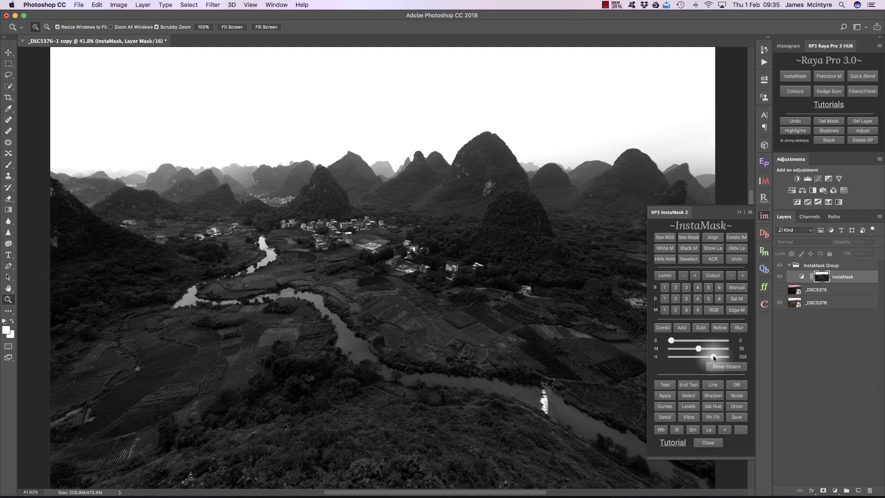
drag(714, 357, 713, 357)
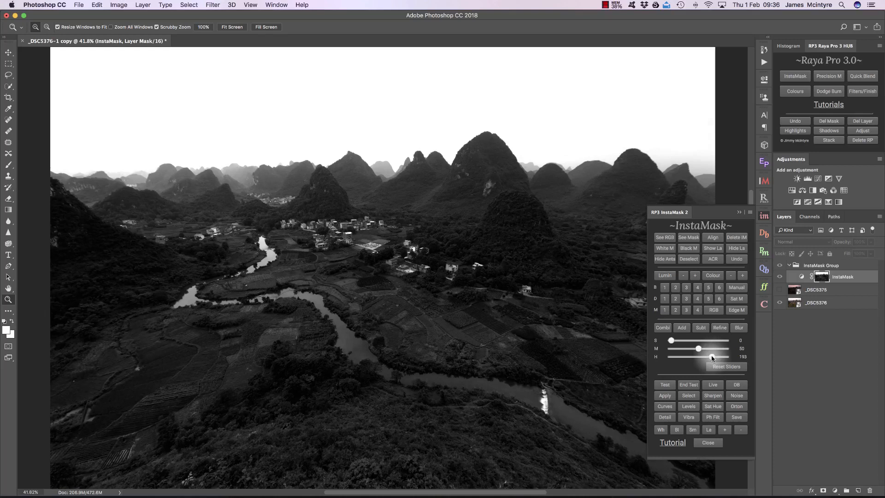
- Load the refined InstaMask as a selection, and add a black mask to the _DSC5375 layer while making that layer visible
click(688, 396)
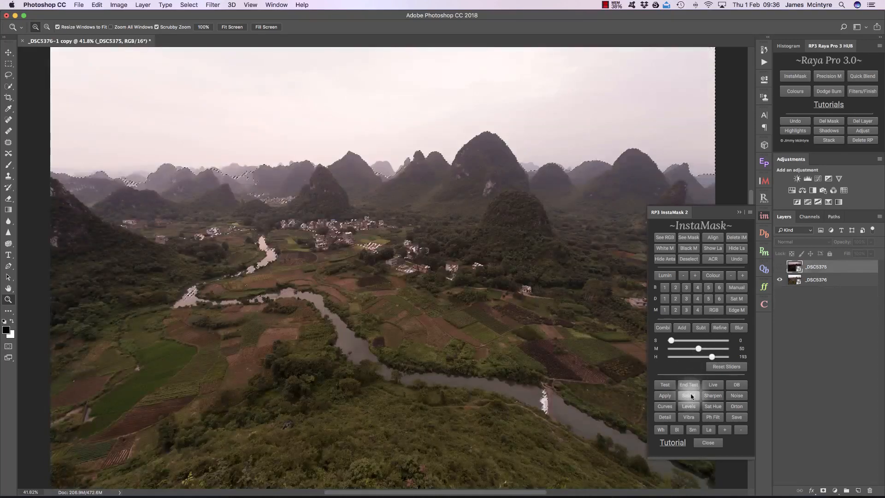
click(689, 249)
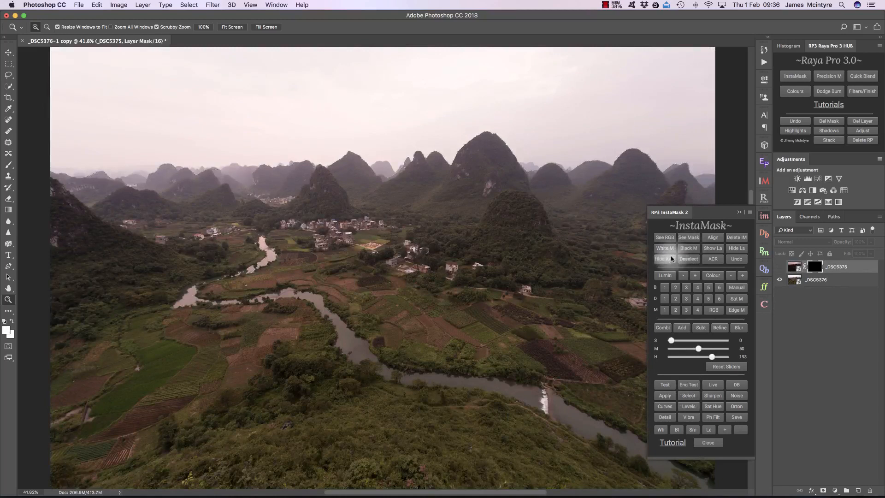
click(713, 248)
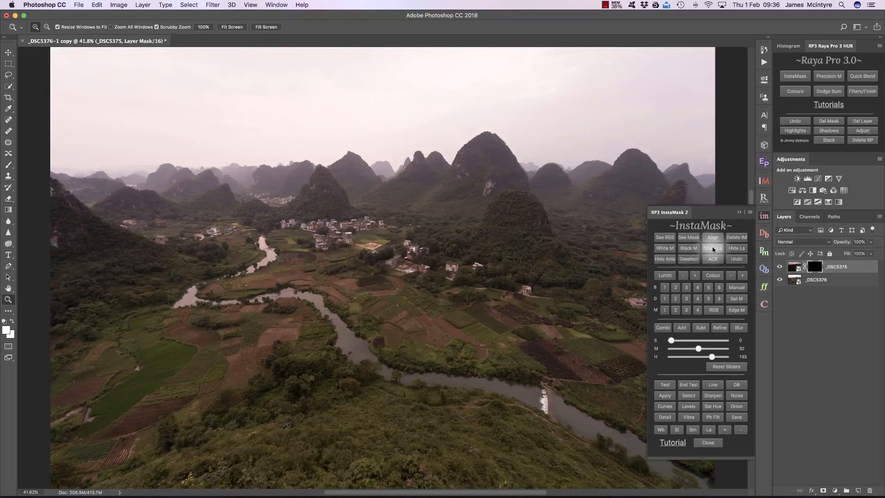
- Paint the sky white on the _DSC5375 layer mask through the loaded selection with a large 2000 px brush
click(662, 429)
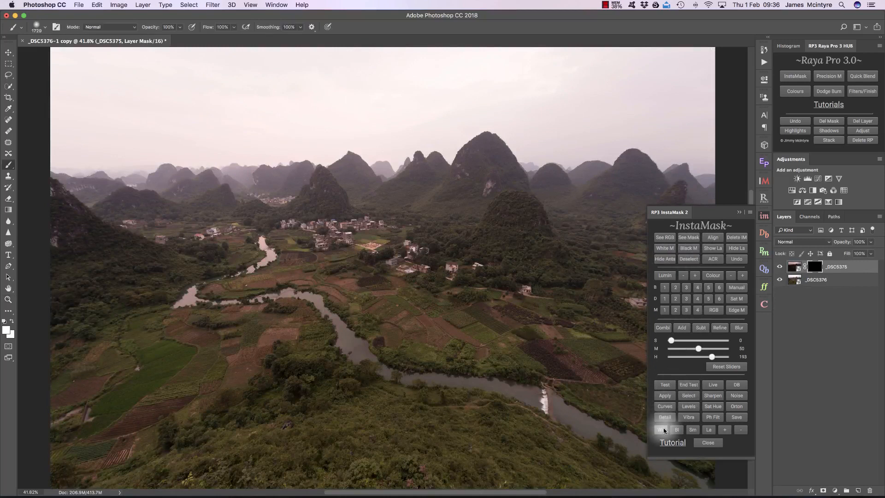
click(709, 431)
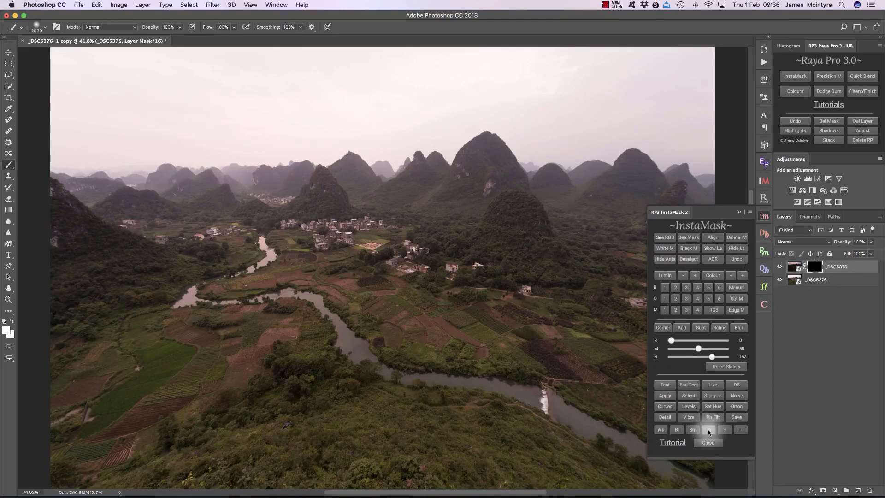
click(741, 212)
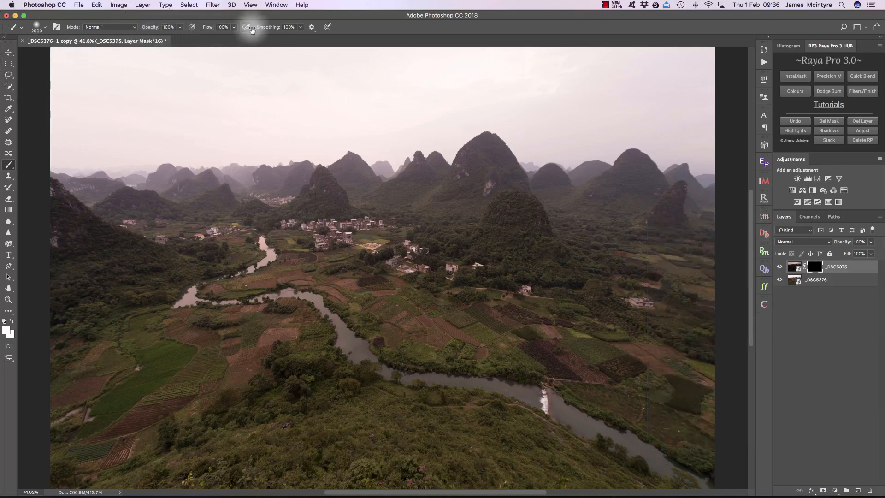
mouse_move(74, 60)
mouse_down()
mouse_move(379, 69)
mouse_move(697, 43)
mouse_move(721, 99)
mouse_move(53, 121)
mouse_move(99, 88)
mouse_move(796, 88)
mouse_move(663, 133)
mouse_move(488, 74)
mouse_move(751, 121)
mouse_move(128, 112)
mouse_move(233, 75)
mouse_move(731, 75)
mouse_move(178, 56)
mouse_move(92, 63)
mouse_move(603, 78)
mouse_up()
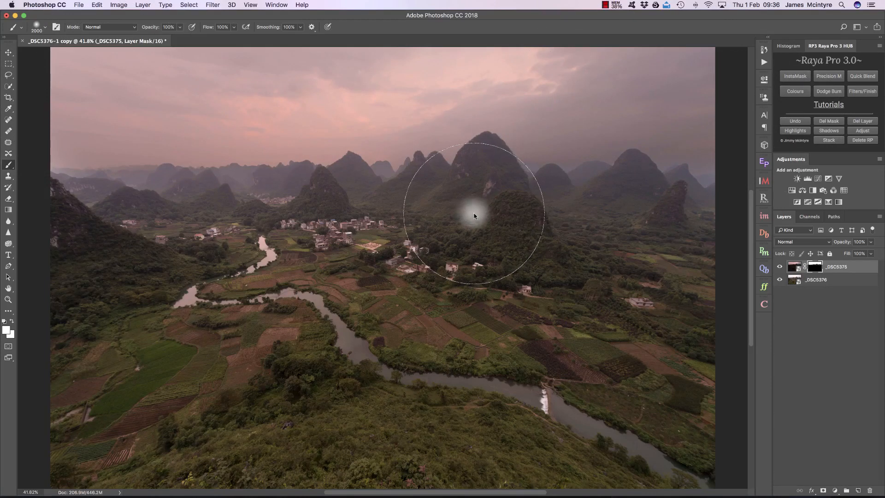
click(764, 216)
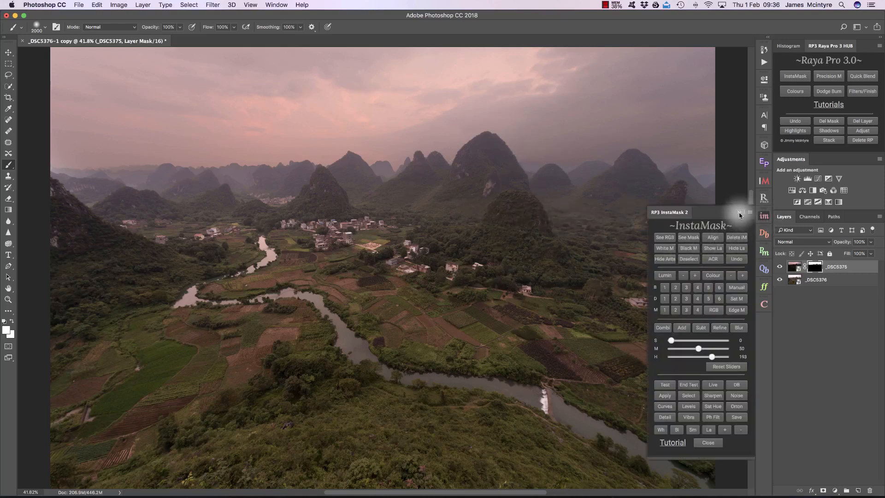
click(740, 213)
- Inspect the blend up close along the distant mountain ridges, comparing it with the _DSC5375 layer mask temporarily disabled
key(z)
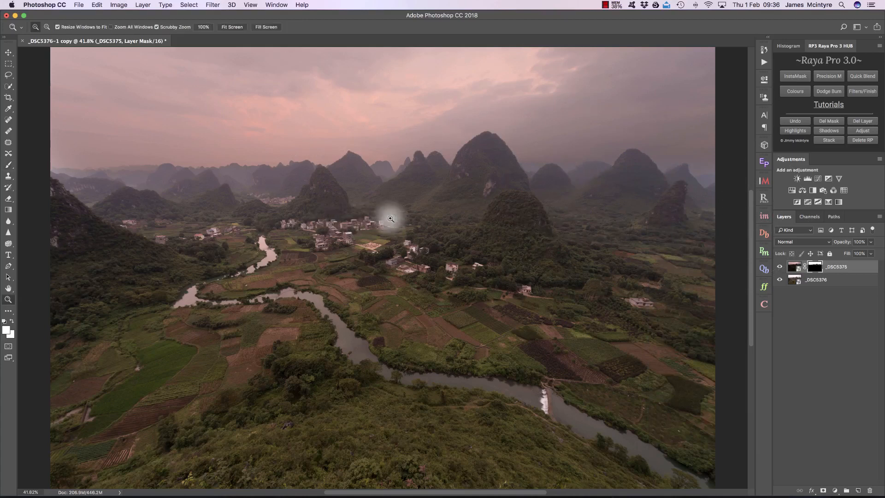
drag(722, 174, 759, 179)
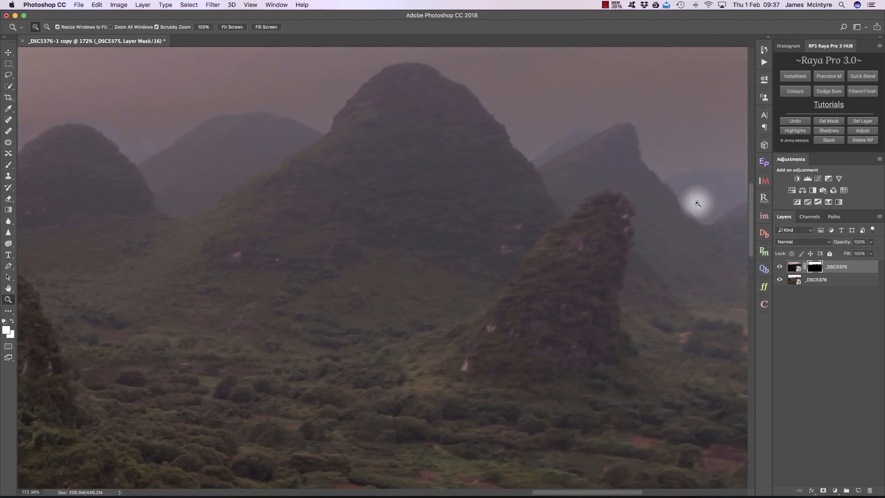
scroll(400, 156, left, 5)
drag(195, 122, 213, 123)
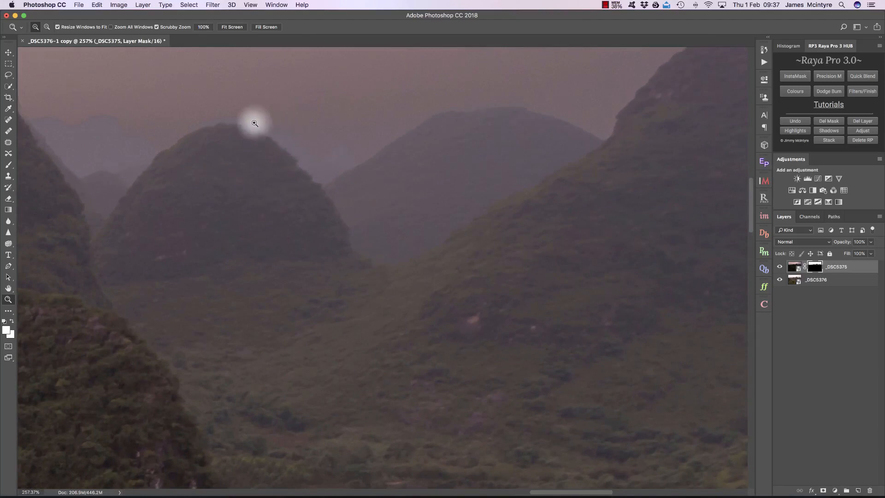
drag(159, 154, 142, 152)
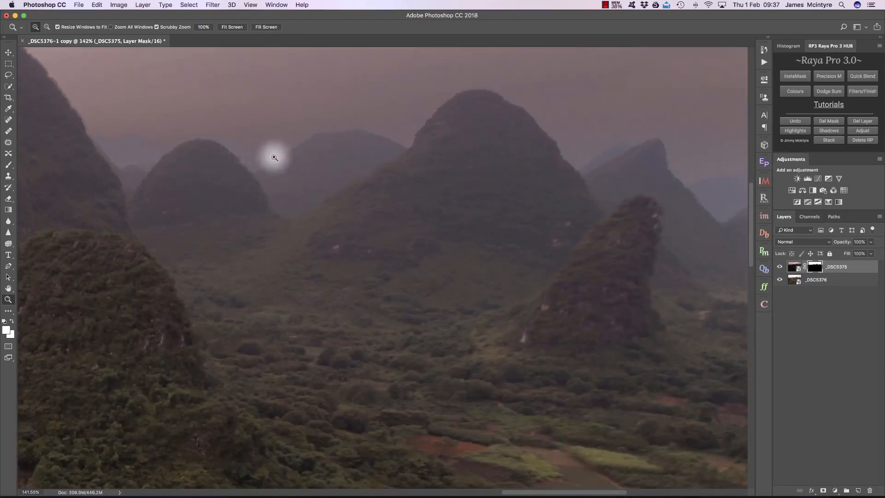
right_click(814, 268)
click(752, 273)
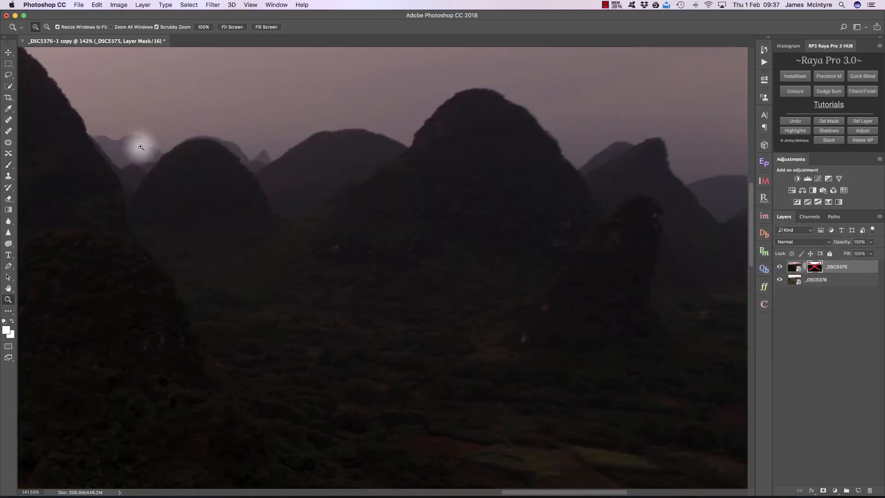
shift+click(813, 267)
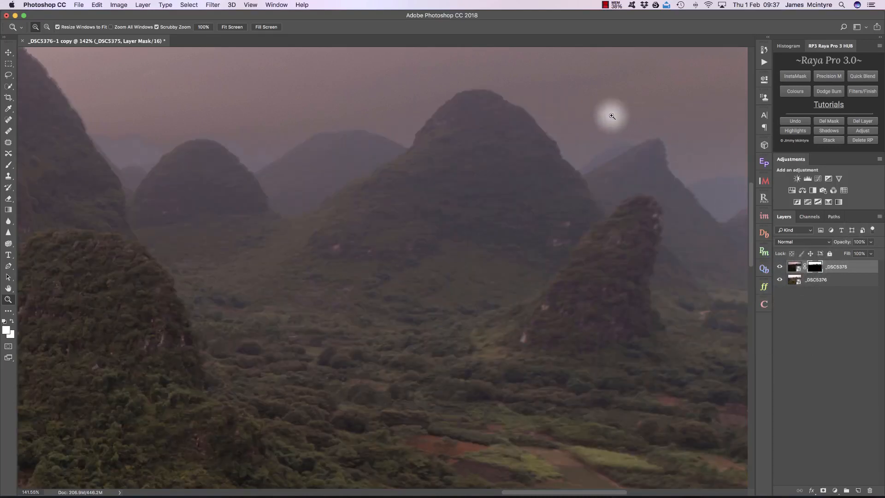
click(234, 27)
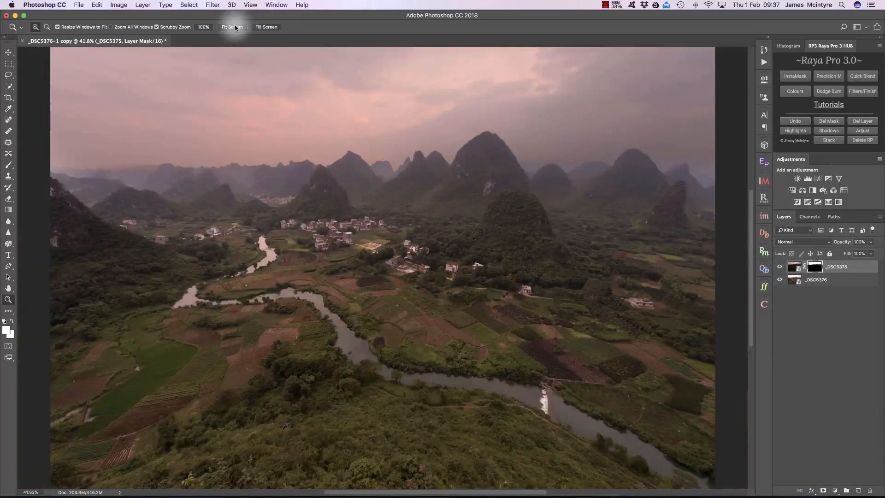
drag(115, 171, 179, 179)
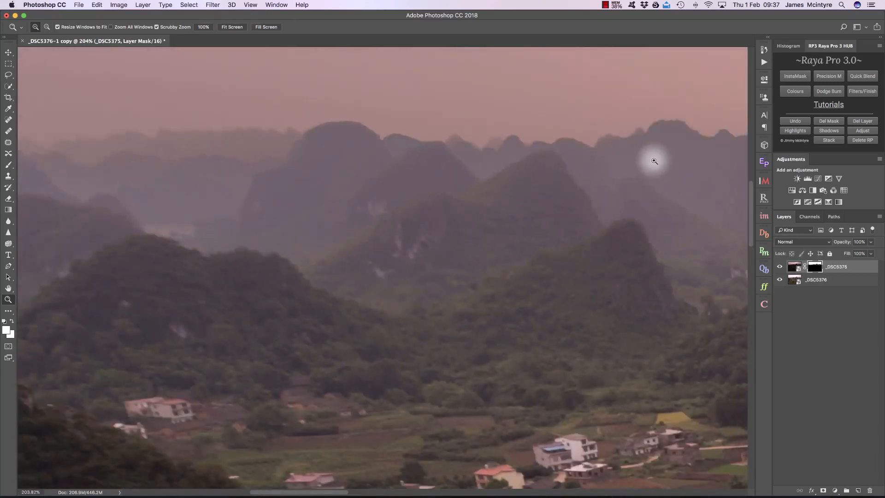
click(232, 27)
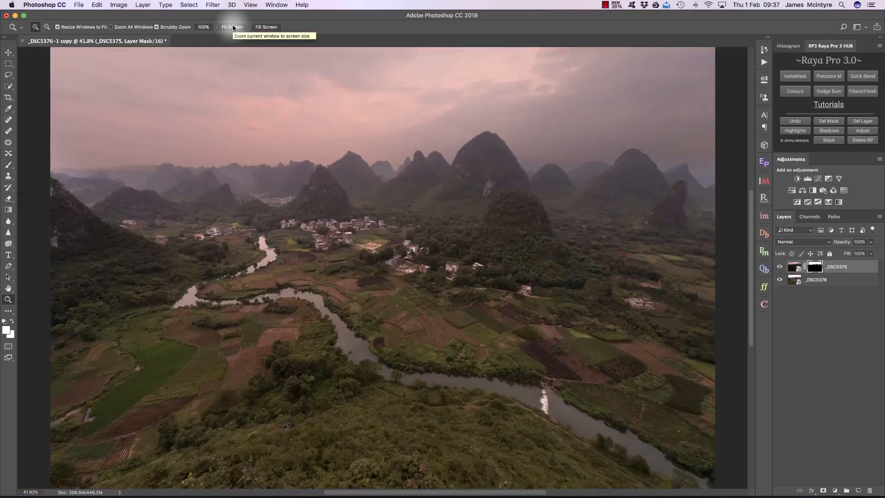
- Compare the unmasked dark exposure with the bright exposure and the masked blend, examining the edges beside the tallest peak
right_click(815, 267)
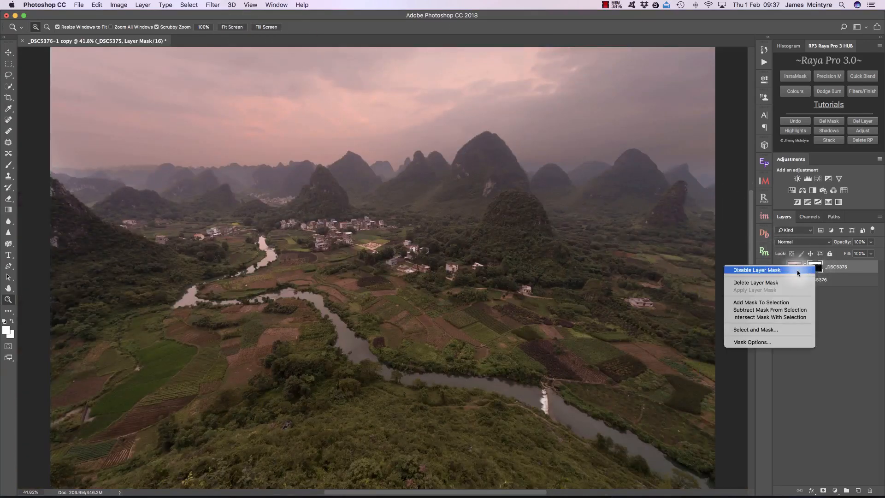
click(797, 272)
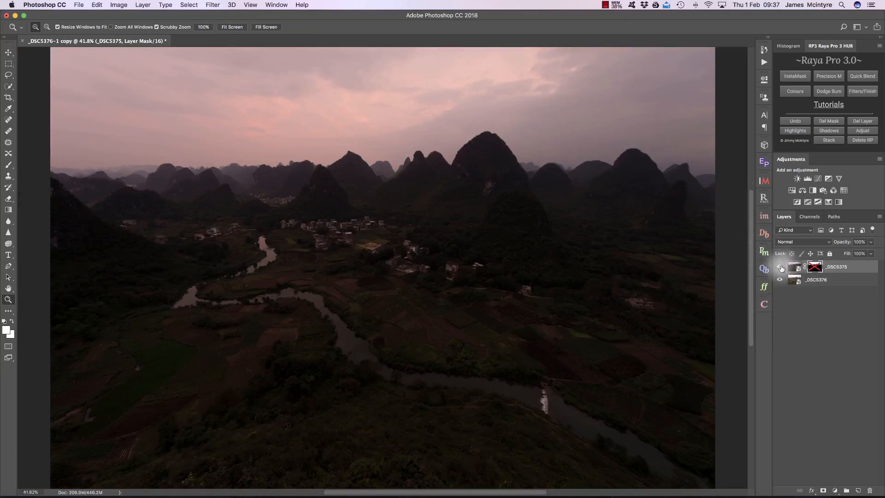
click(780, 267)
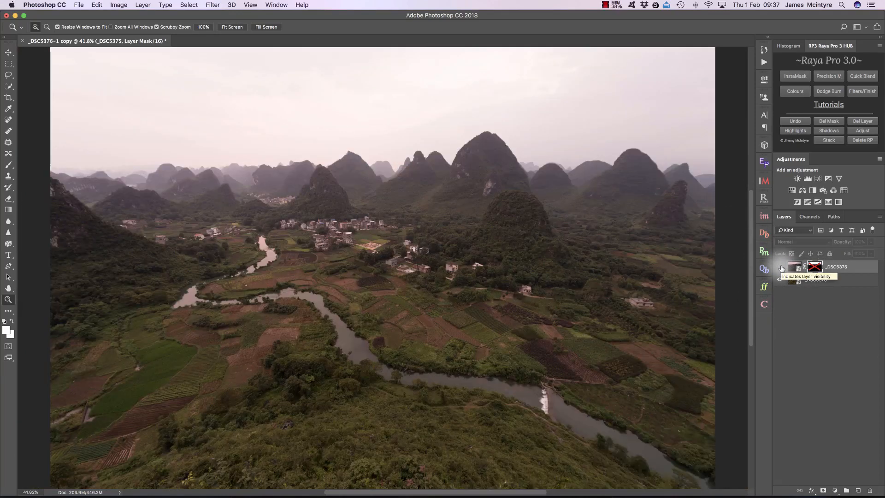
click(780, 267)
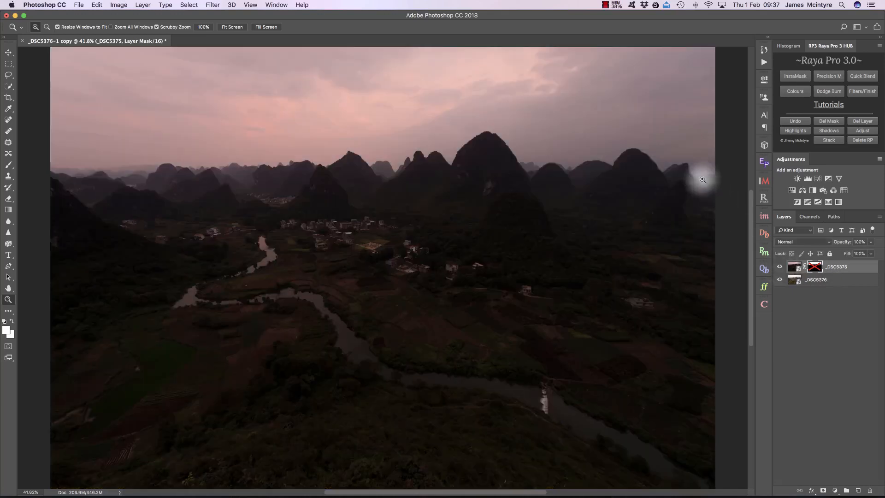
drag(523, 165, 577, 167)
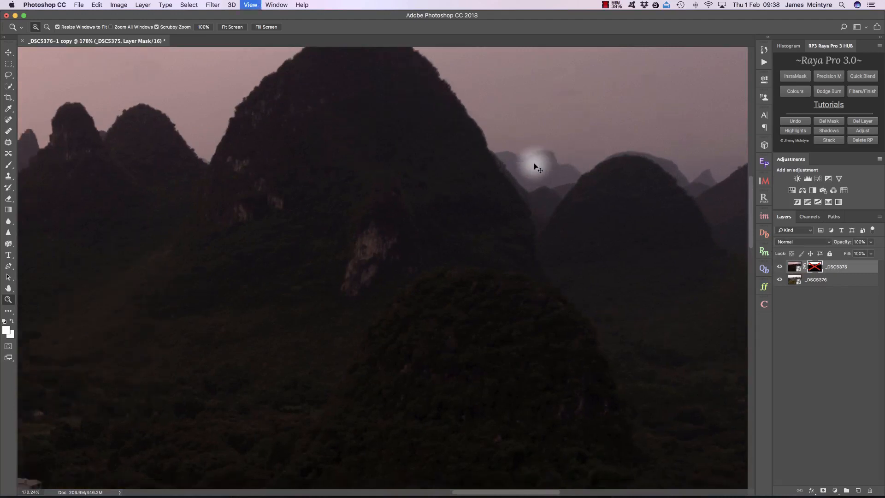
key(super+0)
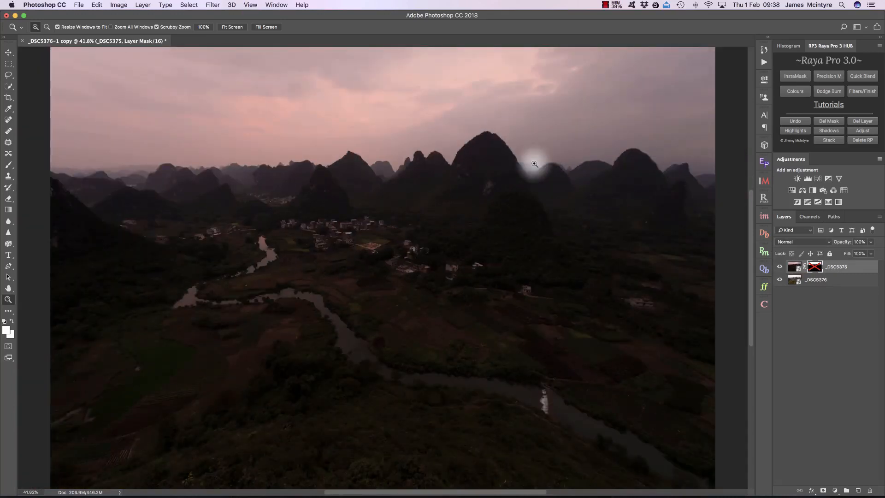
shift+click(815, 266)
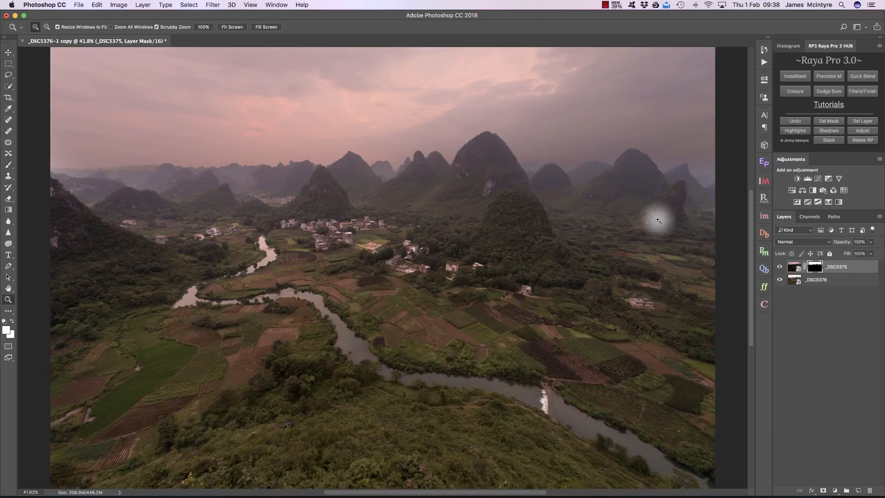
drag(530, 155, 569, 167)
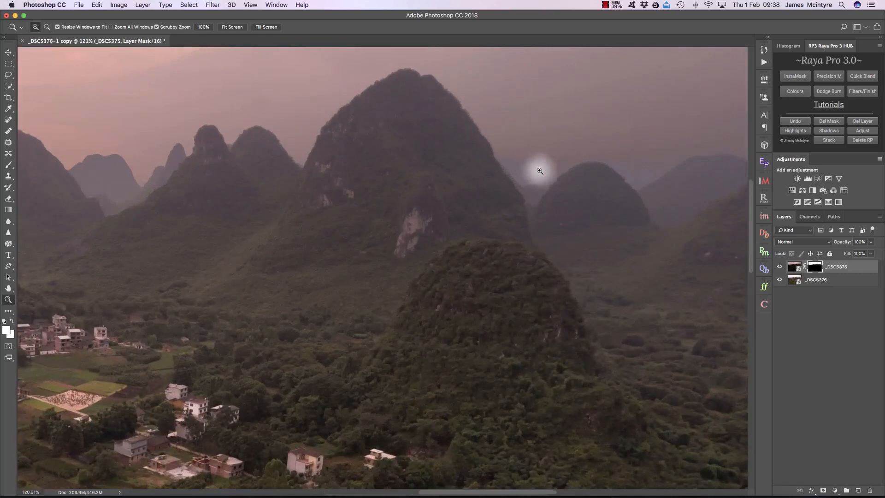
click(233, 28)
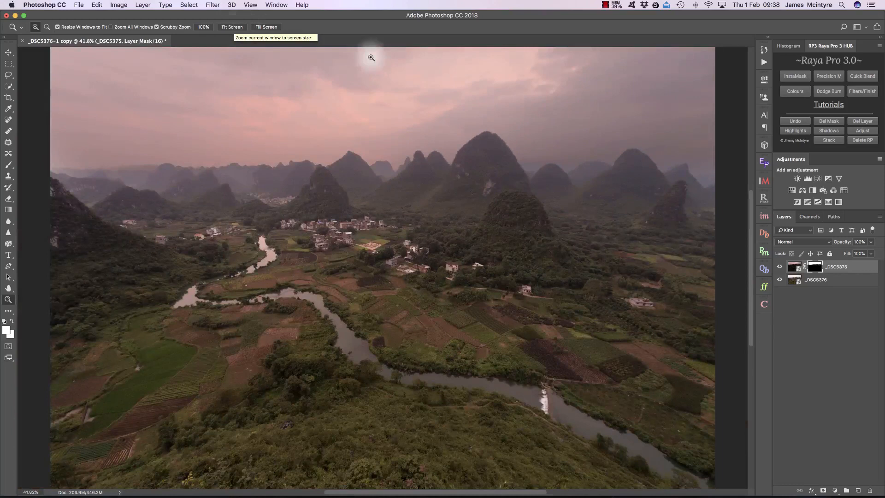
- Open the _DSC5375 exposure in Camera Raw and set Exposure to +1.00 and Highlights to -70
click(762, 216)
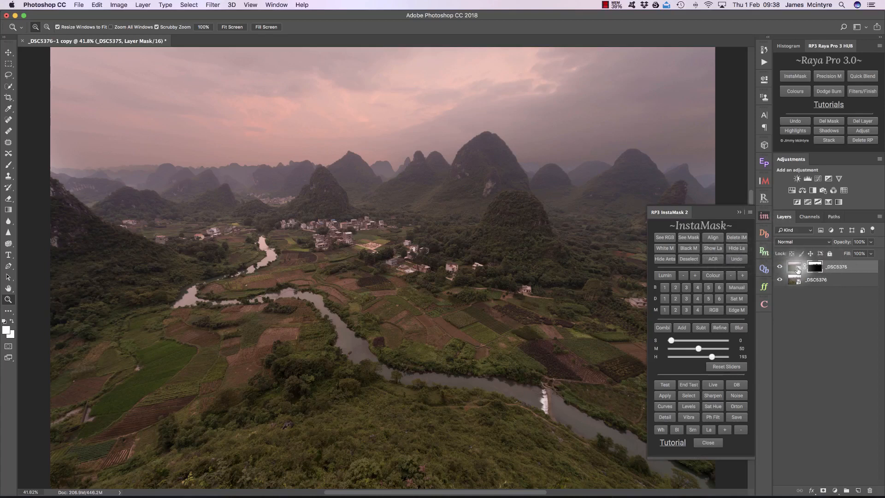
click(714, 259)
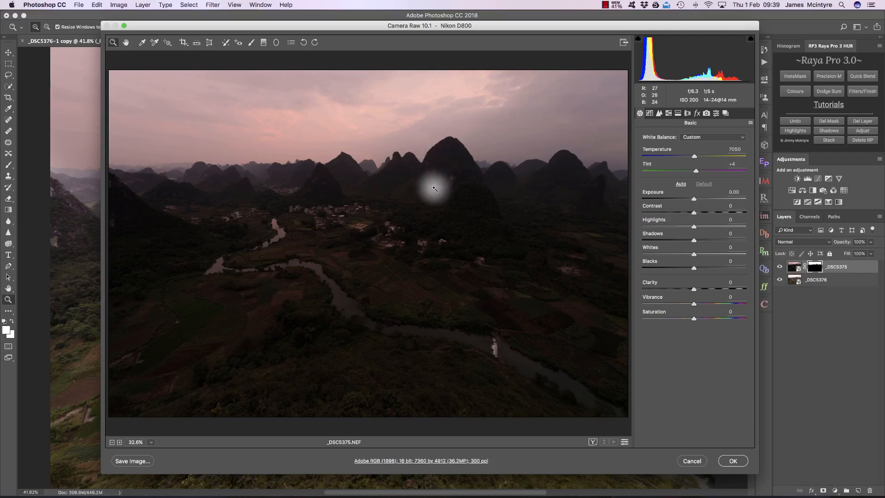
click(705, 197)
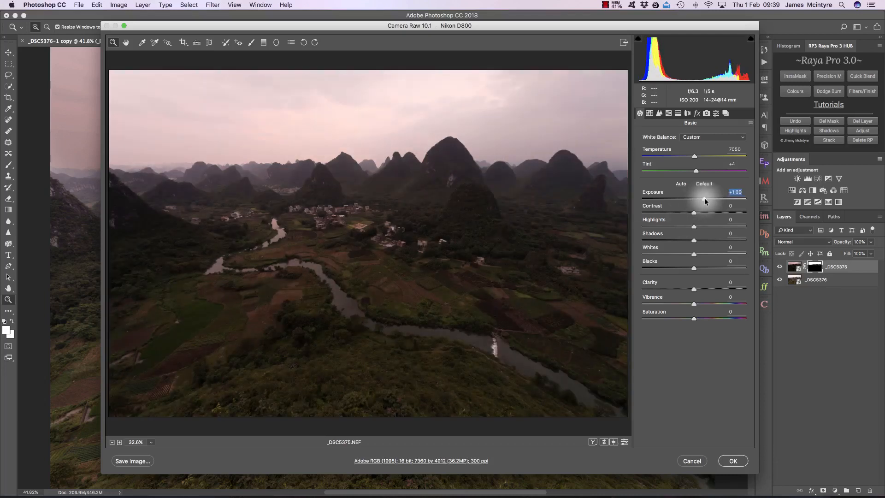
drag(694, 226, 660, 227)
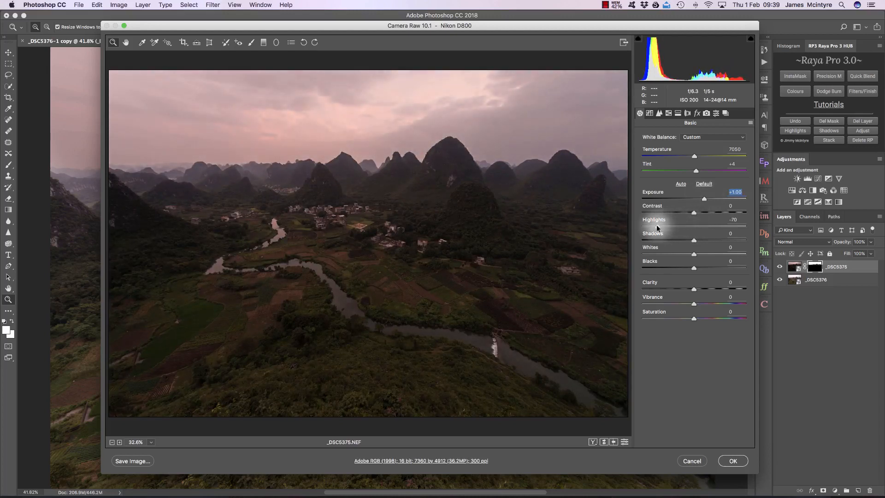
- Raise Shadows to +44 for the dark exposure, checking the mountain detail up close
drag(694, 240, 712, 240)
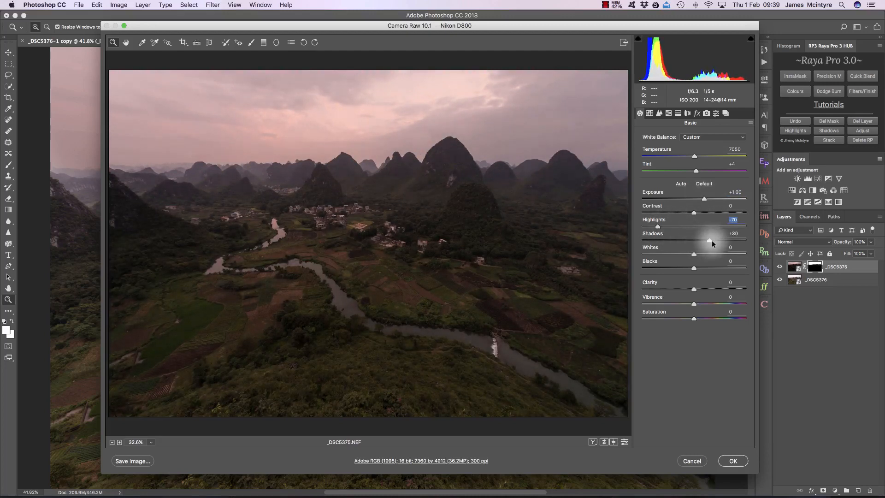
scroll(486, 165, up, 5)
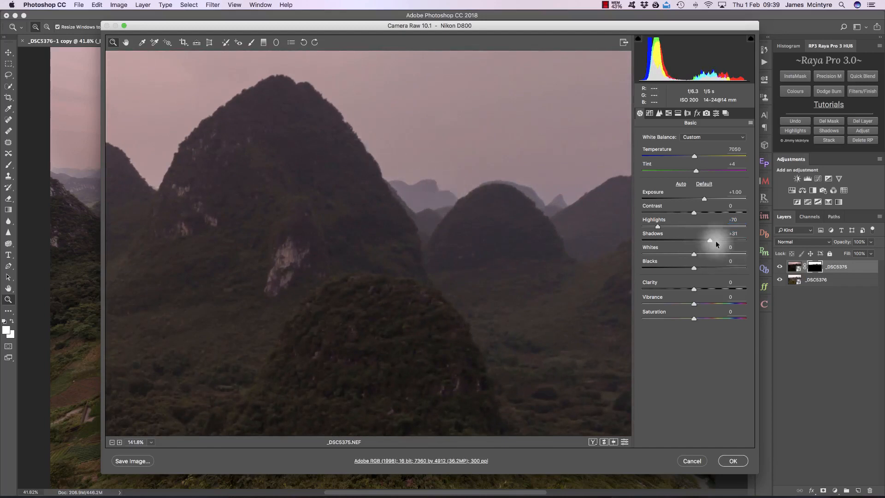
drag(709, 238, 715, 241)
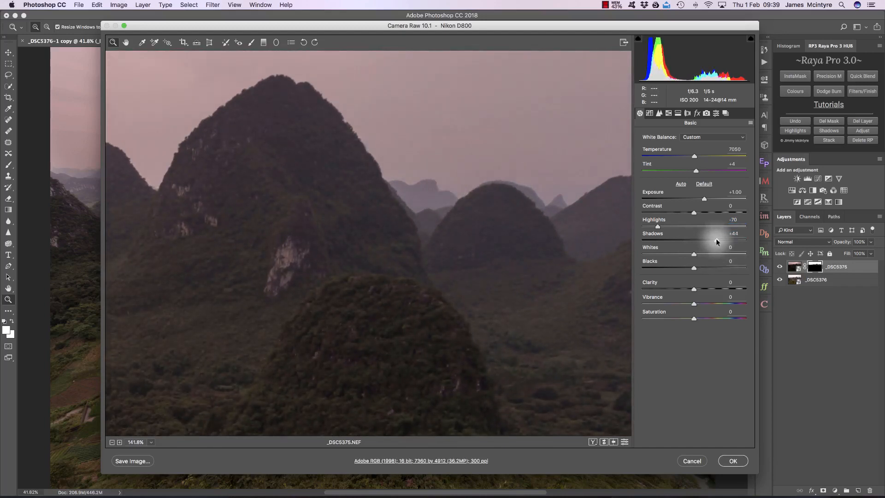
key(super+0)
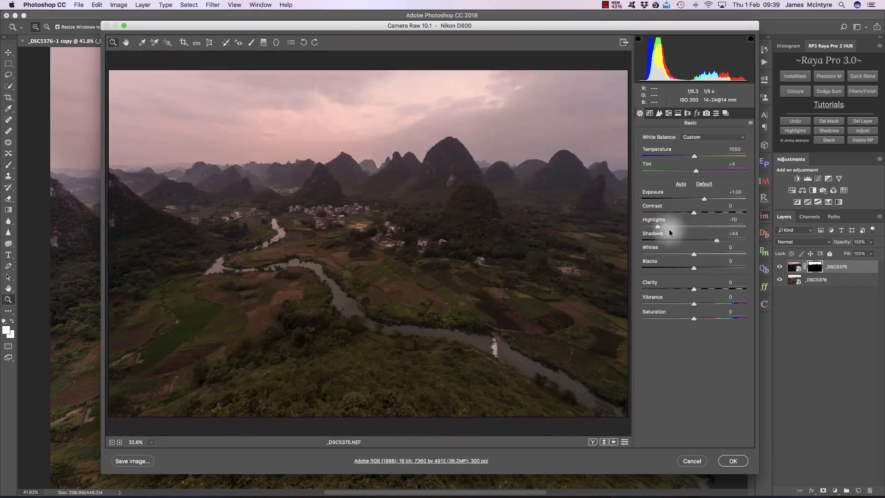
- Lower Highlights to -94 and check the edges of the distant peaks up close
drag(659, 225, 647, 226)
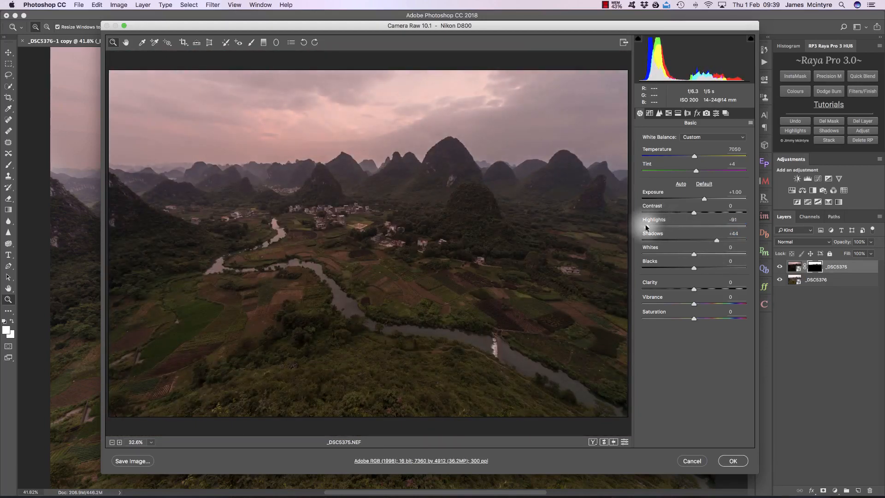
key(Down)
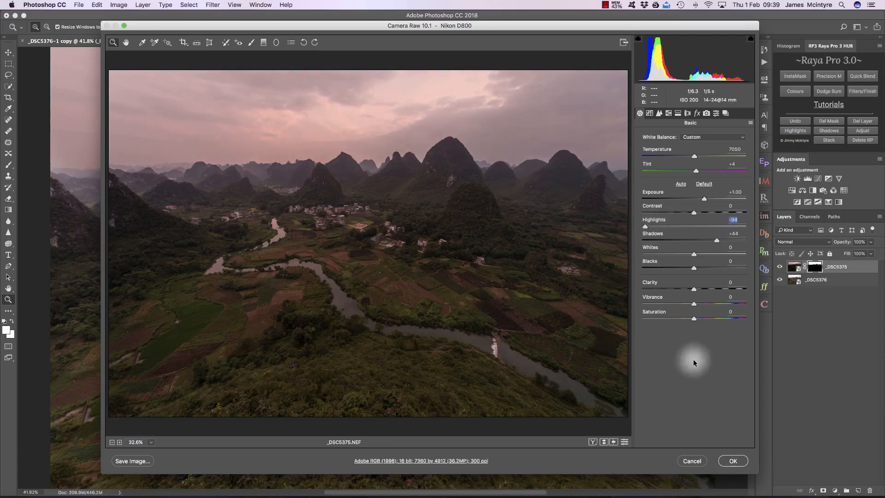
drag(498, 177, 529, 182)
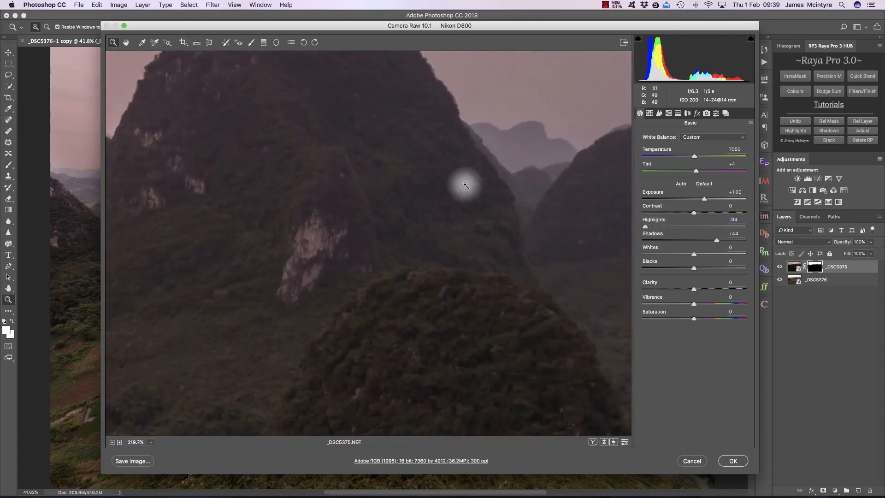
scroll(455, 192, right, 5)
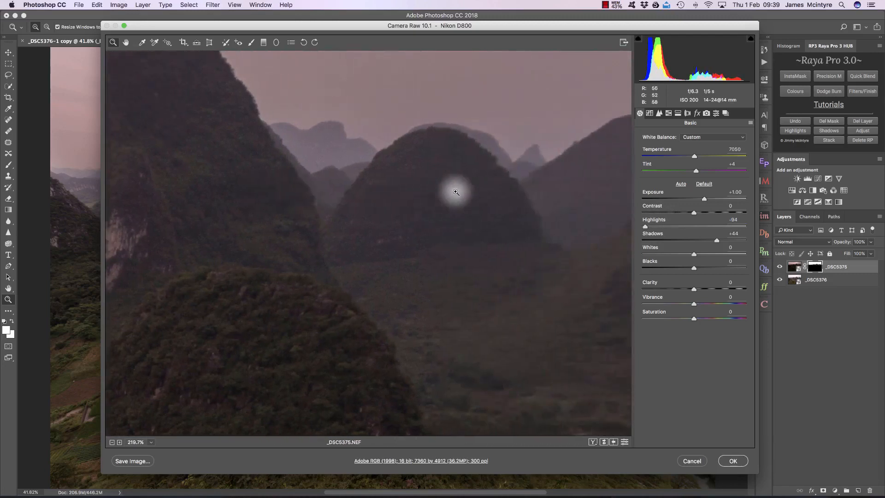
- Check the distant peaks and the sky of the _DSC5375 exposure up close and apply its Camera Raw adjustments
scroll(456, 191, right, 2)
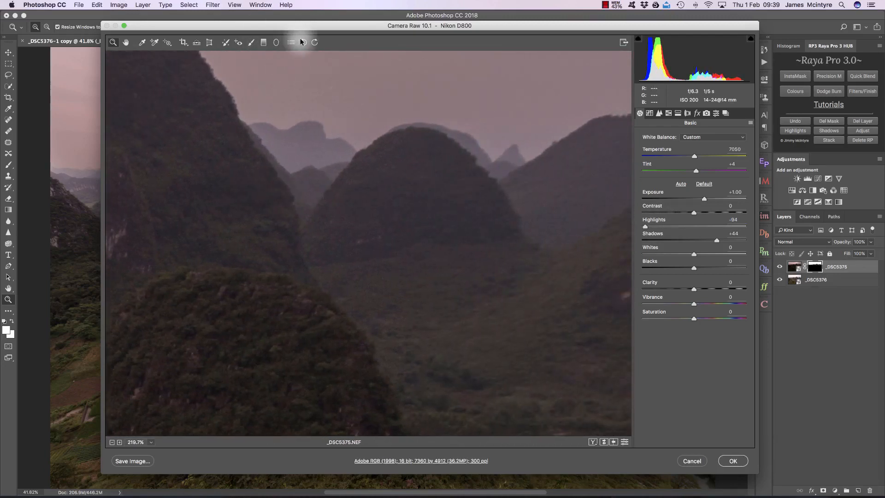
key(super+0)
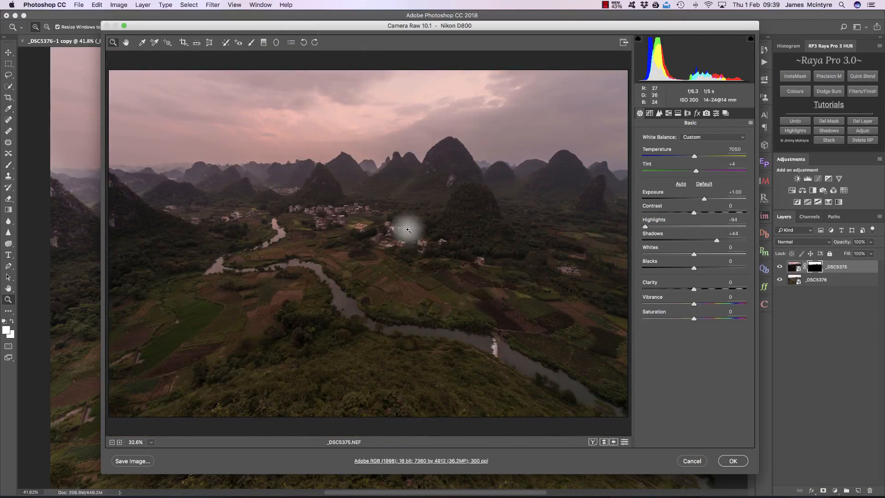
drag(248, 83, 302, 87)
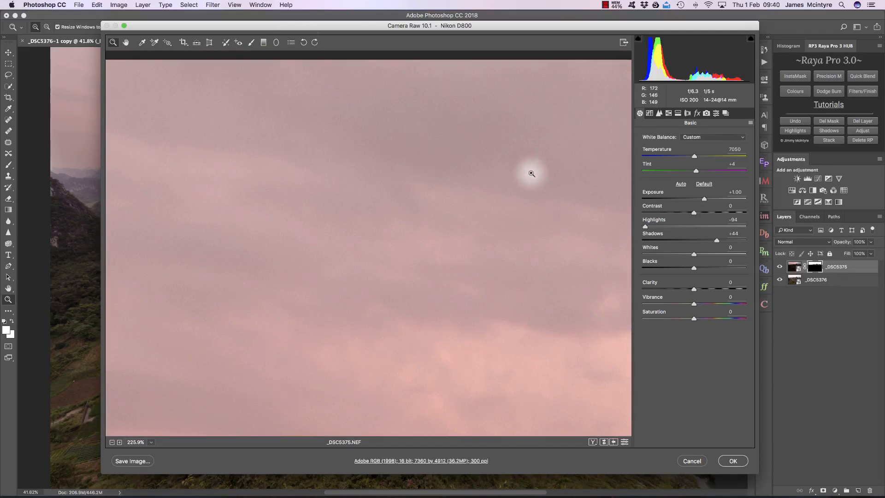
key(super+0)
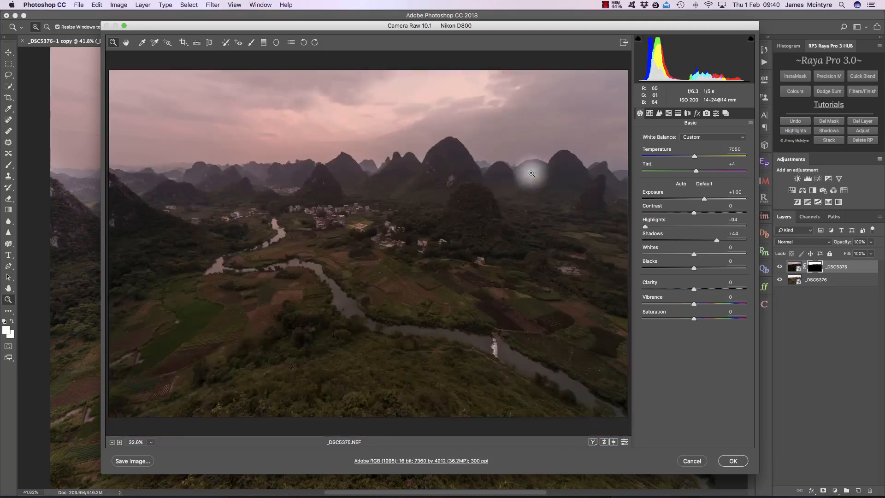
click(733, 461)
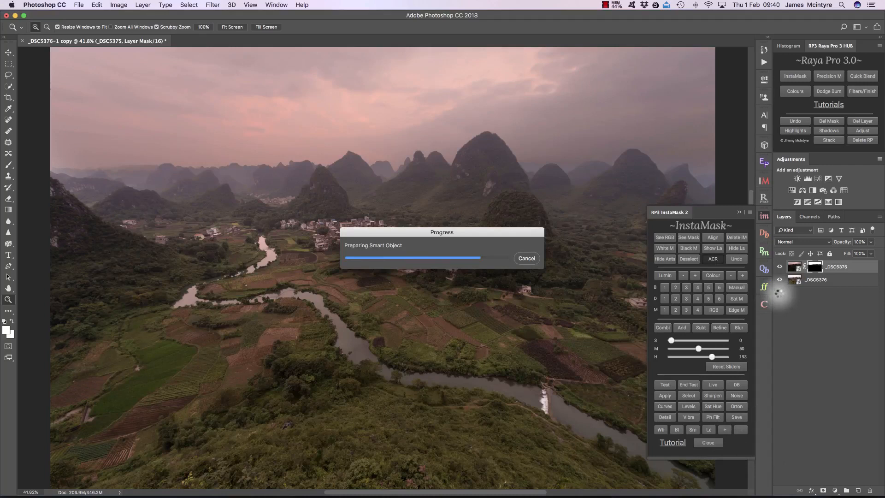
- Compare the image with and without the _DSC5375 layer, examining the mountain edges beside the tallest peak up close
drag(534, 174, 609, 184)
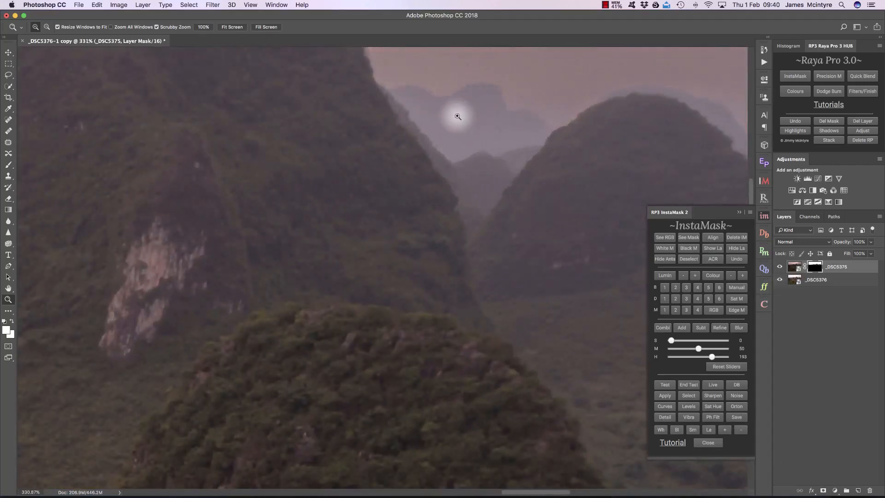
click(780, 267)
click(779, 267)
click(779, 267)
click(779, 266)
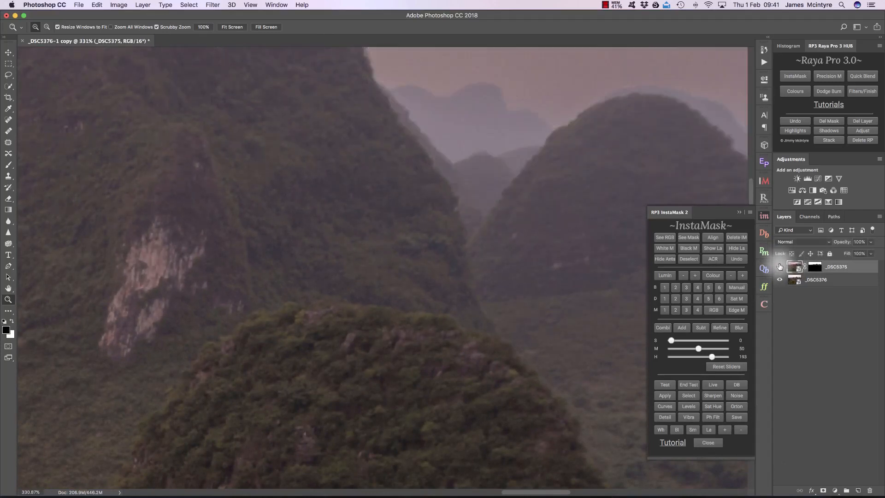
scroll(579, 180, right, 5)
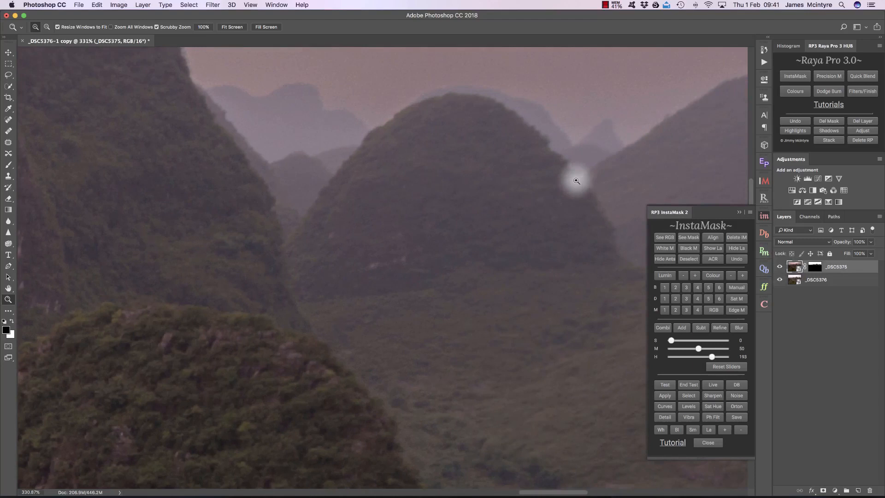
key(super+0)
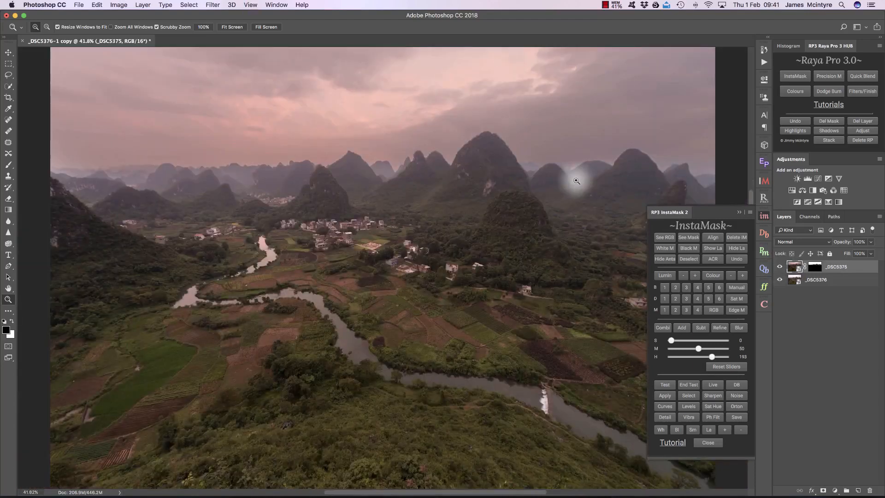
- Open the _DSC5376 exposure in Camera Raw, set its Highlights to -100 and apply the change
double_click(795, 280)
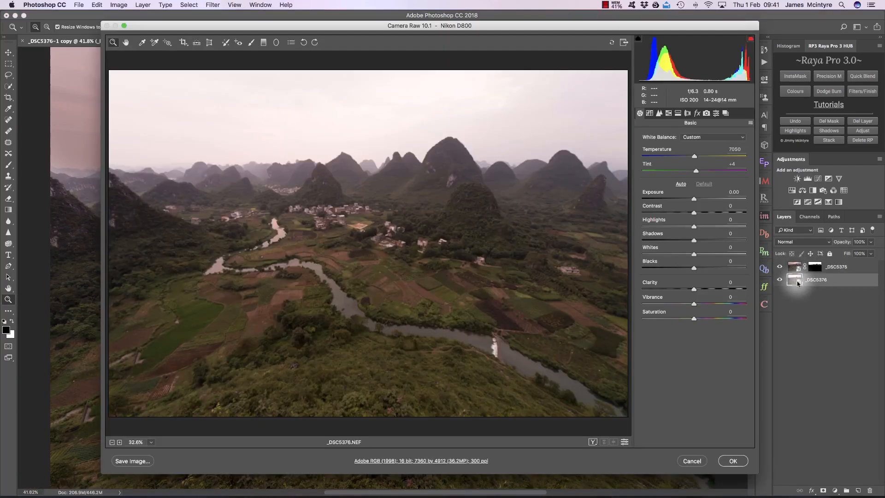
drag(694, 227, 634, 222)
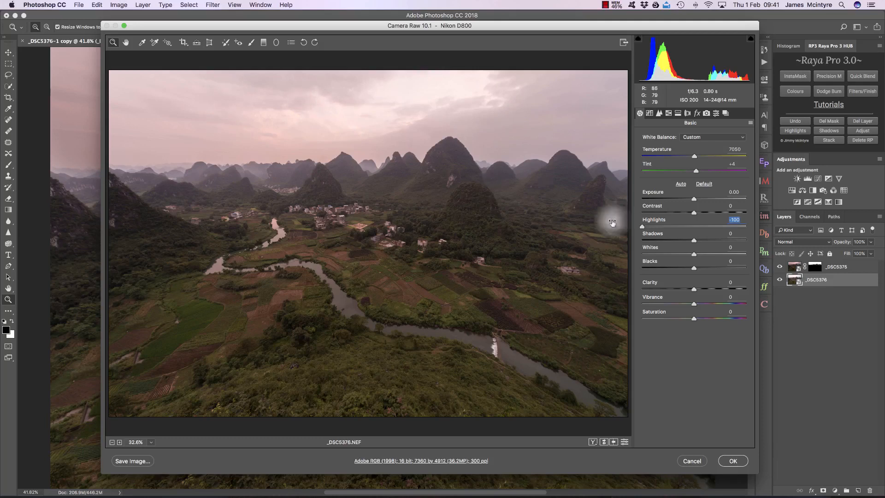
click(733, 461)
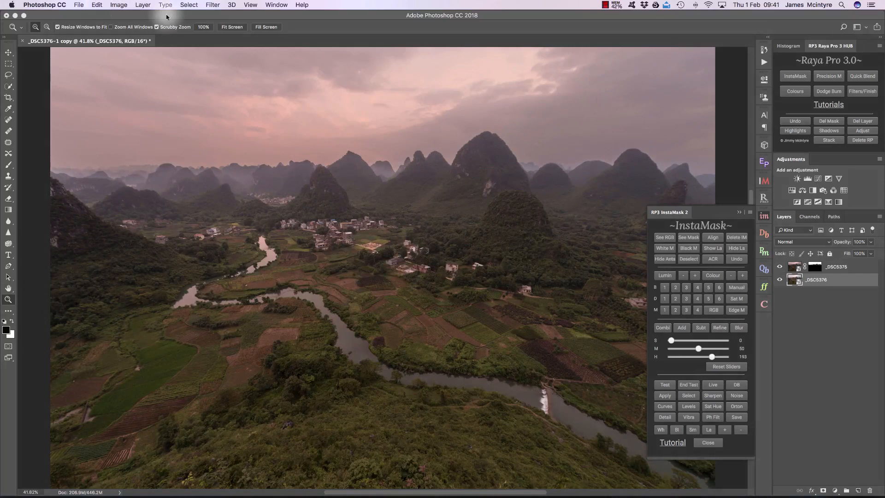
- Examine the blended edges of the peaks across the horizon up close, comparing them with and without the _DSC5375 layer
drag(374, 172, 442, 183)
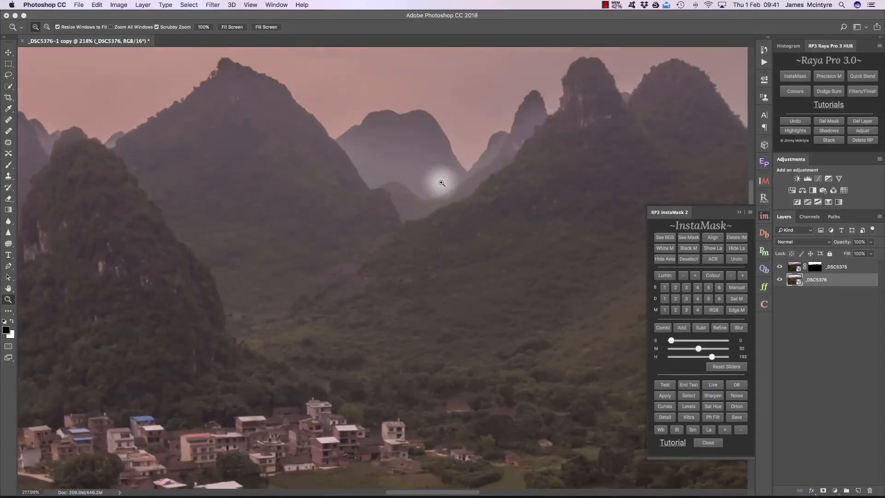
click(815, 268)
click(780, 267)
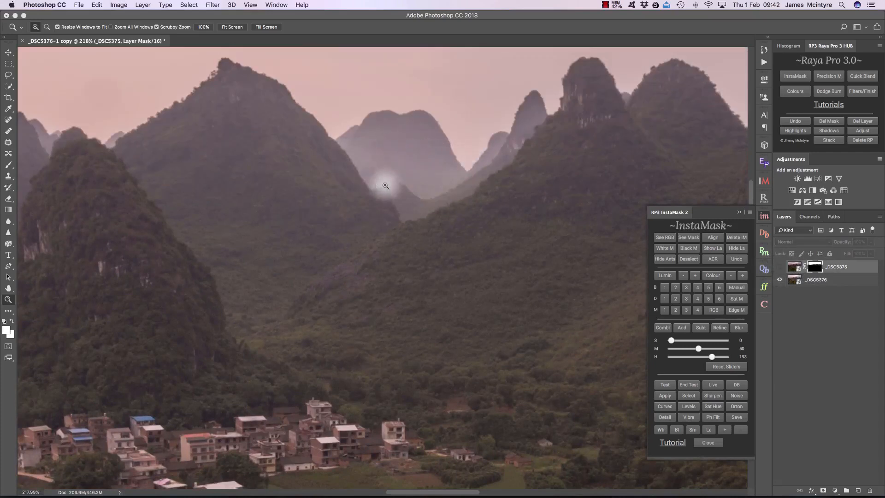
click(780, 268)
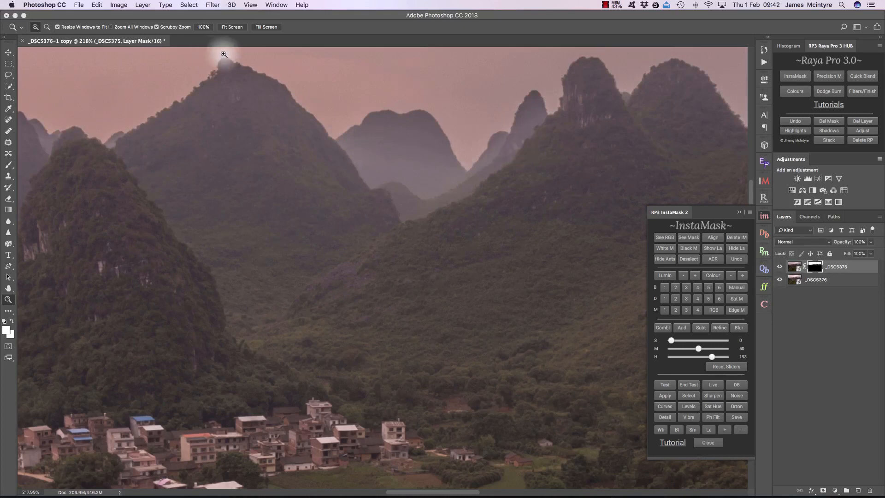
click(234, 26)
drag(202, 174, 366, 156)
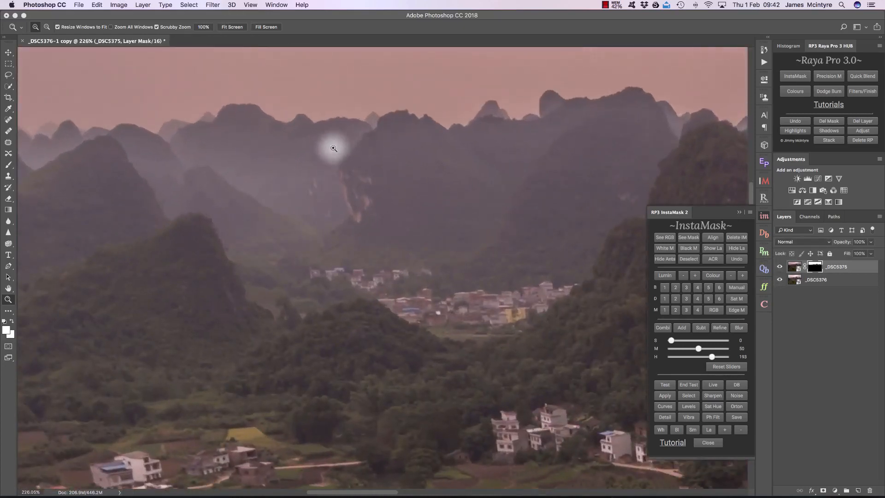
click(780, 268)
click(780, 267)
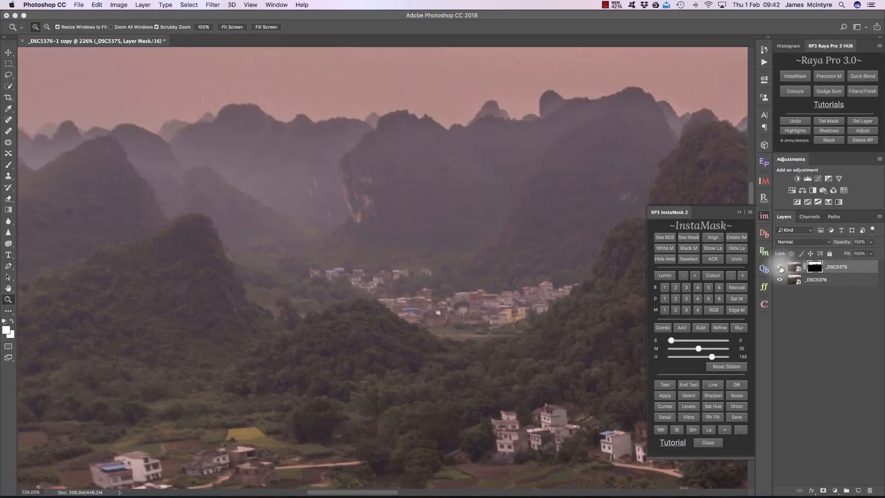
click(232, 27)
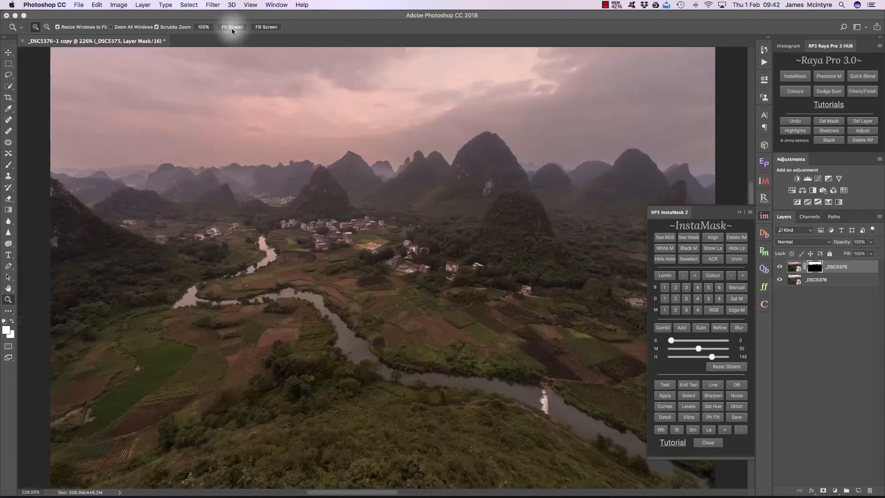
drag(592, 177, 619, 182)
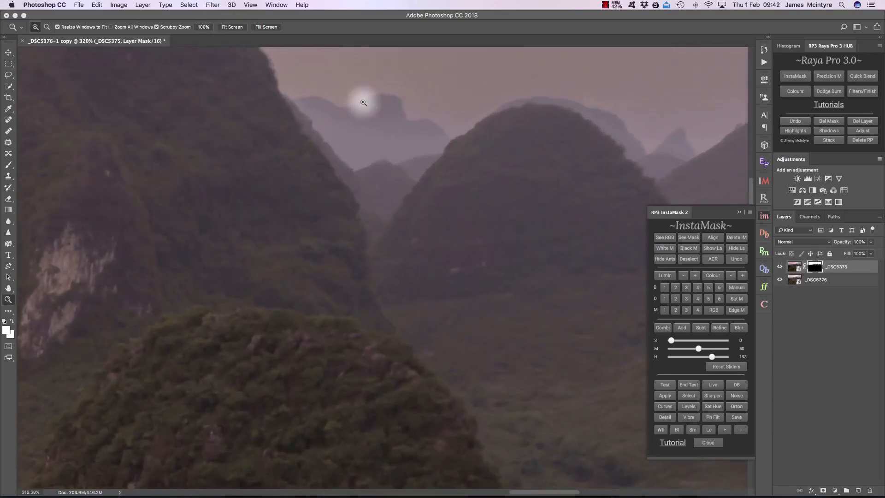
click(230, 26)
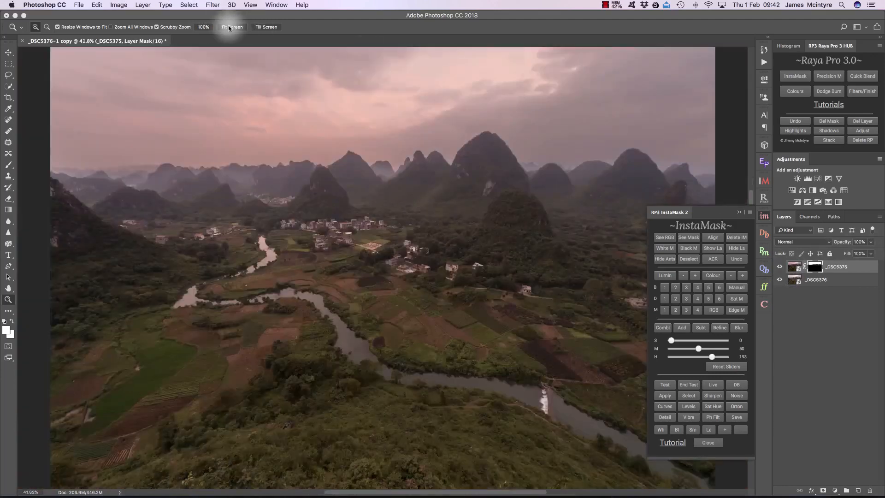
drag(704, 173, 747, 174)
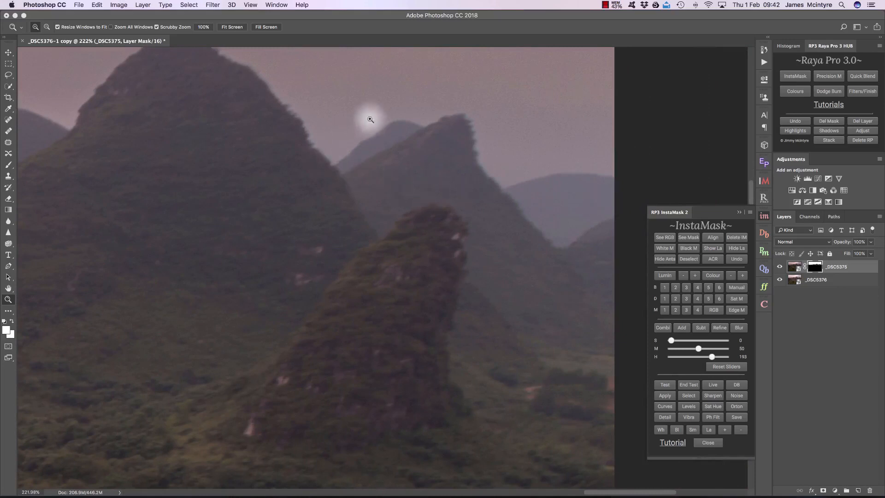
click(232, 27)
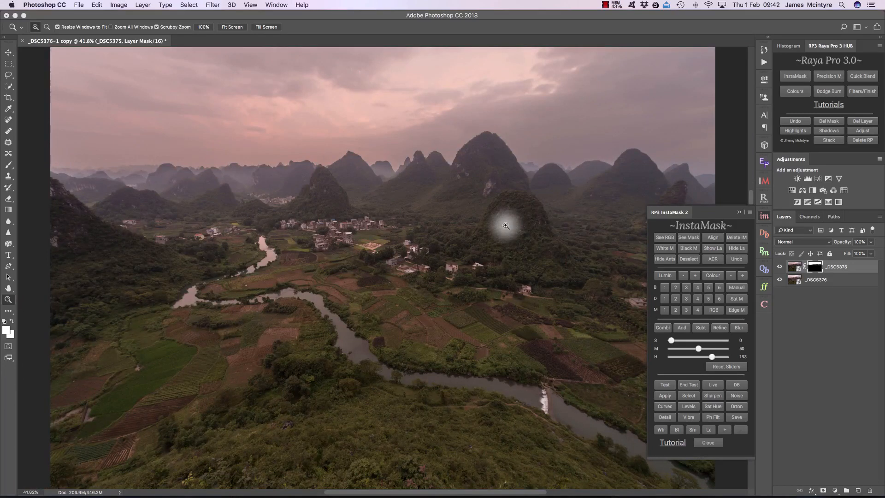
- Compare the whole landscape with and without the masked _DSC5375 layer
click(781, 267)
click(781, 267)
click(781, 267)
click(781, 267)
click(781, 267)
click(781, 267)
click(781, 267)
click(781, 267)
click(781, 267)
click(782, 267)
click(782, 267)
click(781, 267)
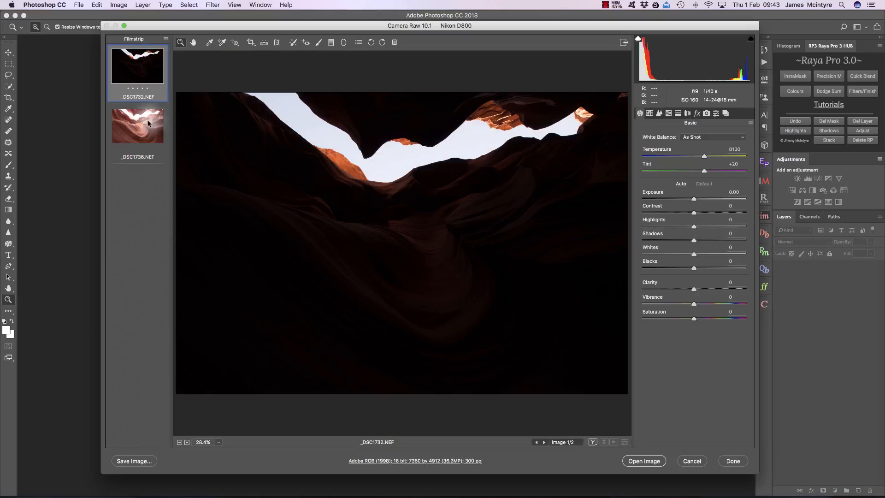
- Compare the dark _DSC1732.NEF and bright _DSC1736.NEF canyon exposures, examining the sky opening and the rock detail
click(145, 119)
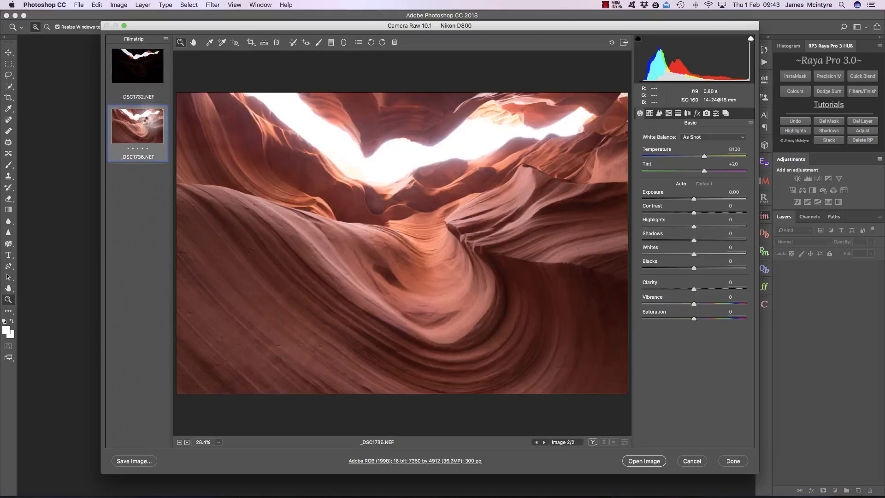
click(137, 66)
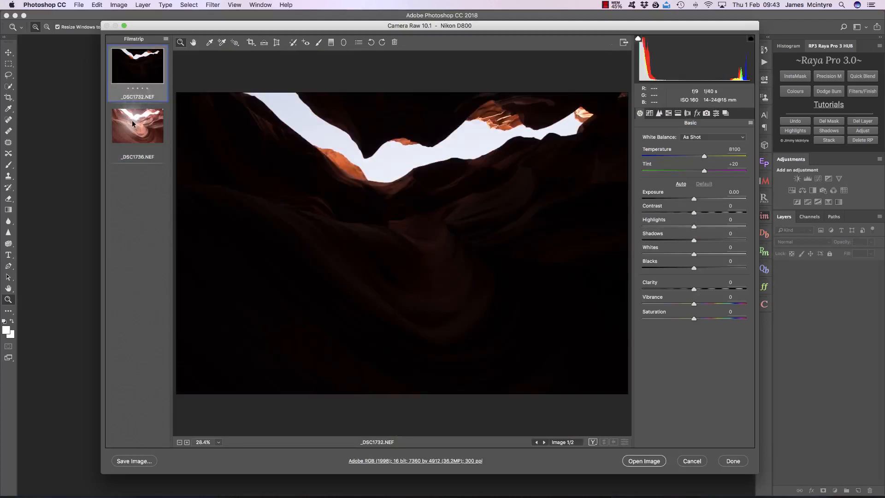
click(133, 124)
click(136, 65)
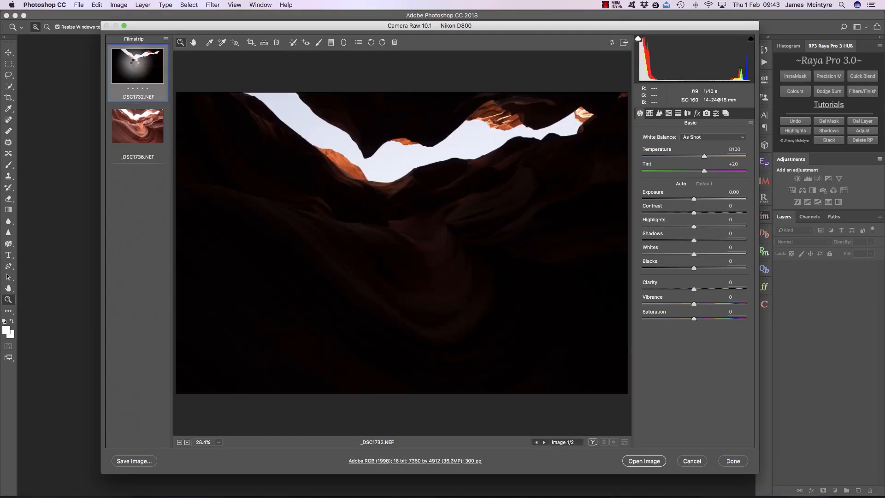
click(133, 117)
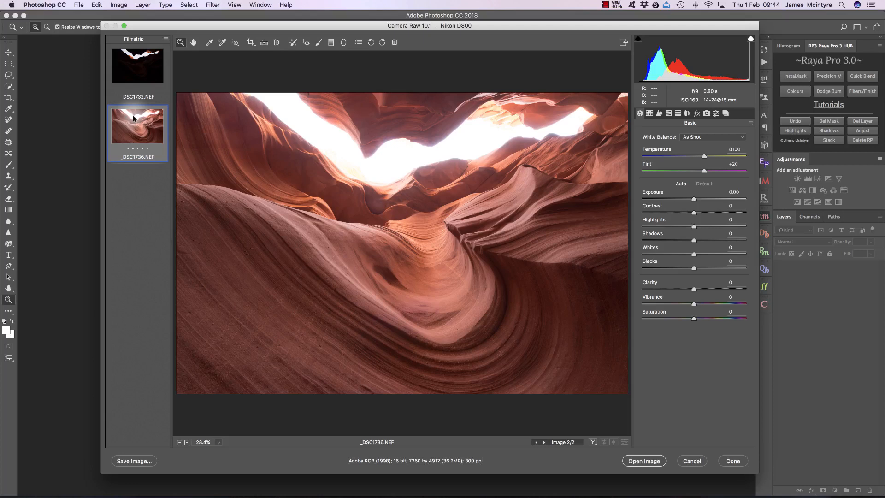
shift+click(141, 71)
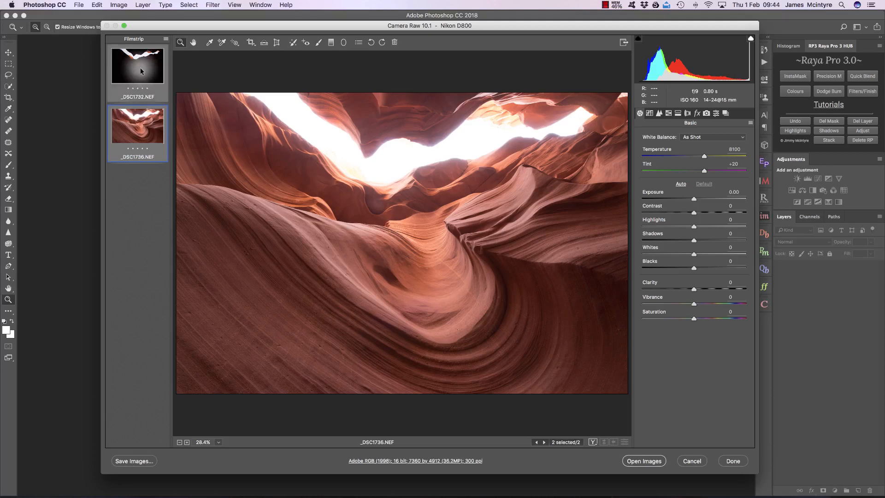
click(137, 69)
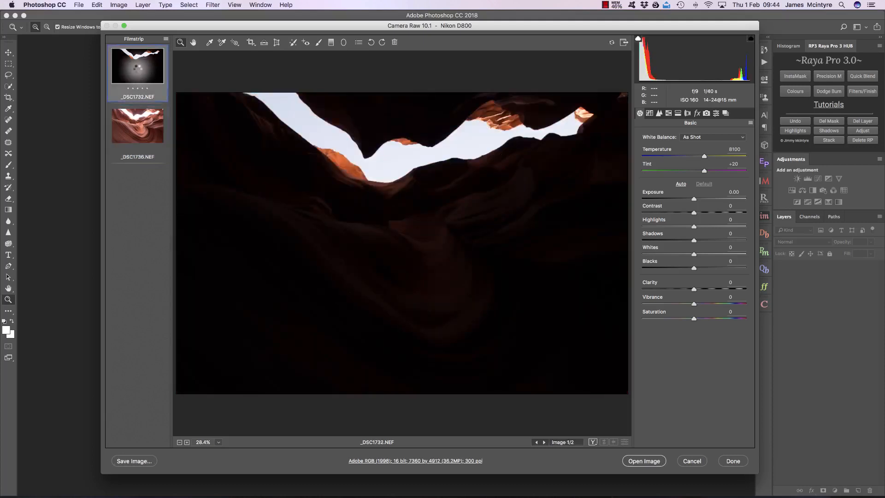
key(Down)
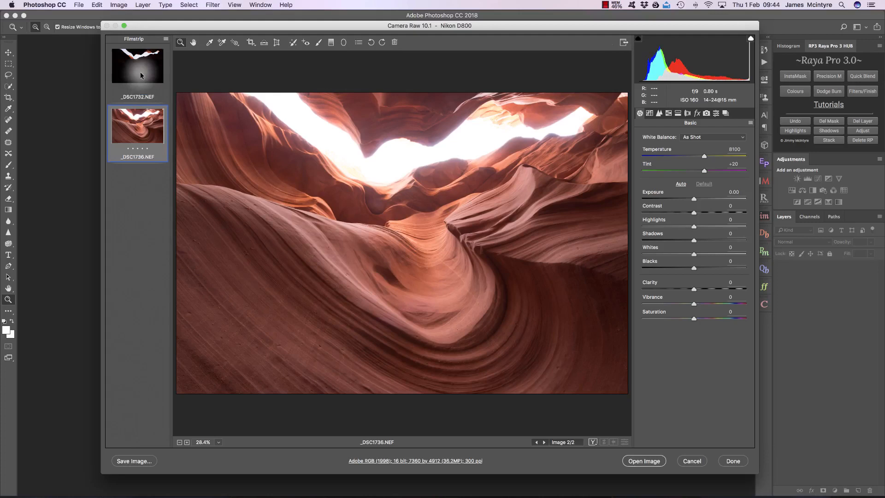
- Enable Remove Chromatic Aberration and Profile Corrections for both canyon exposures together
shift+click(140, 71)
click(688, 113)
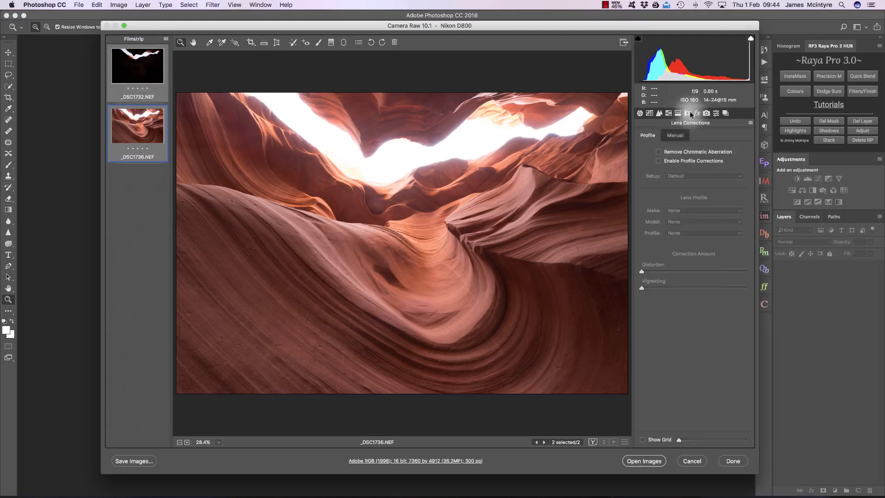
click(665, 150)
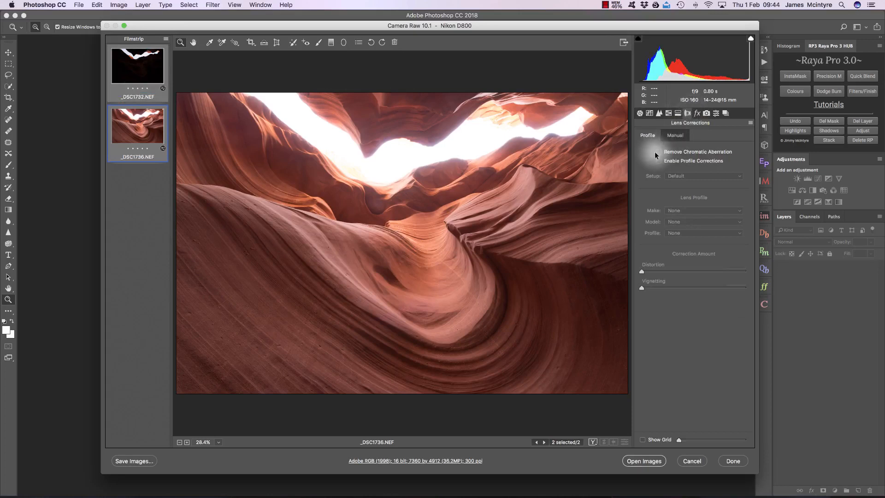
click(659, 161)
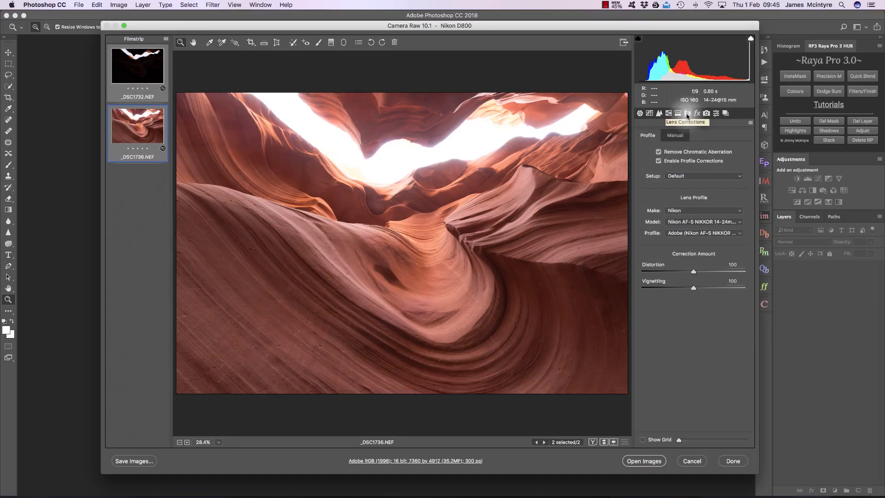
- Set Exposure to -0.30 in the basic adjustments for the bright _DSC1736.NEF exposure only
click(640, 114)
click(129, 121)
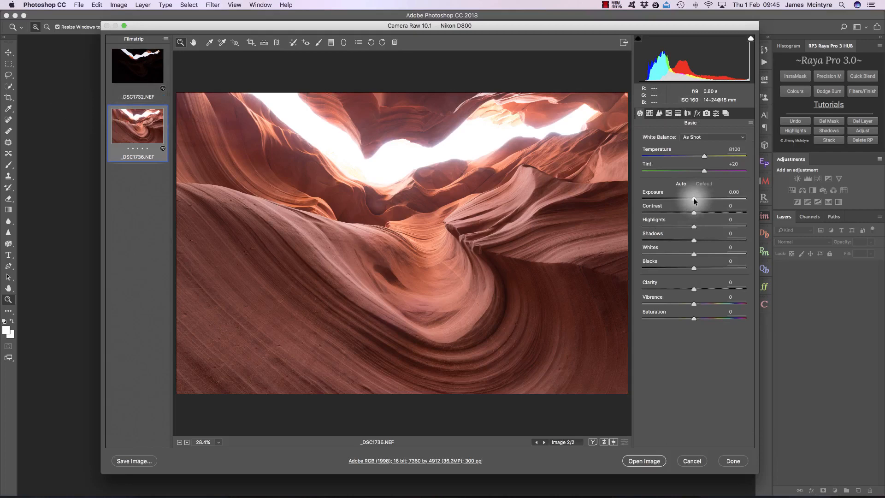
drag(695, 201, 691, 199)
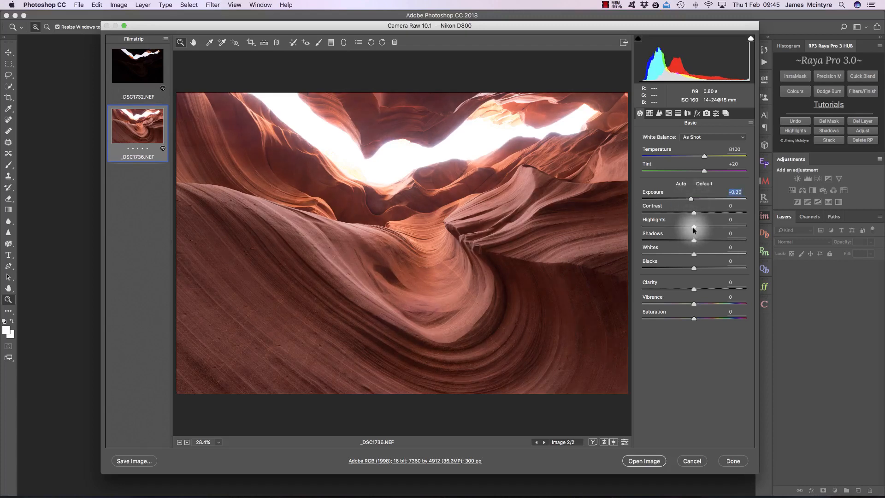
- Set Shadows to +12 for the bright _DSC1736.NEF exposure and open both canyon exposures as smart objects
drag(695, 242, 696, 242)
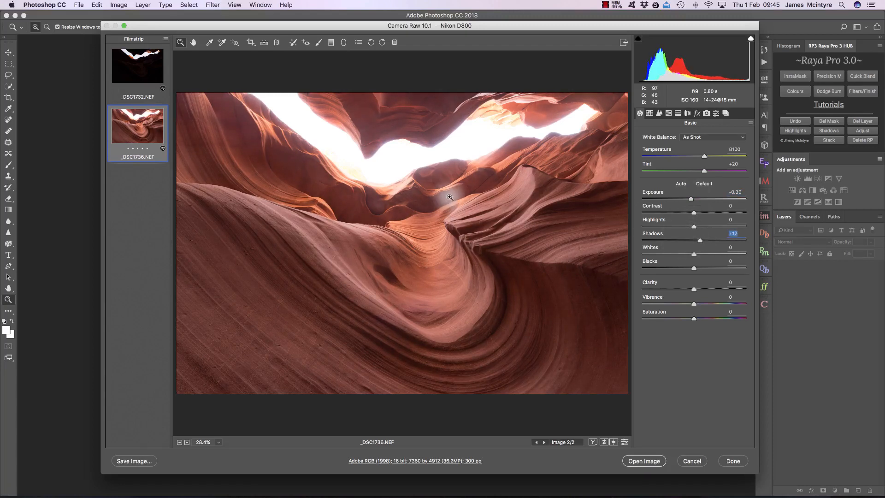
shift+click(144, 67)
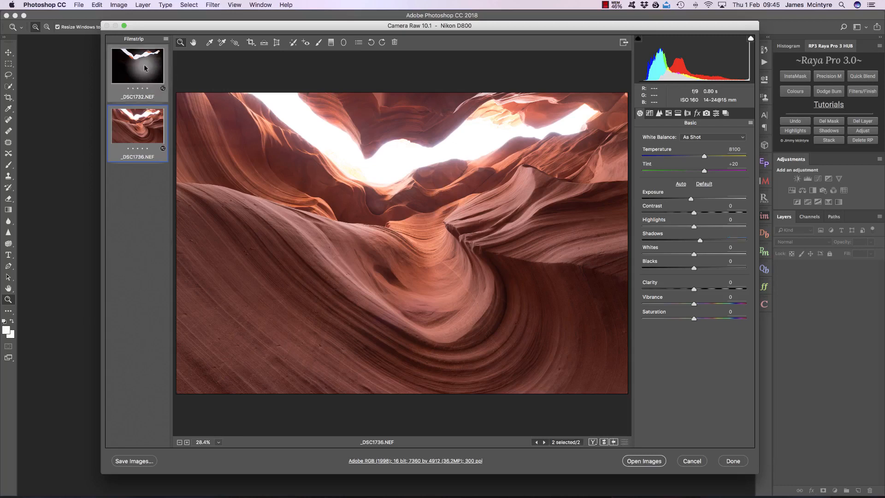
key(shift)
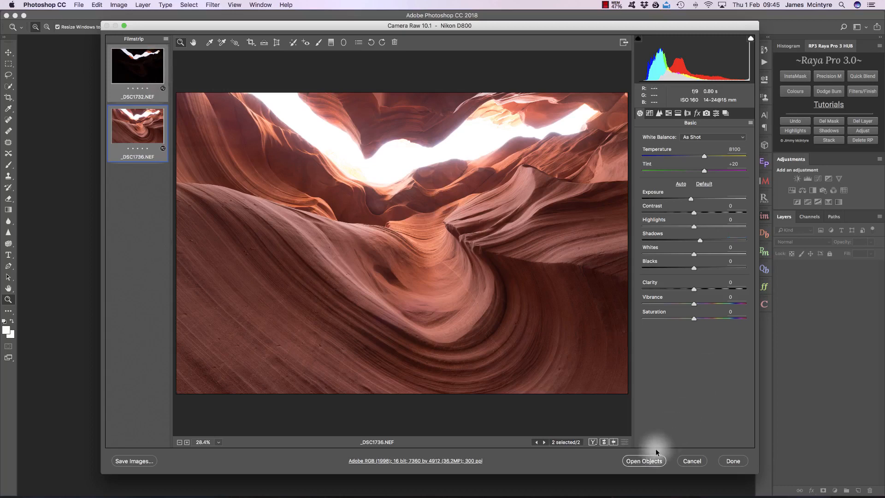
shift+click(643, 460)
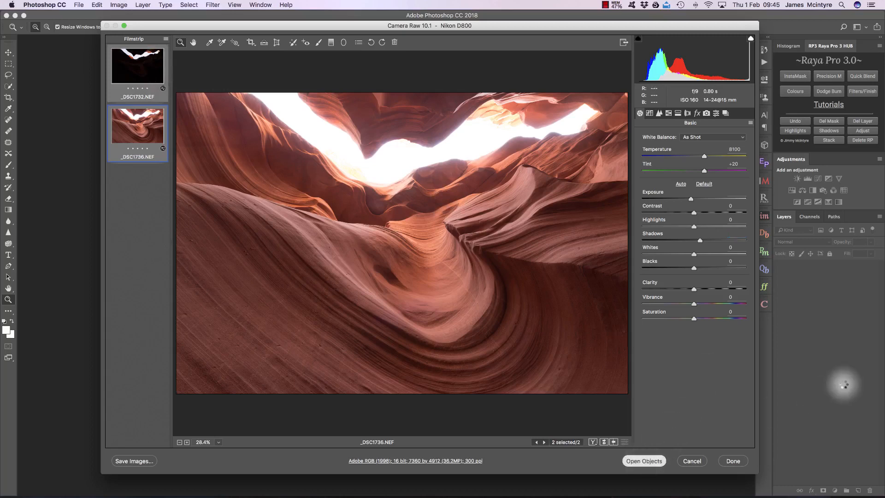
- Stack the two canyon exposures as layers in one document and hide the dark _DSC1732 layer
click(829, 140)
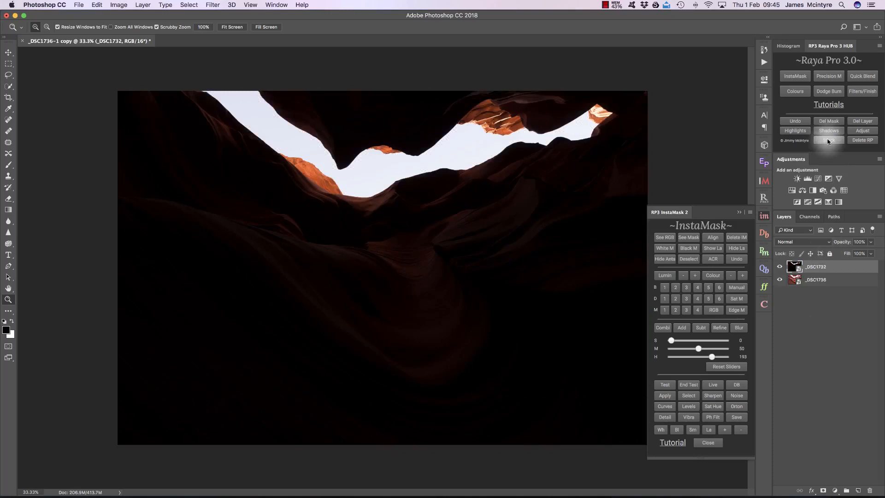
click(780, 267)
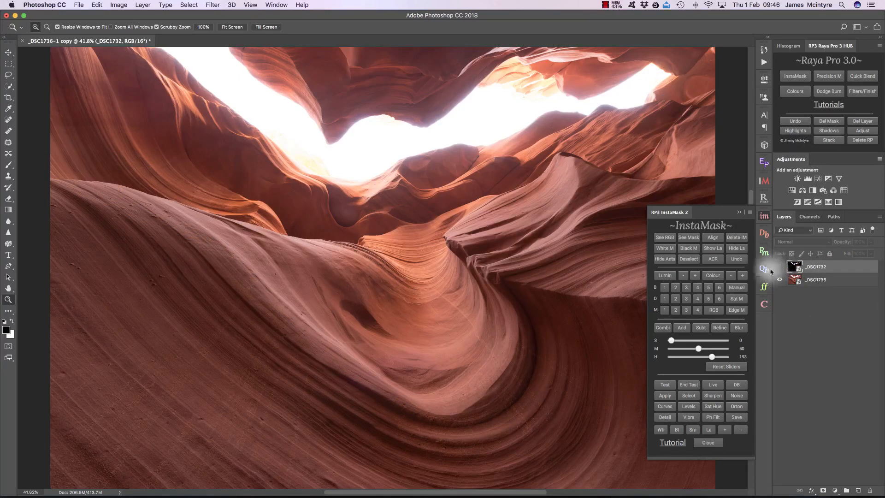
- Create a Brights 2 luminosity mask of the bright exposure and refine it with M at 55 and H at 240
click(666, 287)
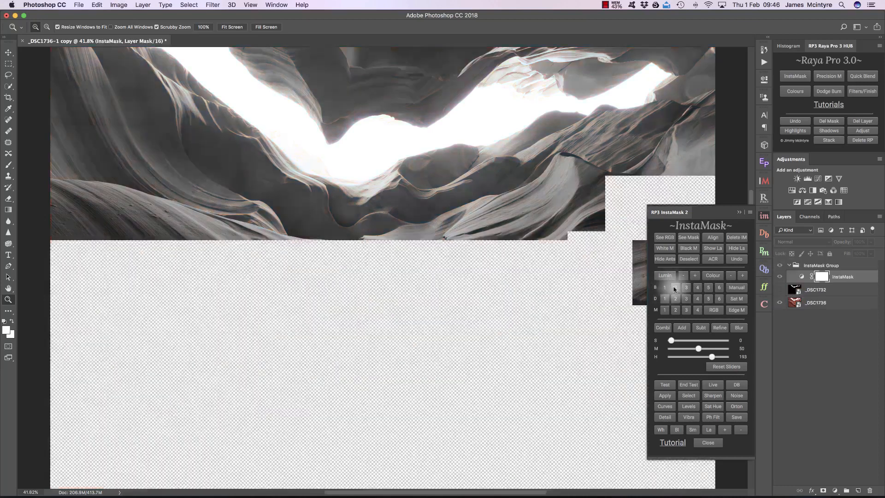
click(675, 288)
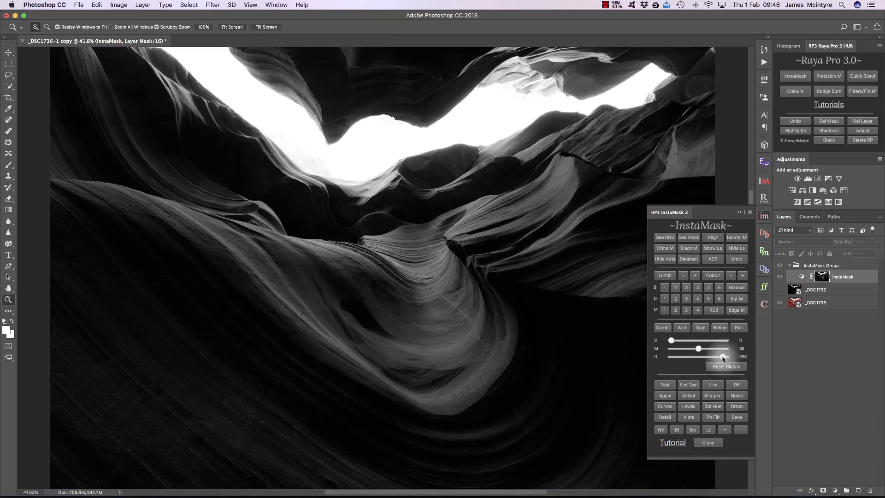
drag(722, 359, 721, 359)
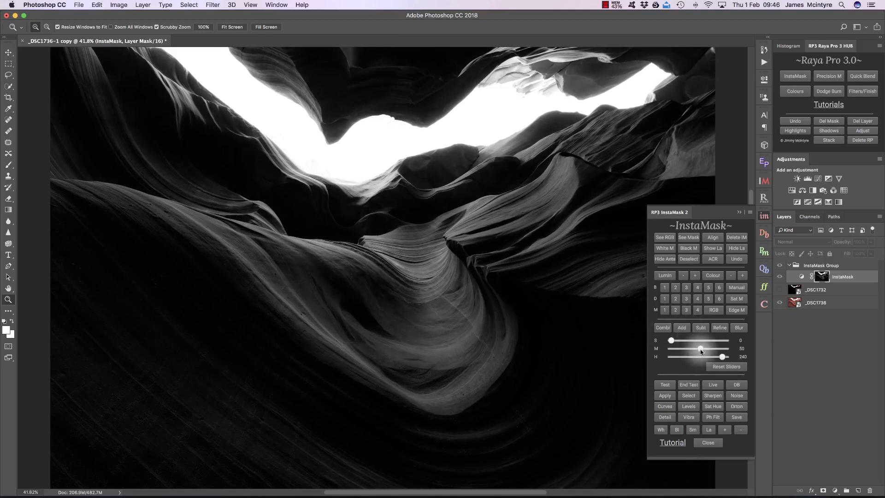
drag(701, 352, 702, 352)
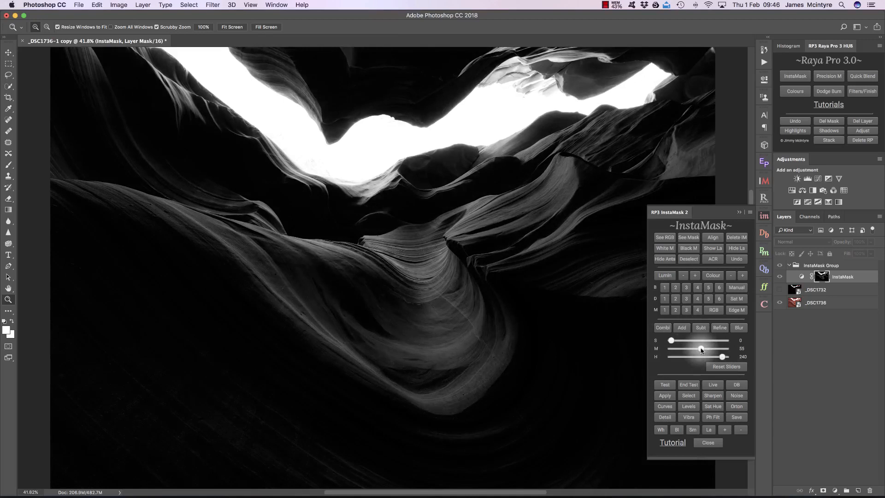
- Load the luminosity mask as a selection with hidden edges, add a black mask to the _DSC1732 layer and show that layer
click(689, 396)
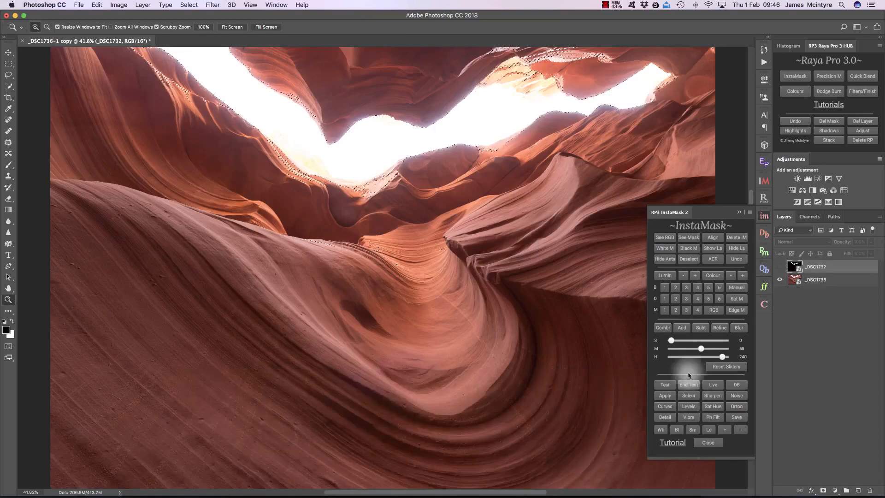
click(688, 249)
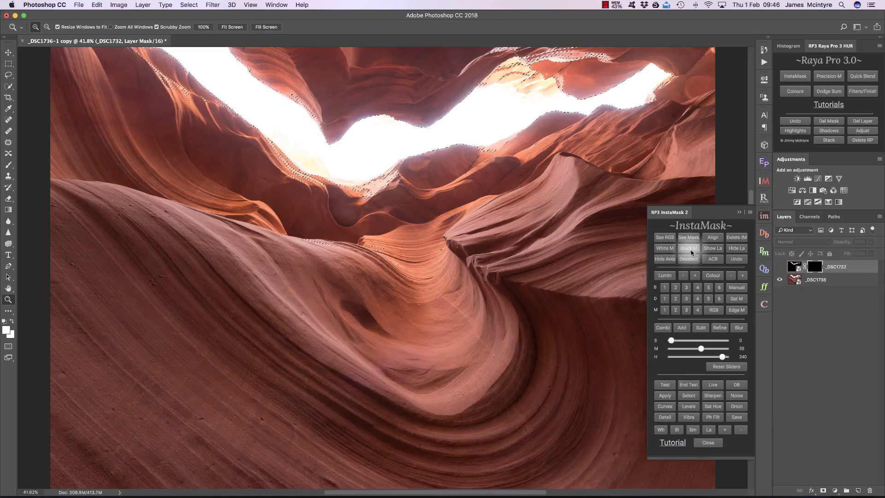
click(665, 261)
click(714, 249)
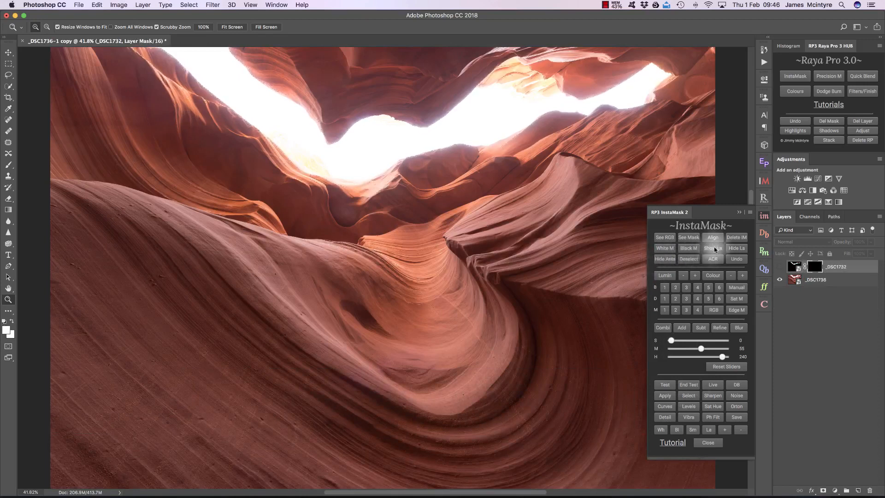
- Paint white on the _DSC1732 layer mask through the selection, covering the whole sky opening, and clear the selection
click(663, 431)
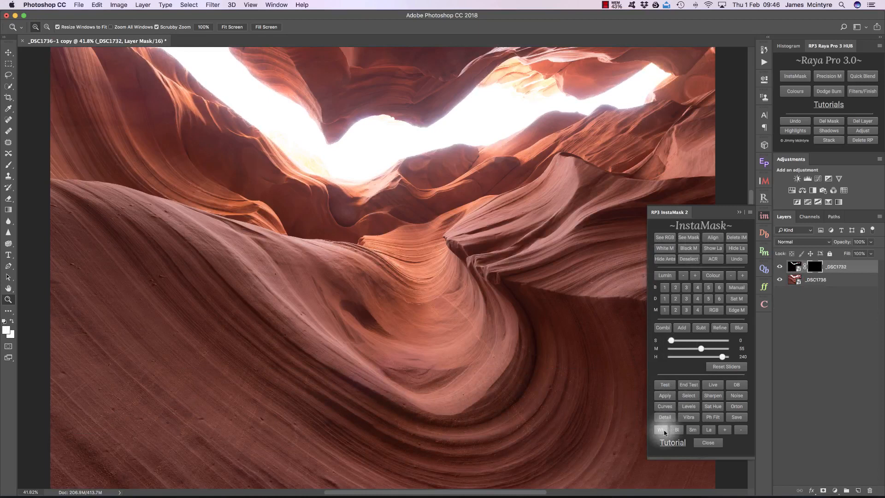
mouse_move(203, 75)
mouse_down()
mouse_move(261, 112)
mouse_move(350, 134)
mouse_move(432, 134)
mouse_move(652, 66)
mouse_move(600, 84)
mouse_move(368, 112)
mouse_move(305, 103)
mouse_move(205, 23)
mouse_up()
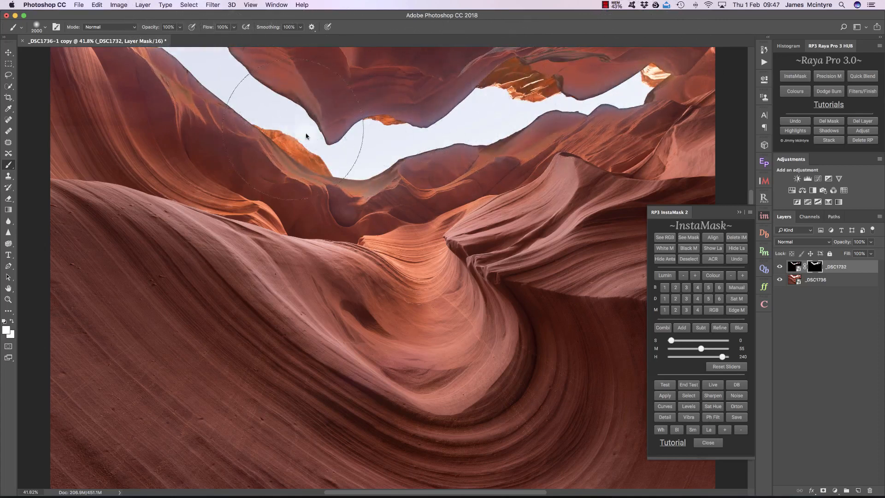
click(577, 92)
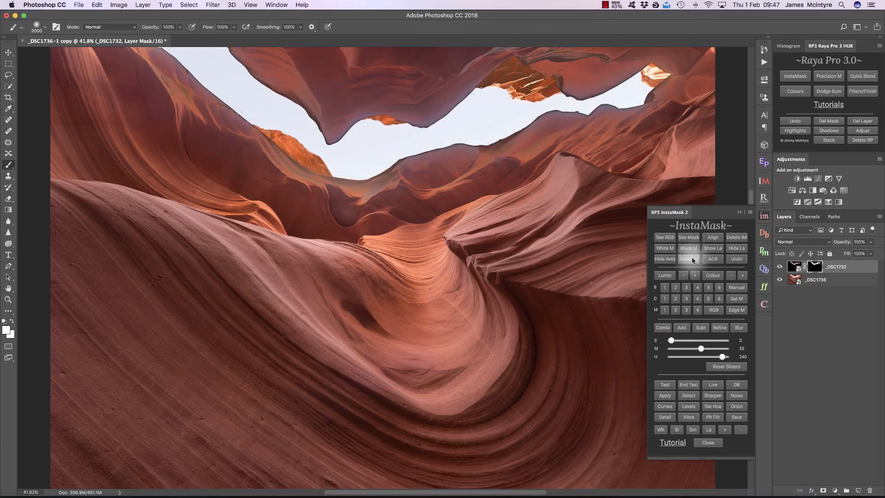
- Collapse the InstaMask panel and compare the whole canyon image with and without the masked _DSC1732 layer
click(738, 214)
click(780, 267)
click(780, 267)
click(780, 267)
click(780, 267)
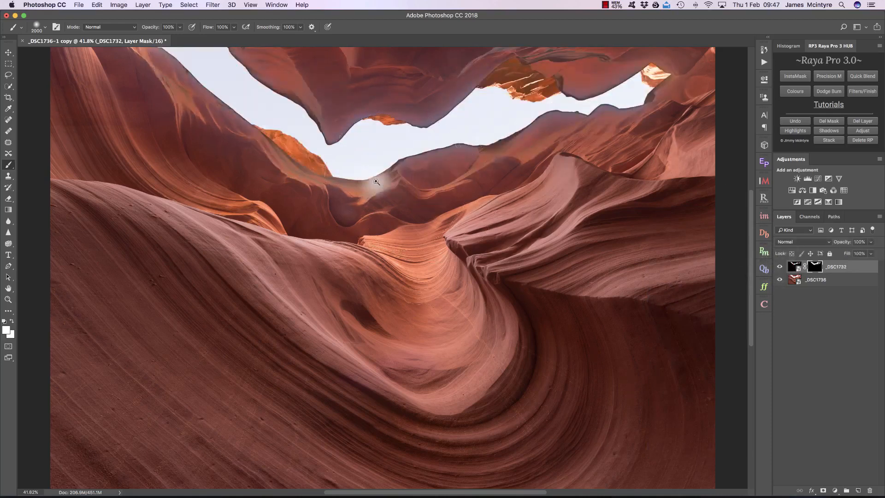
- Examine the rock edge below the sky opening up close with the _DSC1732 layer mask temporarily disabled
drag(356, 188, 419, 189)
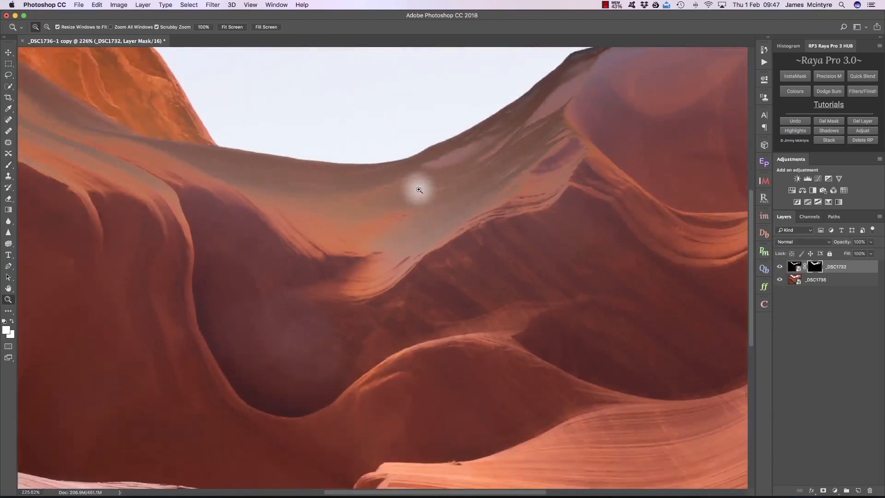
scroll(360, 114, up, 8)
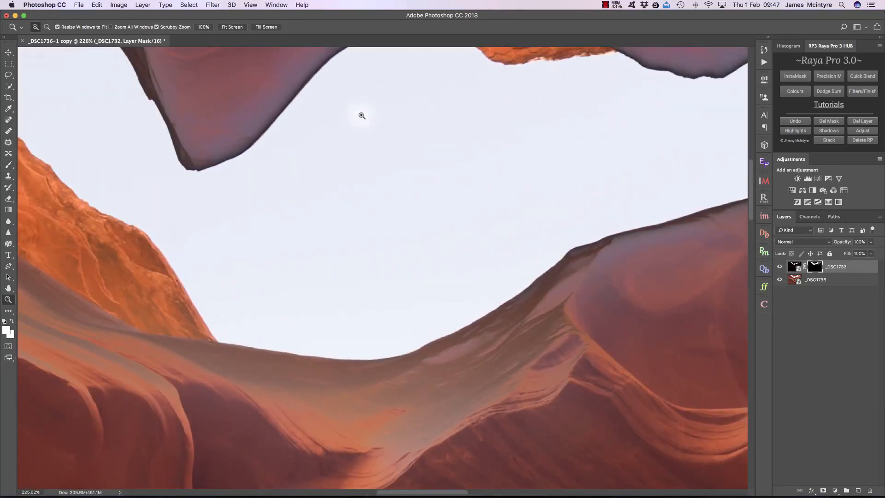
right_click(815, 267)
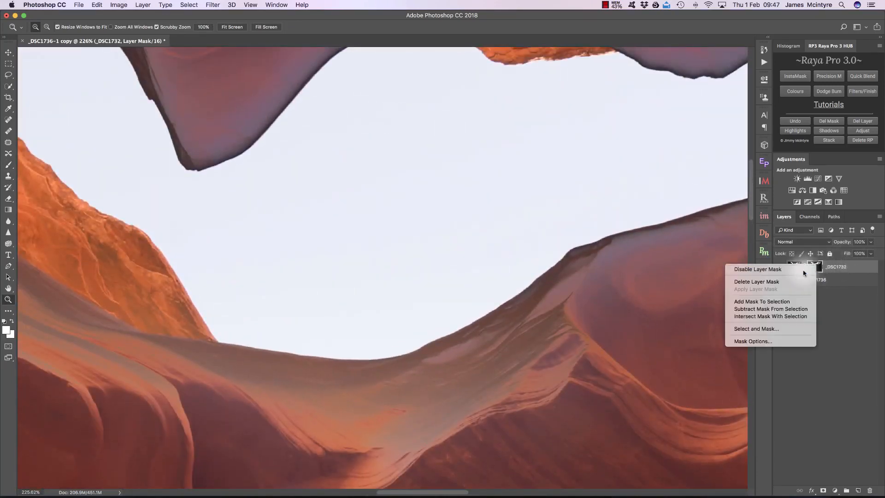
click(803, 272)
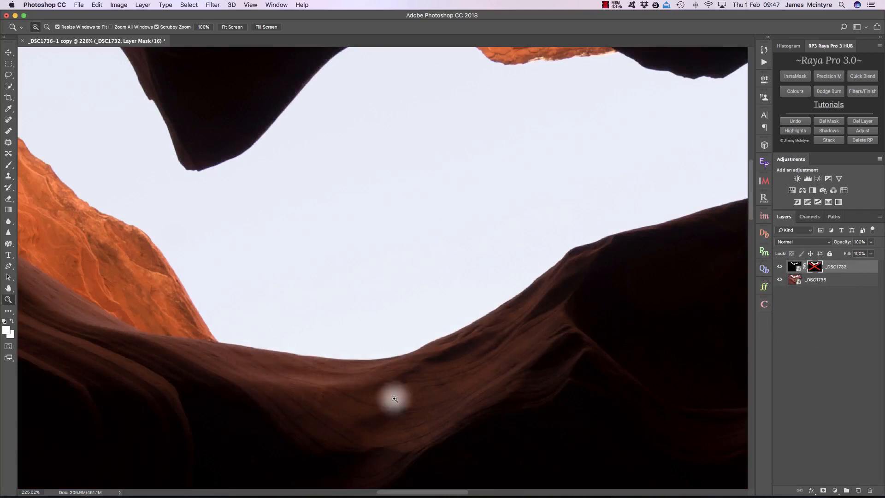
shift+click(814, 266)
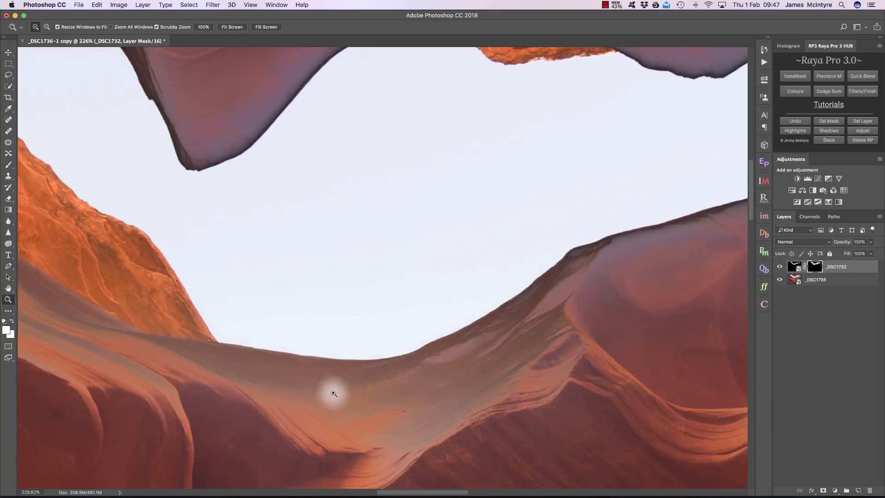
- Compare the enlarged rock edges around the sky with and without the _DSC1732 layer
click(779, 267)
click(780, 267)
click(780, 267)
click(779, 267)
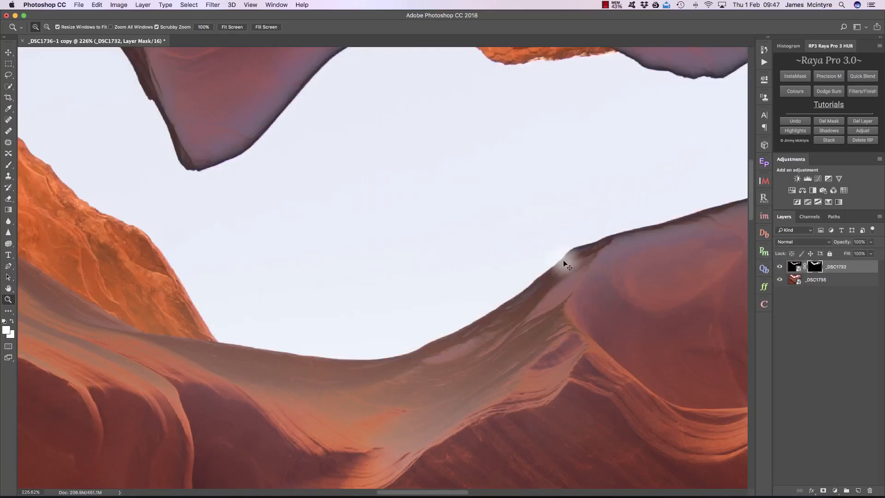
key(super+0)
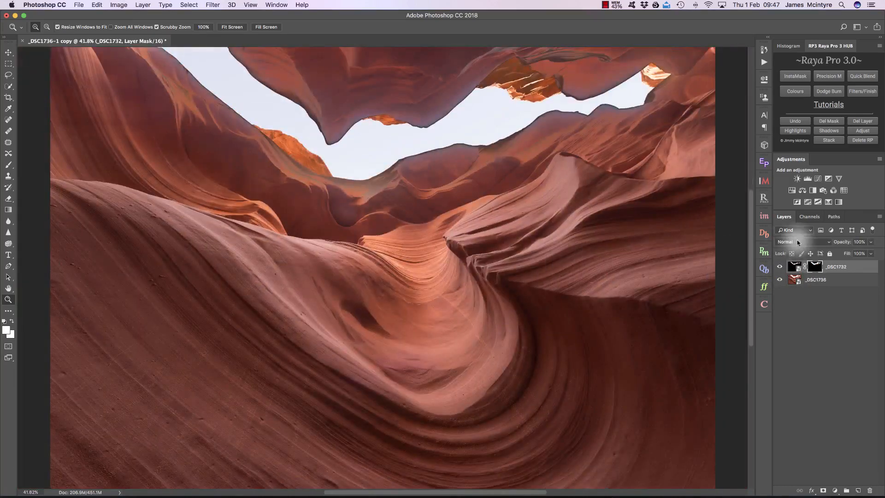
- Edit the _DSC1732 smart object's raw settings, setting Exposure to +3.35, Highlights to -75 and Shadows to +54
click(764, 216)
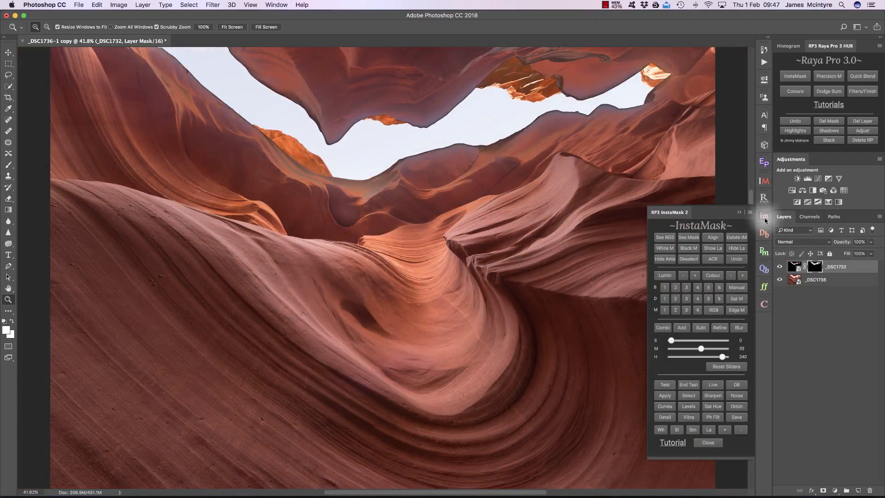
click(714, 259)
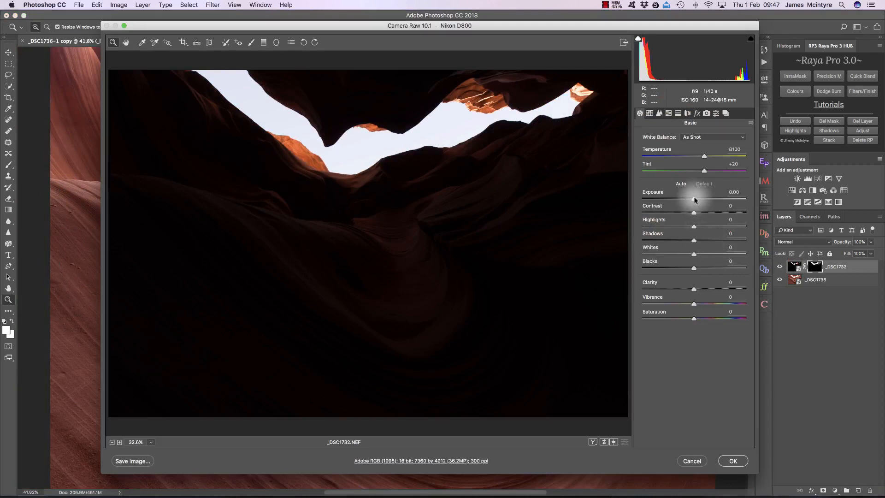
drag(694, 199, 728, 197)
drag(695, 240, 654, 223)
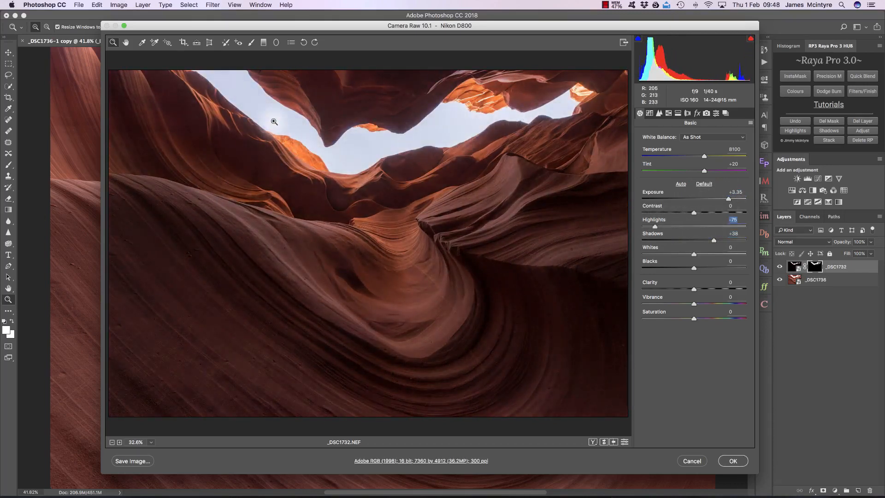
drag(713, 238, 717, 239)
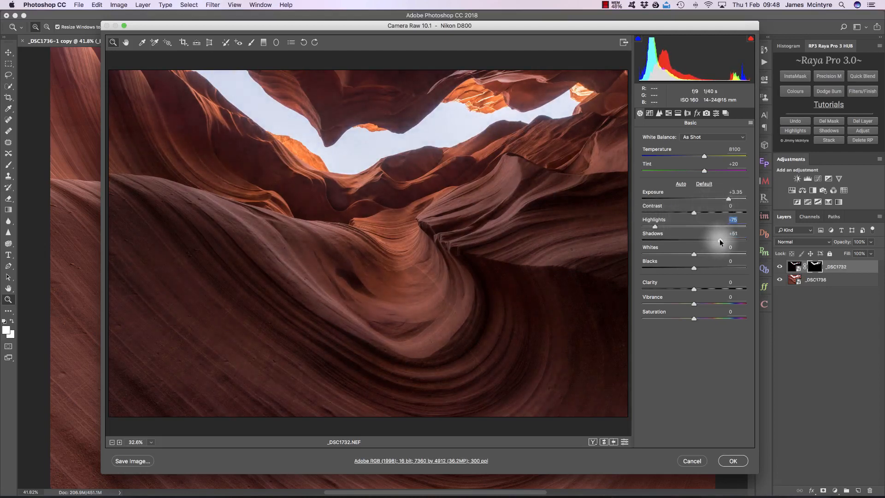
drag(721, 239, 722, 239)
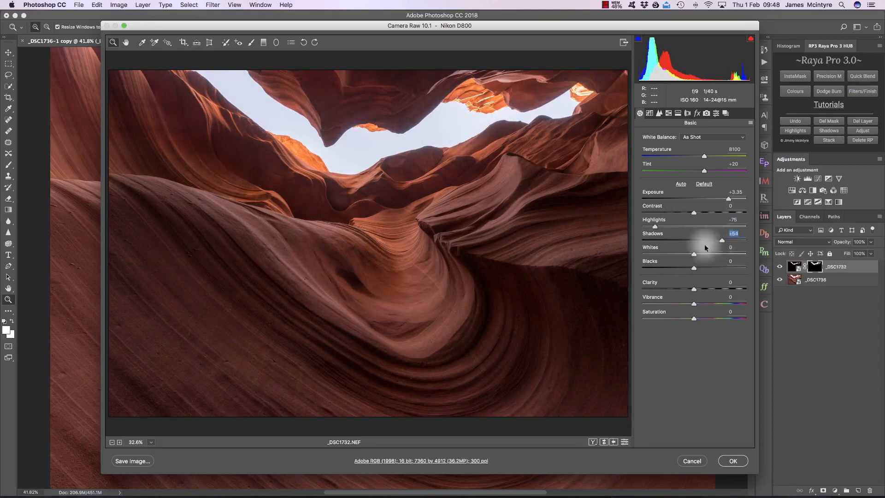
- Examine the brightened raw file up close in the dark lower rock and along the edge of the sky opening
drag(563, 336, 611, 343)
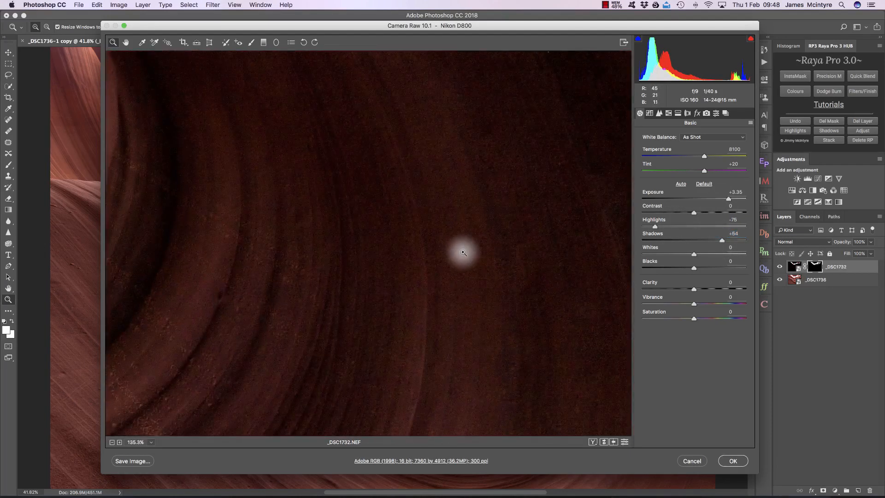
key(super+0)
drag(363, 180, 417, 178)
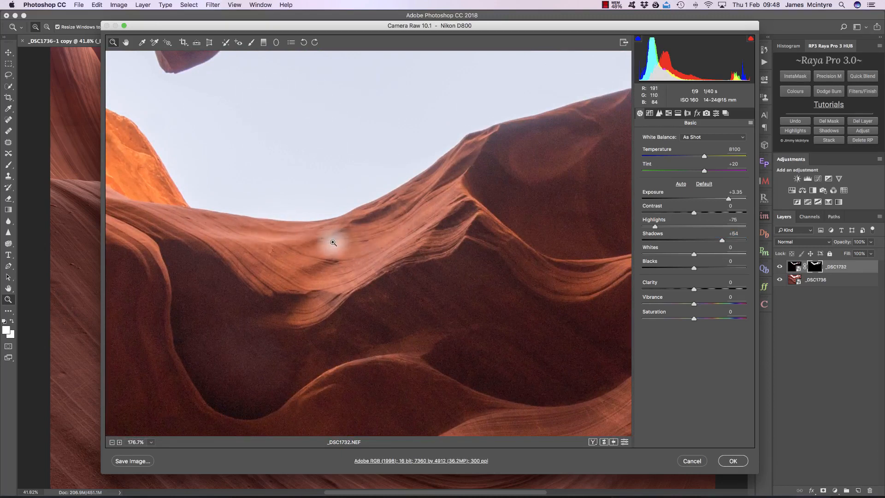
key(super+0)
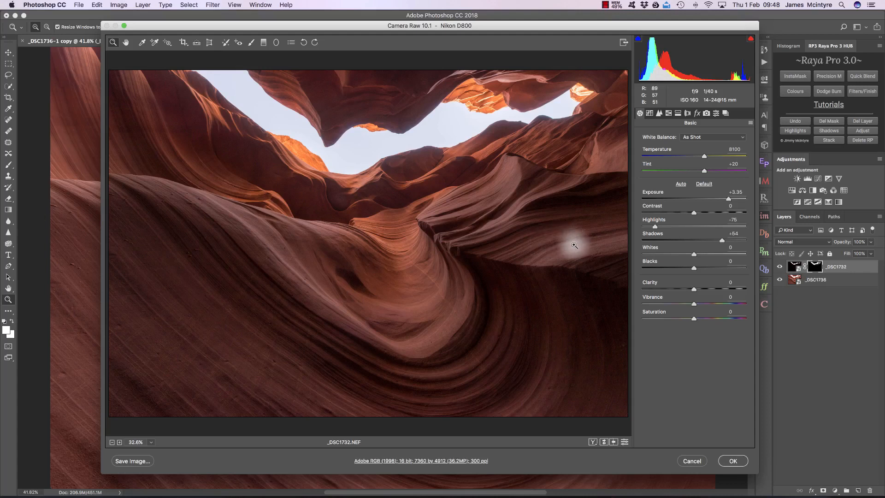
- Raise the _DSC1732 Exposure to +3.45 and apply the raw adjustments to the masked layer
drag(728, 198, 729, 197)
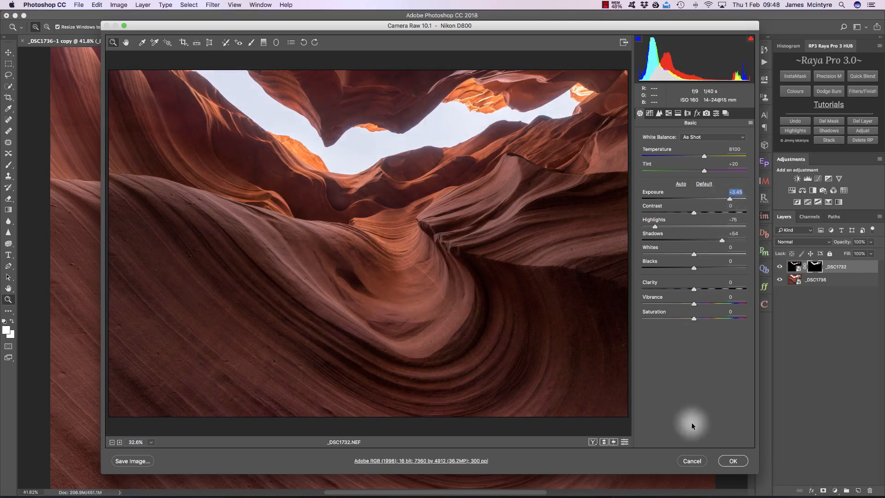
click(732, 461)
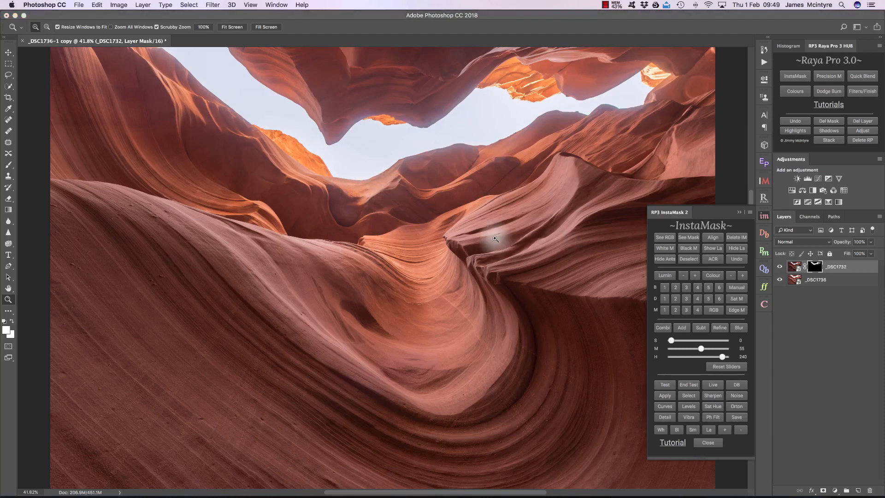
- Edit the raw settings of the bright _DSC1736 smart object, setting Highlights to -62, and apply them
click(796, 280)
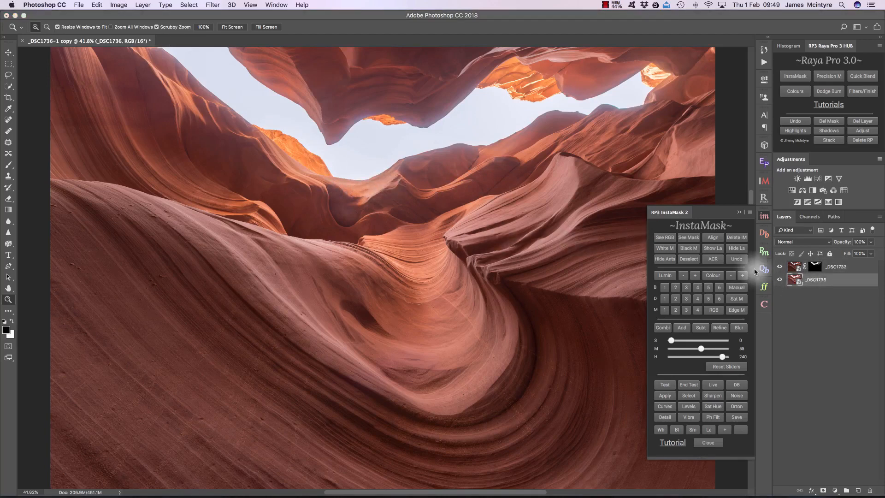
click(713, 258)
drag(698, 224, 662, 227)
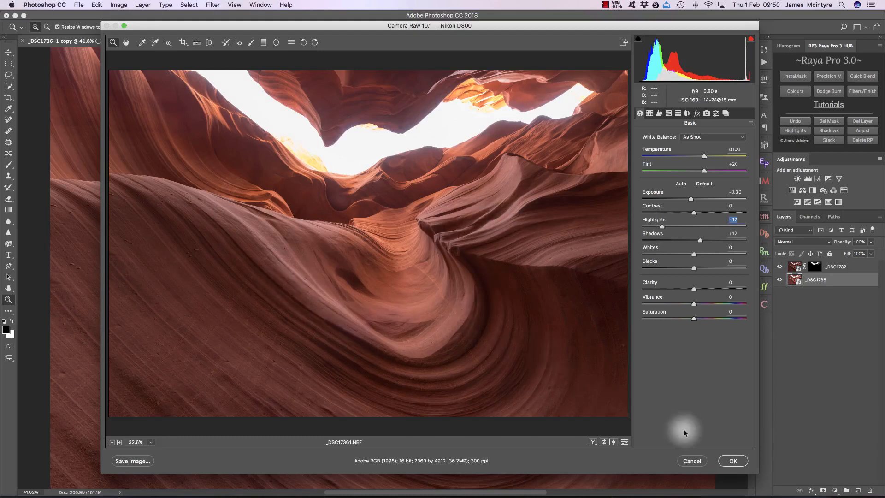
click(732, 460)
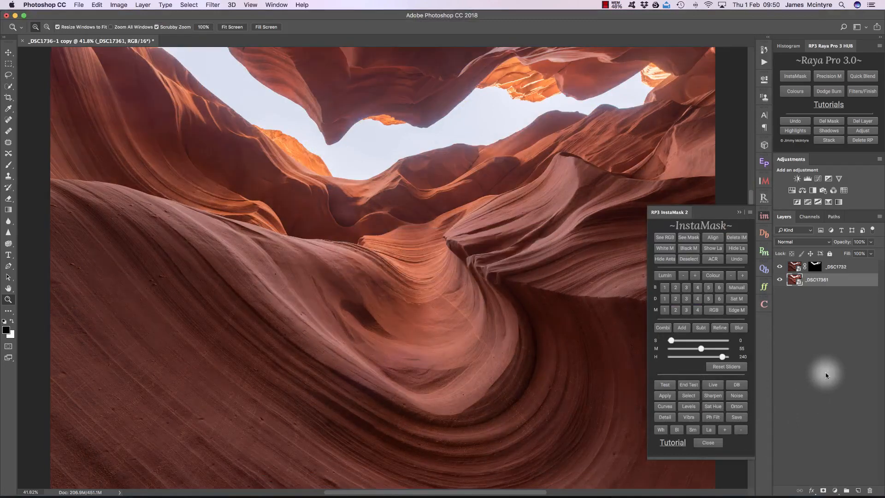
- Compare the enlarged rock edge below the sky before and after the _DSC1736 raw adjustment
drag(376, 178, 415, 192)
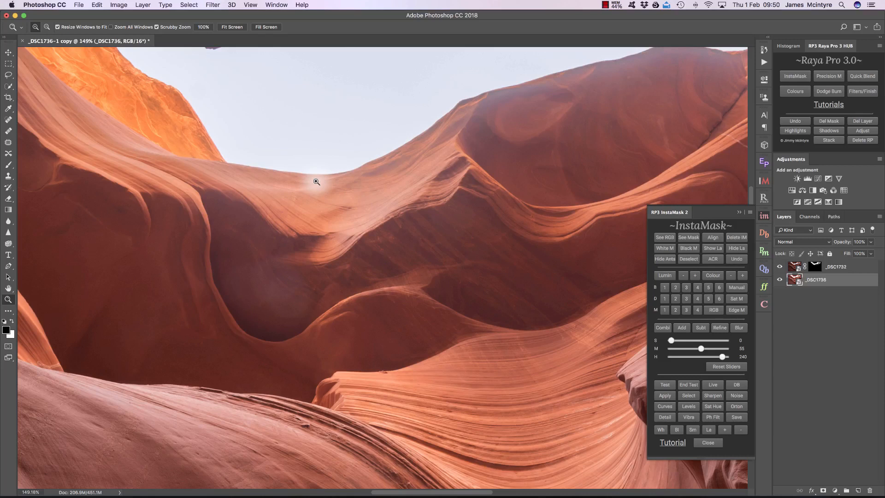
key(super+z)
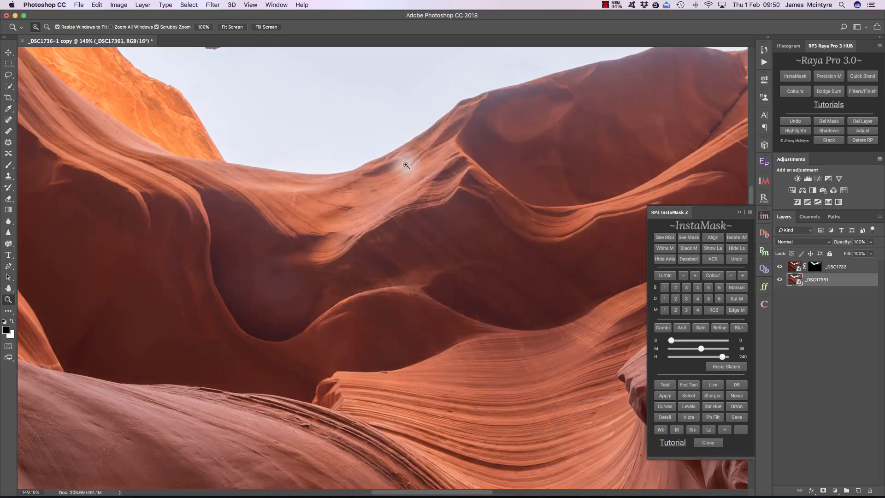
click(230, 27)
- Compare noise in the dark lower rock with the _DSC1732 layer mask disabled and enabled
drag(599, 376, 645, 390)
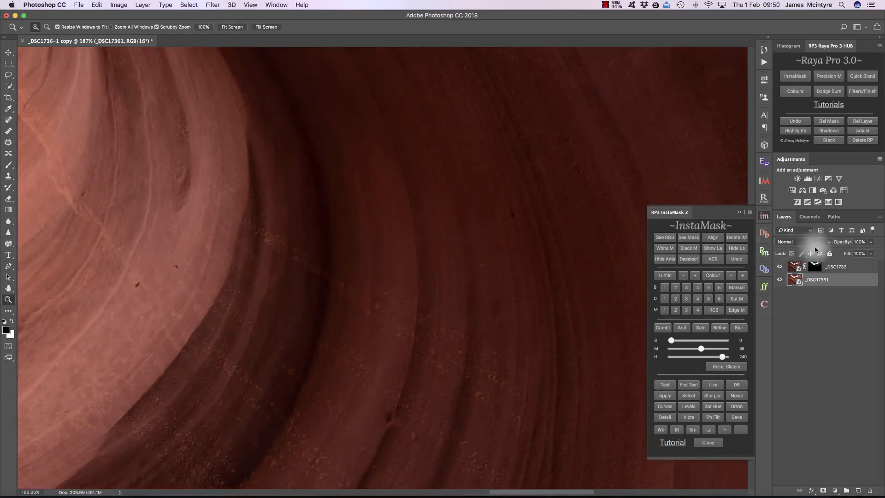
click(816, 269)
right_click(817, 272)
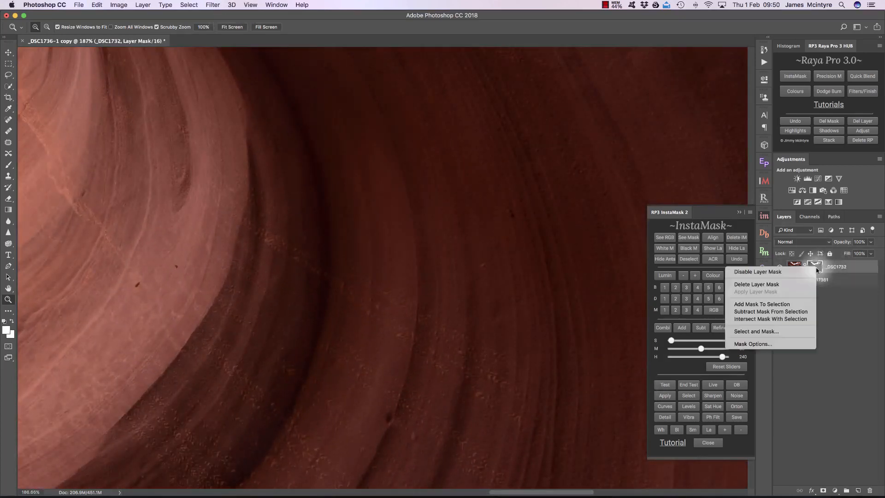
click(785, 275)
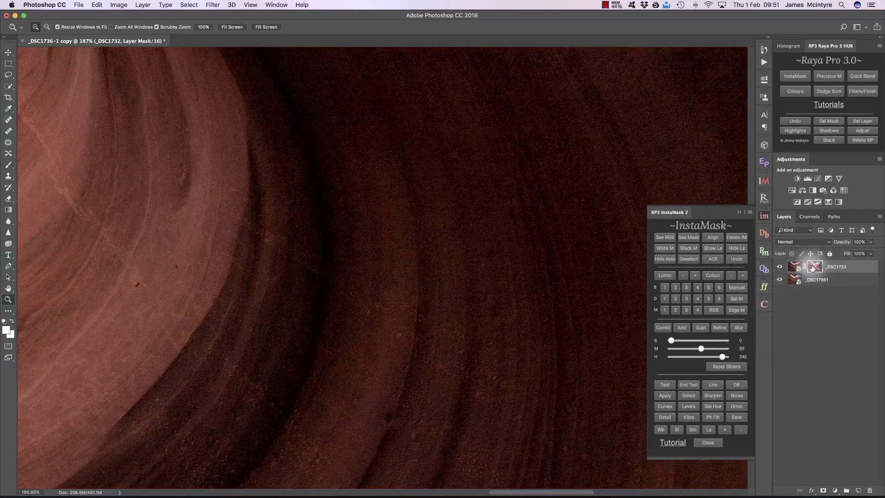
click(812, 268)
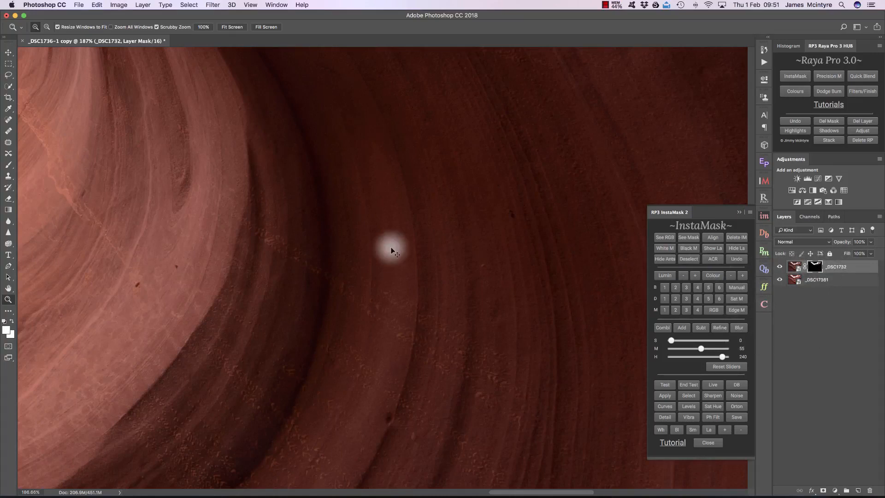
key(super+0)
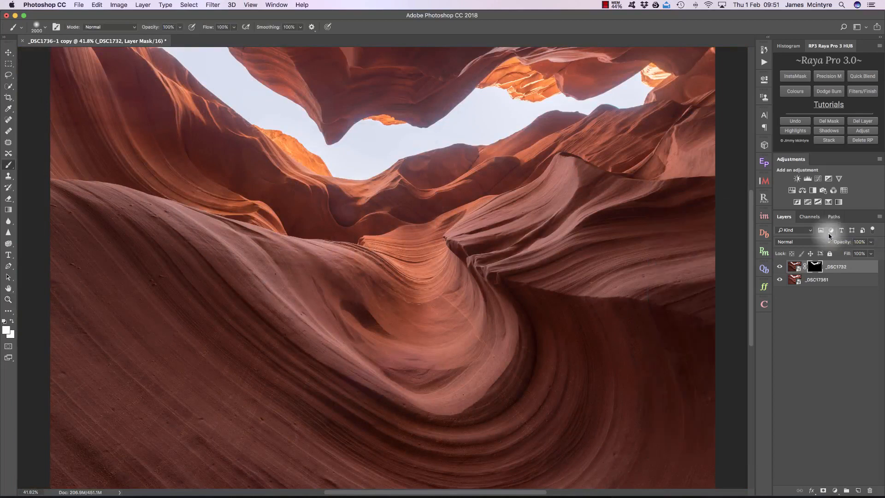
- Reduce the _DSC1732 layer's opacity to 76% and compare the blend with the layer hidden and shown
drag(845, 244, 833, 244)
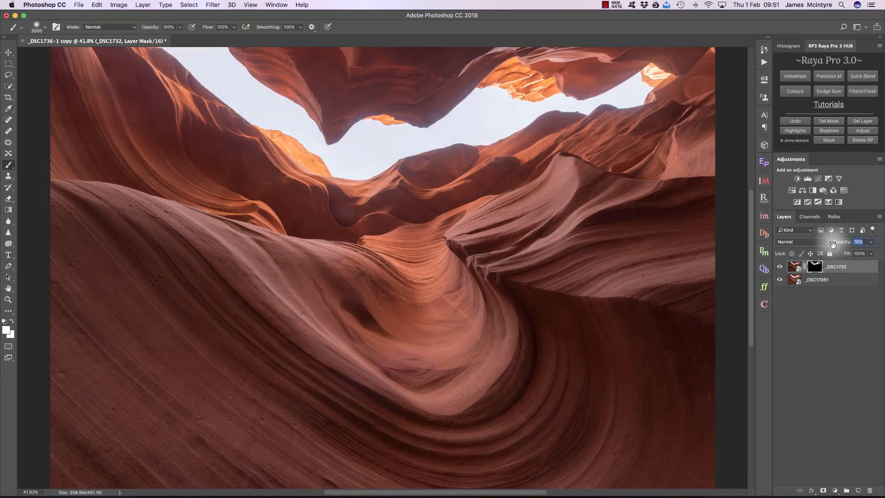
click(781, 266)
click(781, 266)
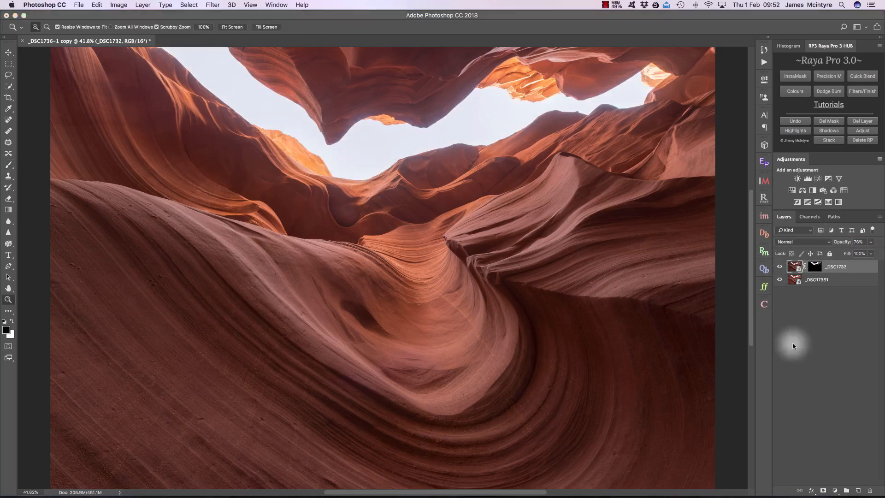
- Edit the _DSC1732 smart object's raw settings, setting Shadows to +31 and Highlights to -67, and apply them
click(764, 216)
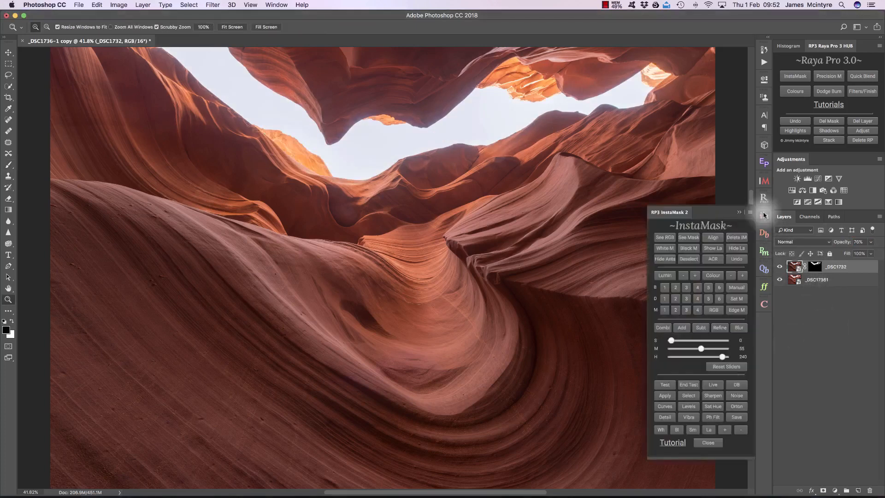
click(714, 259)
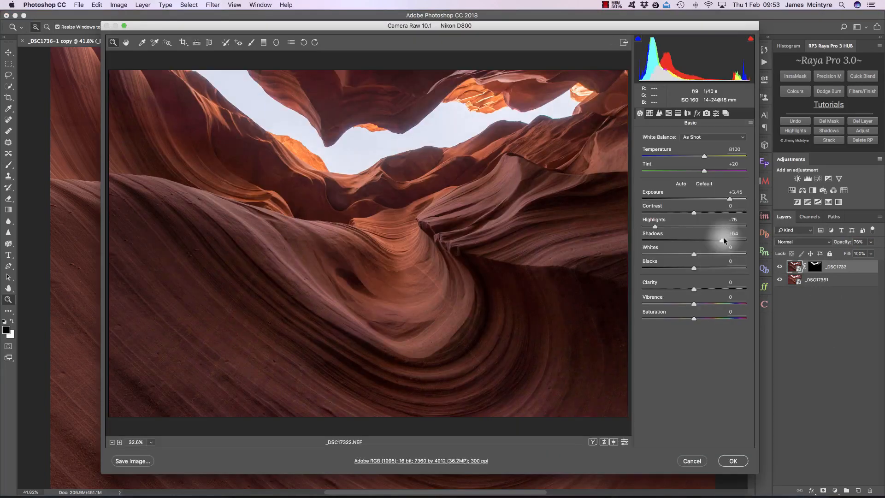
drag(722, 238, 710, 239)
drag(655, 226, 661, 227)
click(733, 460)
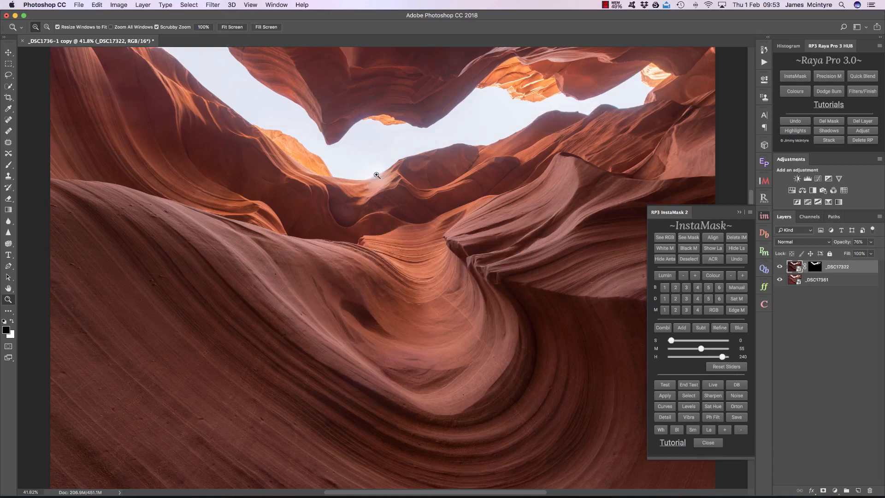
- Examine the enlarged rock edge against the sky after the reduced shadow recovery
drag(409, 167, 472, 165)
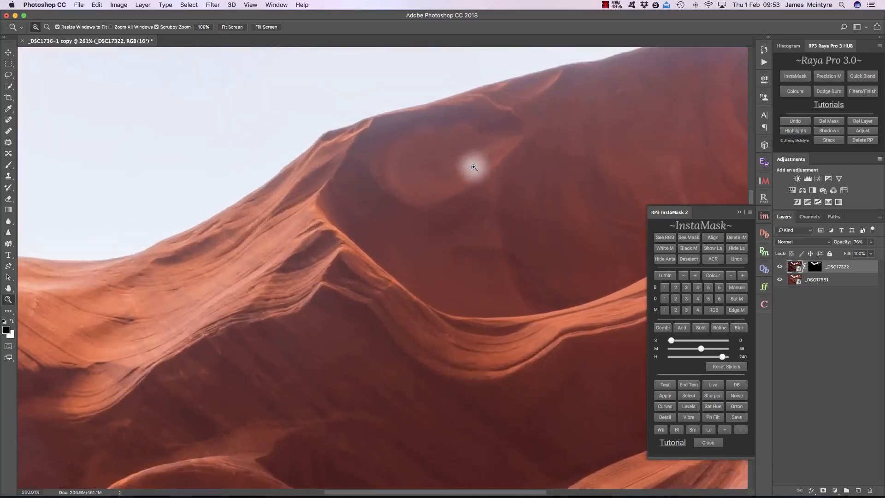
scroll(464, 122, right, 5)
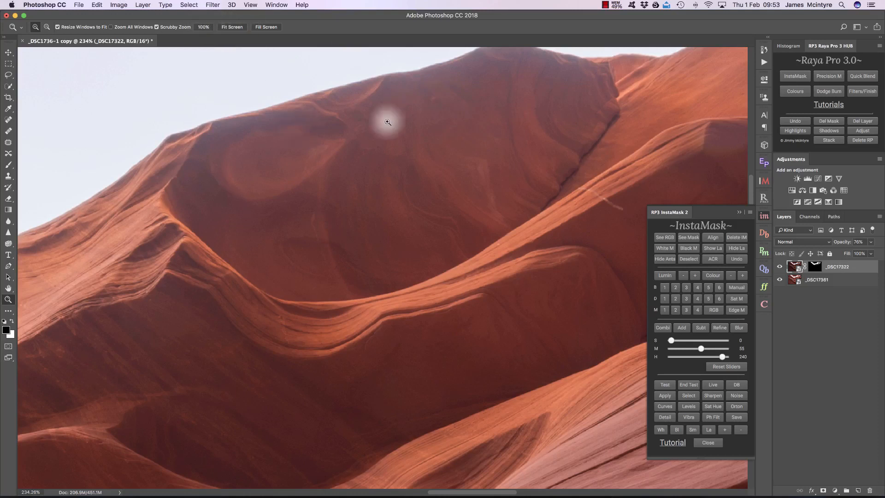
key(super+0)
- Set the masked layer's raw Exposure to +3.15 and Highlights to -58, apply them, and restore the layer's opacity to 100%
click(713, 259)
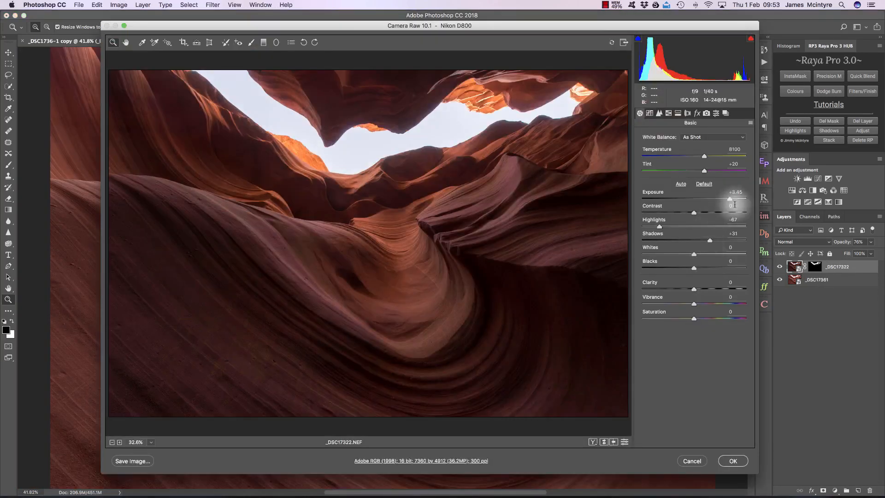
drag(730, 198, 726, 198)
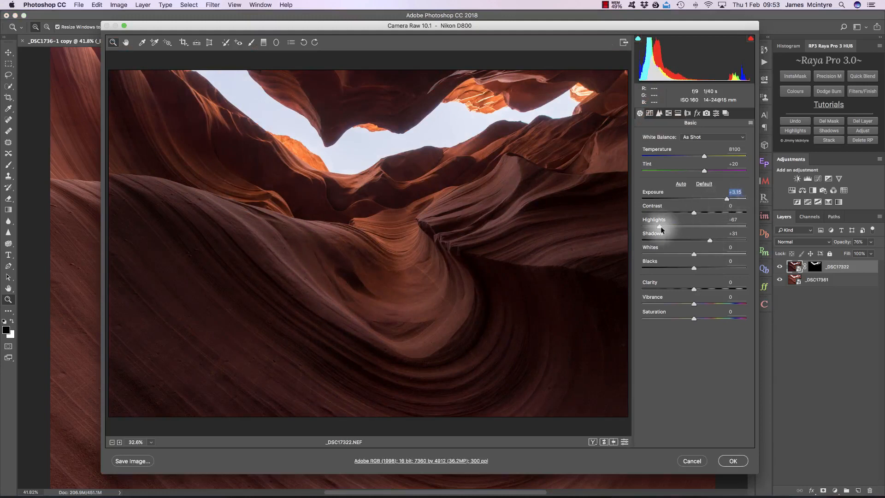
drag(660, 227, 663, 227)
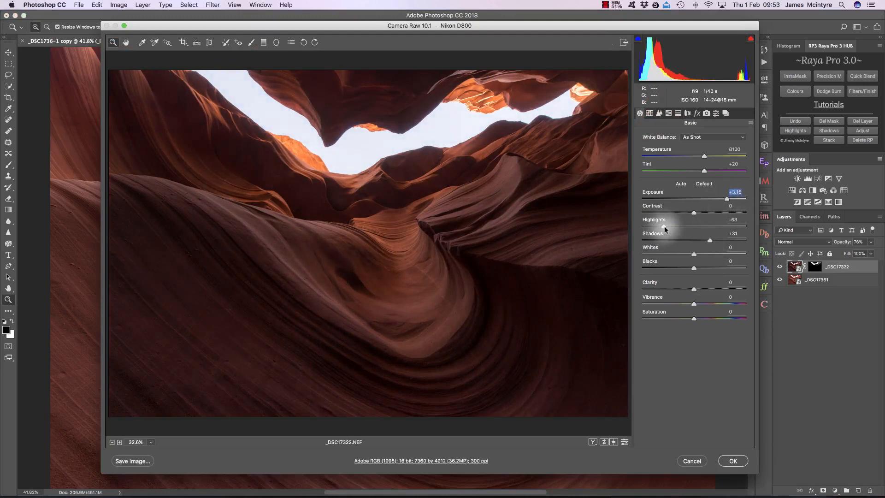
click(733, 461)
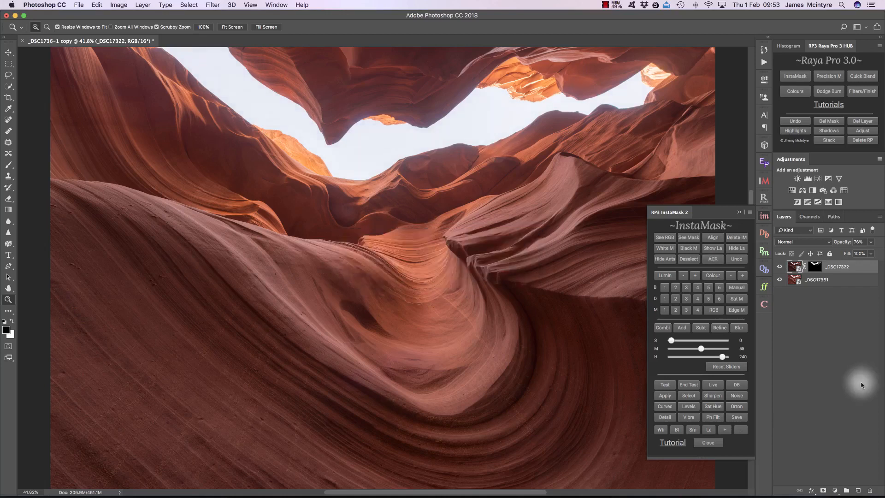
drag(841, 244, 883, 240)
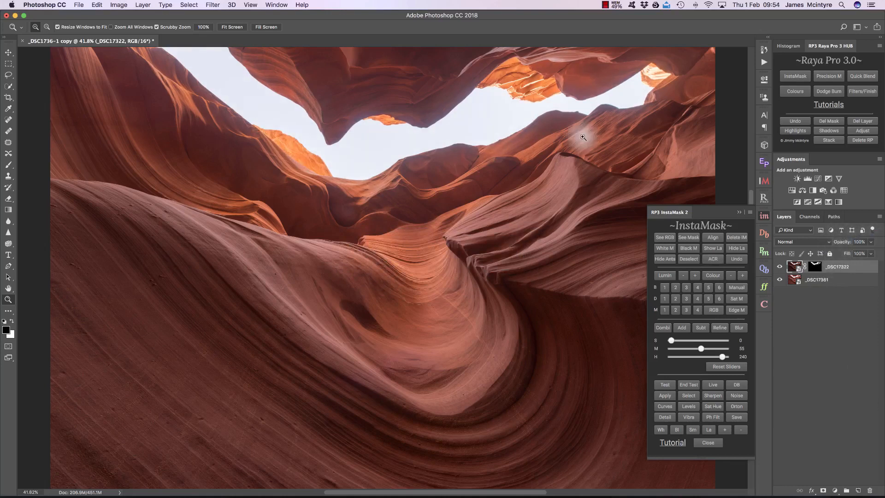
- Examine the blended rock edges all around the sky opening, enlarged and at 100%, for halos or unnatural transitions
drag(554, 114, 593, 118)
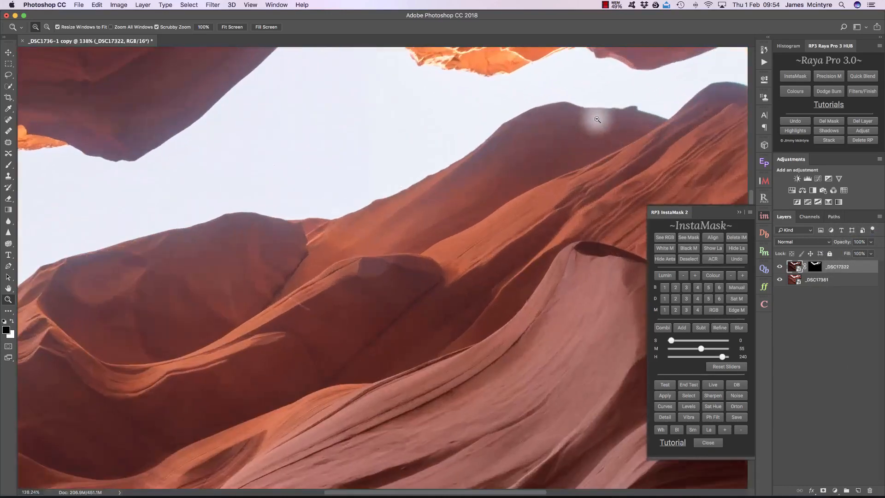
scroll(480, 147, left, 5)
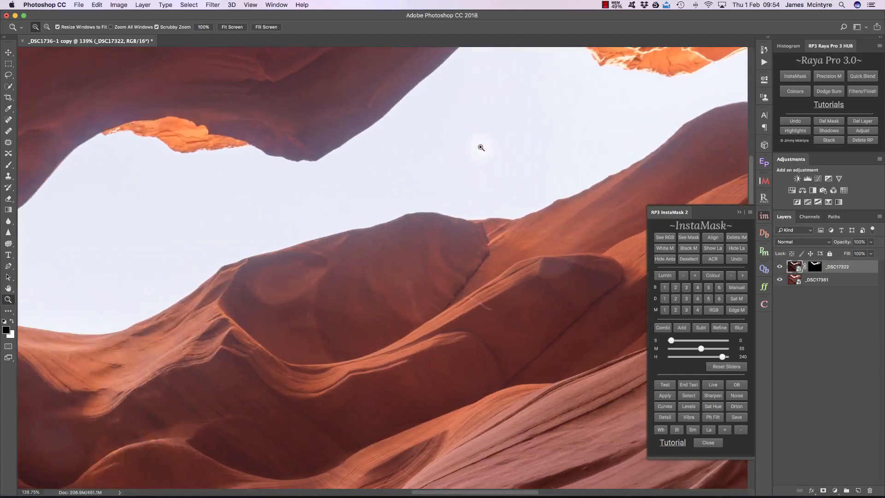
scroll(480, 147, down, 3)
scroll(480, 148, left, 3)
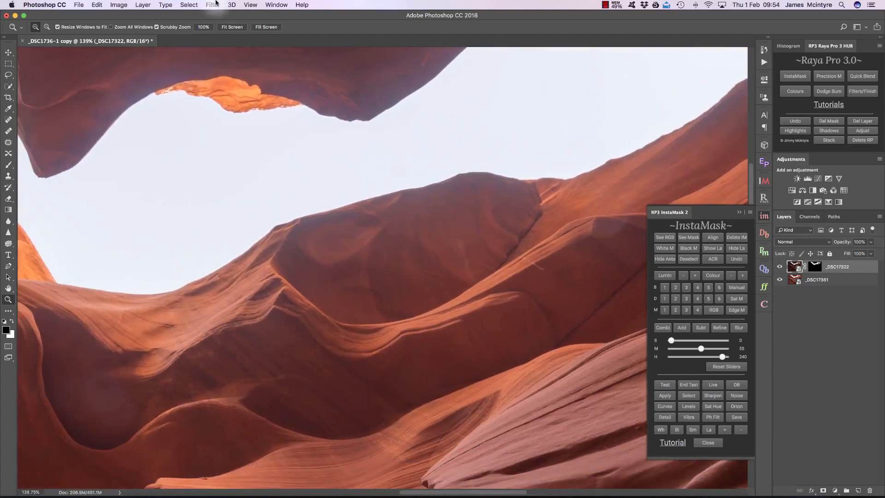
click(234, 29)
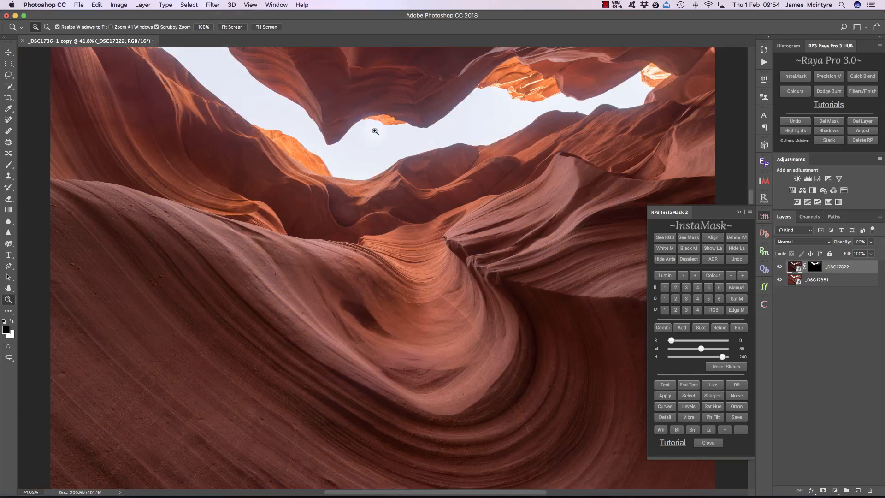
click(210, 28)
scroll(391, 120, up, 10)
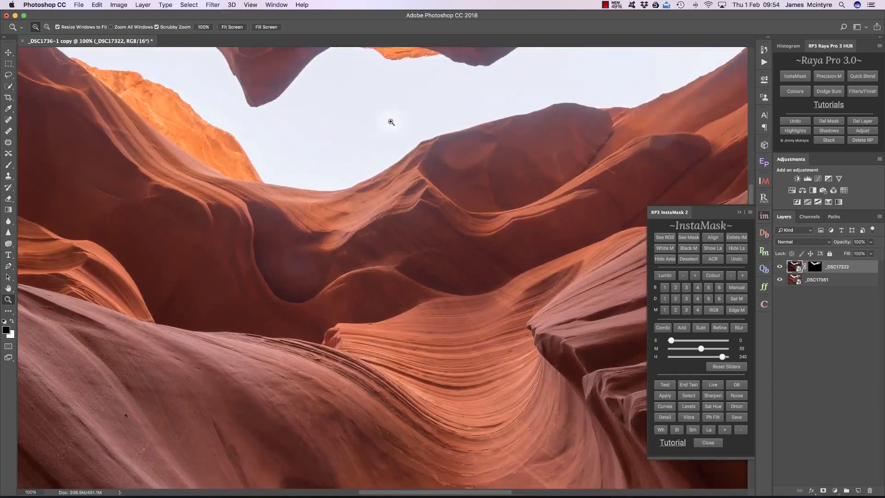
scroll(391, 122, left, 10)
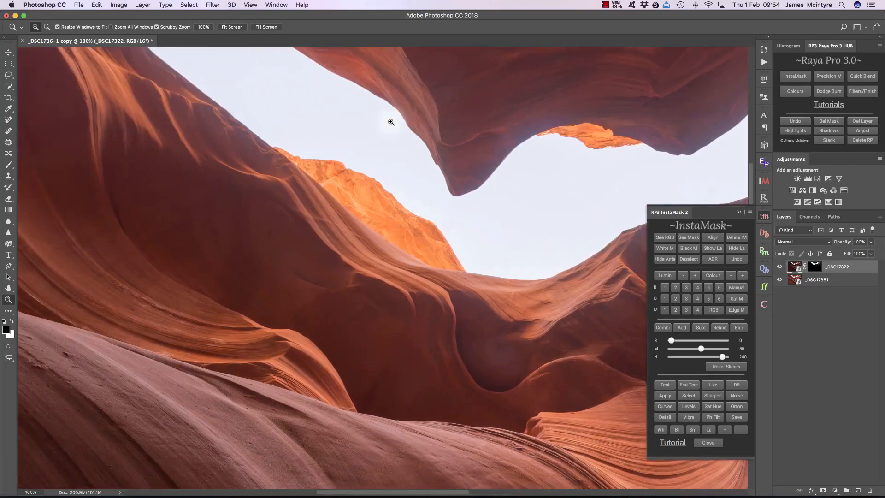
scroll(390, 122, right, 10)
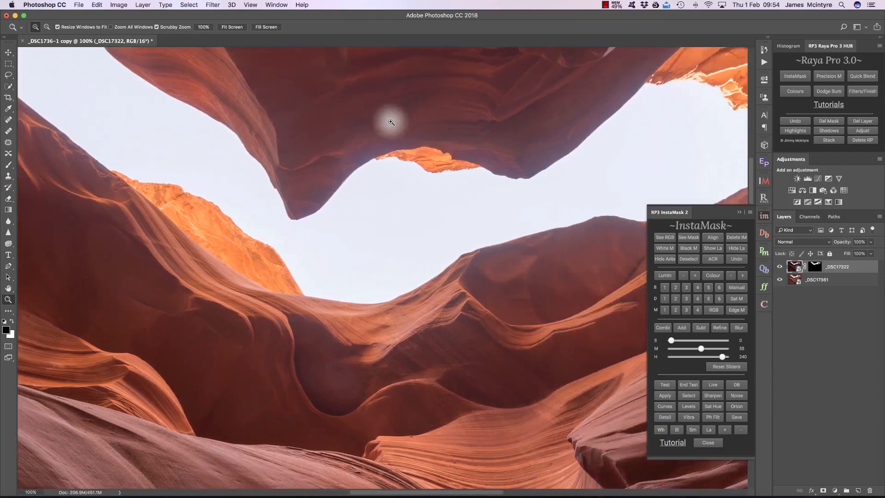
click(232, 27)
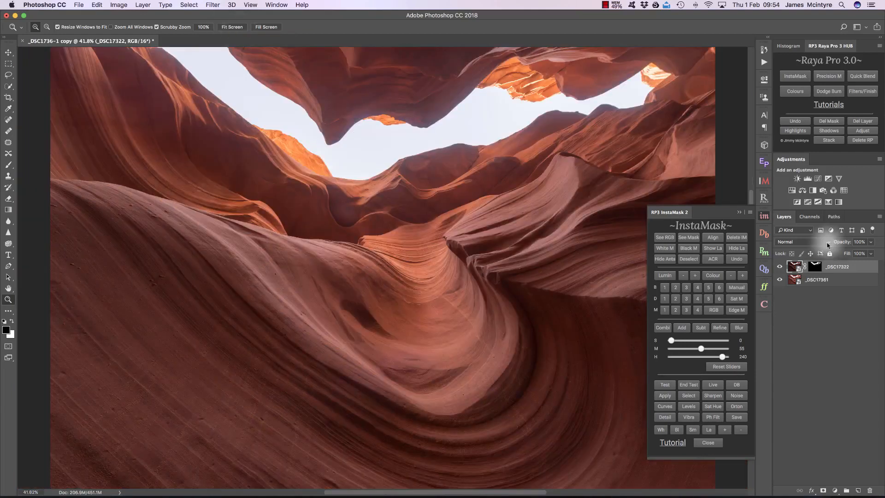
- Create a Raya Pro Midtones dodge-and-burn layer and set its mask's input levels to 65 black and 234 white
click(831, 92)
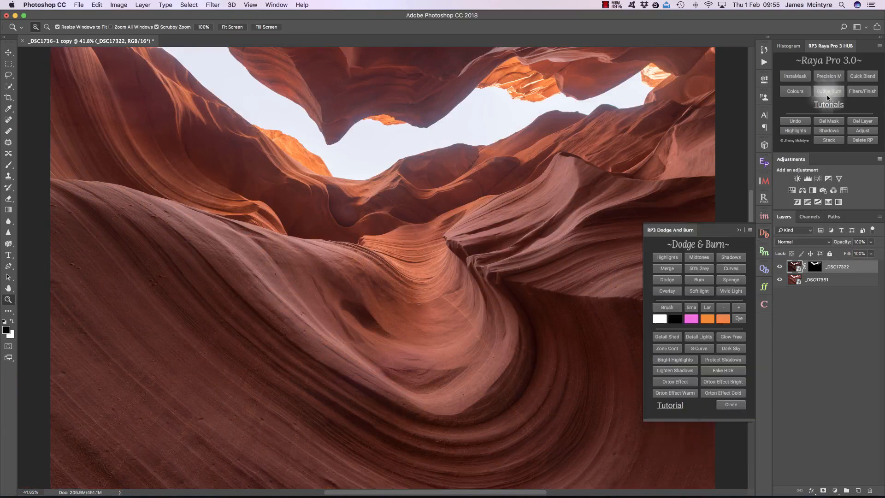
click(698, 257)
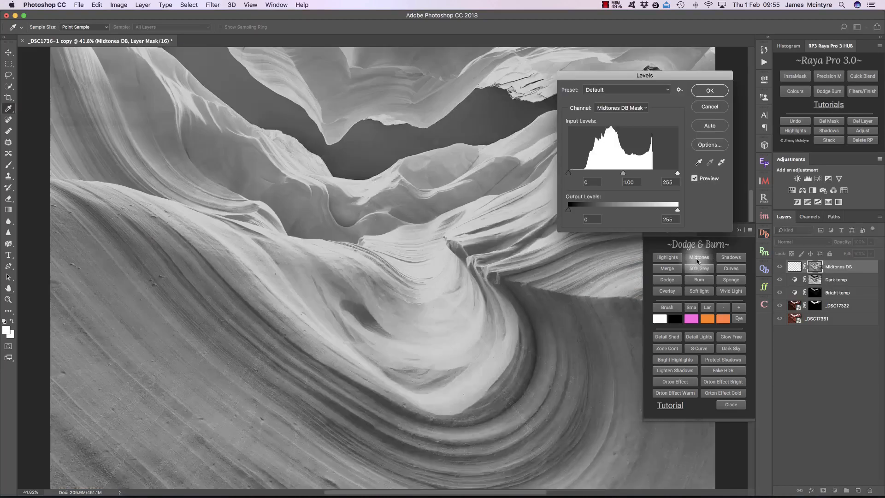
drag(568, 173, 588, 175)
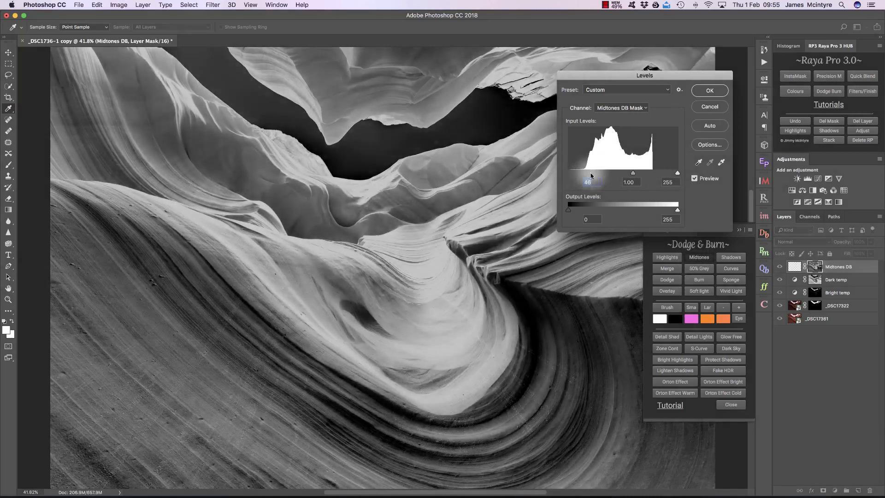
drag(677, 174, 669, 175)
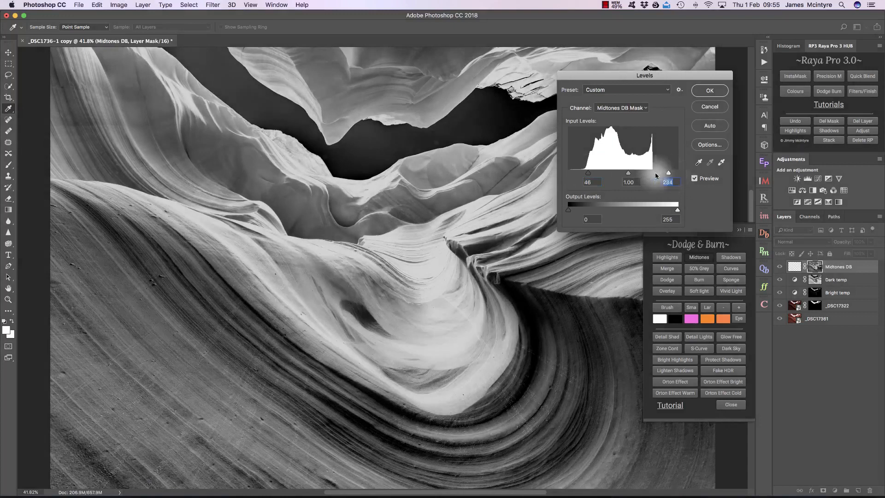
drag(593, 176, 596, 175)
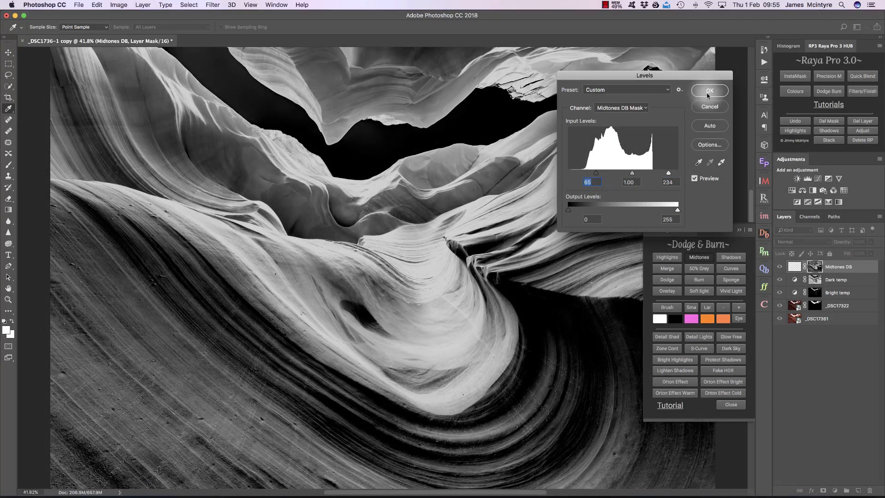
click(709, 91)
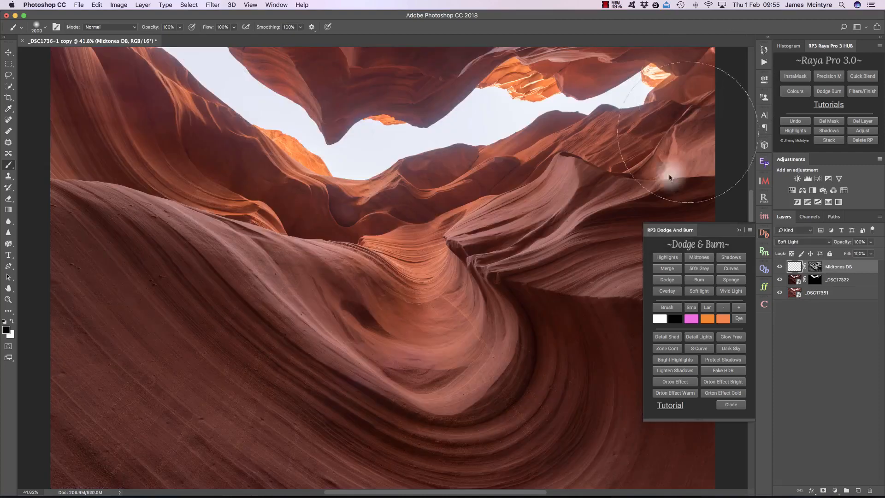
- Dodge the striped rock ridge on the canyon's right side with a large white brush on the Midtones DB layer
click(660, 319)
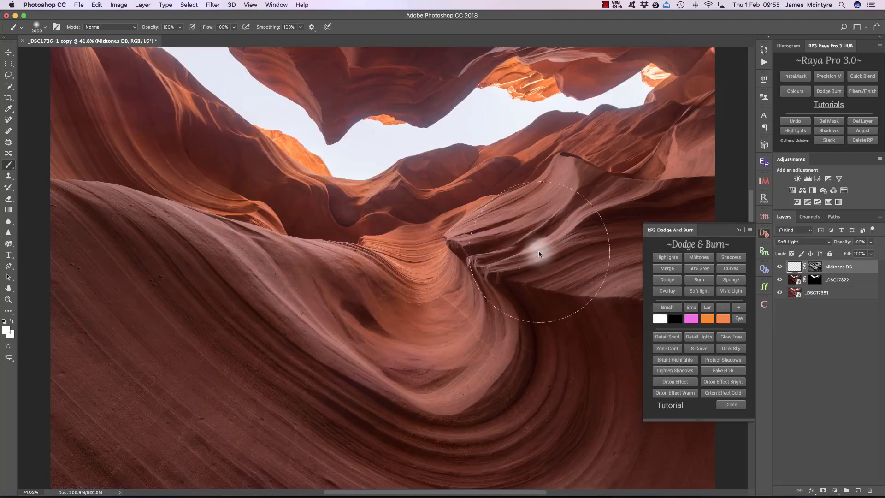
mouse_move(557, 246)
mouse_down()
mouse_move(484, 250)
mouse_move(502, 239)
mouse_up()
drag(538, 207, 489, 225)
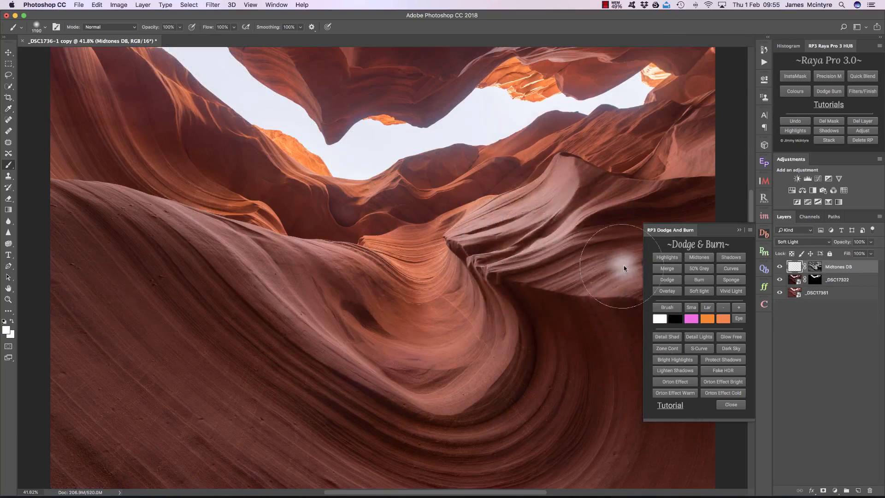
- Set the Midtones DB layer to Overlay at 38% opacity and compare the image with and without it
click(662, 294)
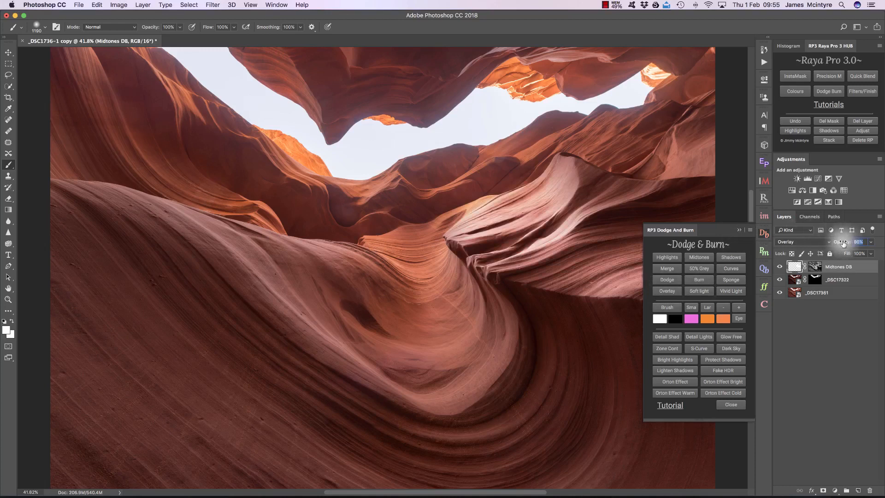
drag(846, 242, 823, 243)
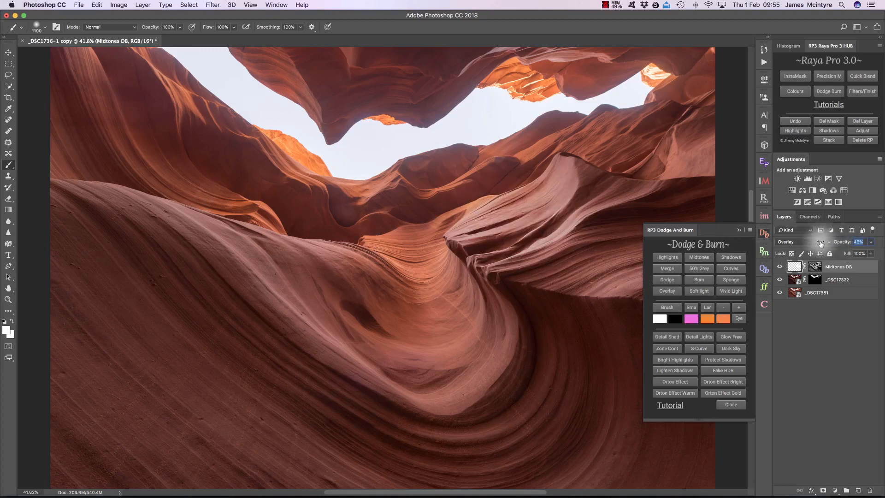
click(779, 266)
click(779, 266)
- Dodge the remaining midtones with white across the central bowl, the left canyon walls and the overhanging rock on the Midtones DB layer
mouse_move(440, 306)
mouse_down()
mouse_move(423, 350)
mouse_move(366, 324)
mouse_move(312, 267)
mouse_move(142, 203)
mouse_up()
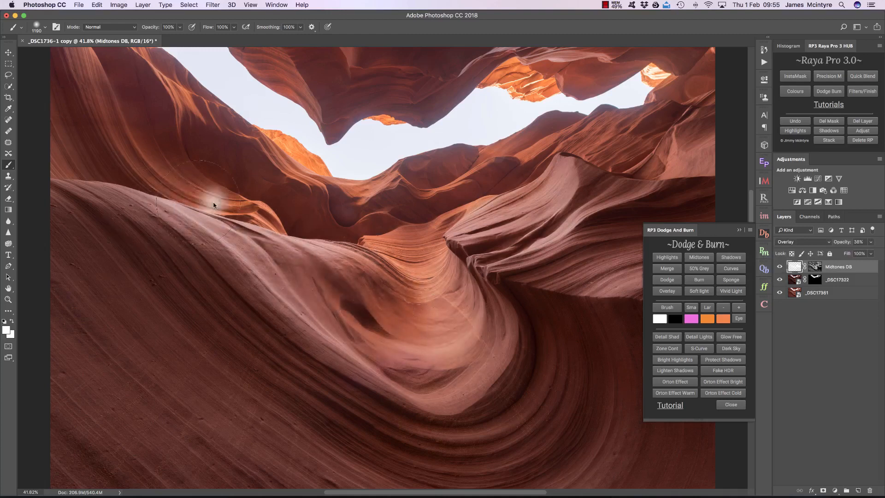
mouse_move(618, 169)
mouse_down()
mouse_move(567, 182)
mouse_move(518, 175)
mouse_move(383, 195)
mouse_move(375, 204)
mouse_move(278, 200)
mouse_up()
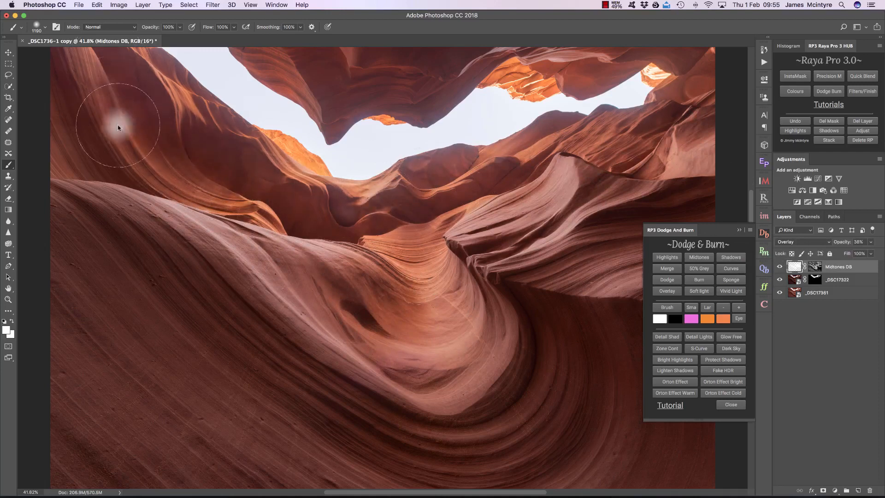
mouse_move(351, 74)
mouse_down()
mouse_move(464, 58)
mouse_move(668, 62)
mouse_move(707, 98)
mouse_move(481, 134)
mouse_up()
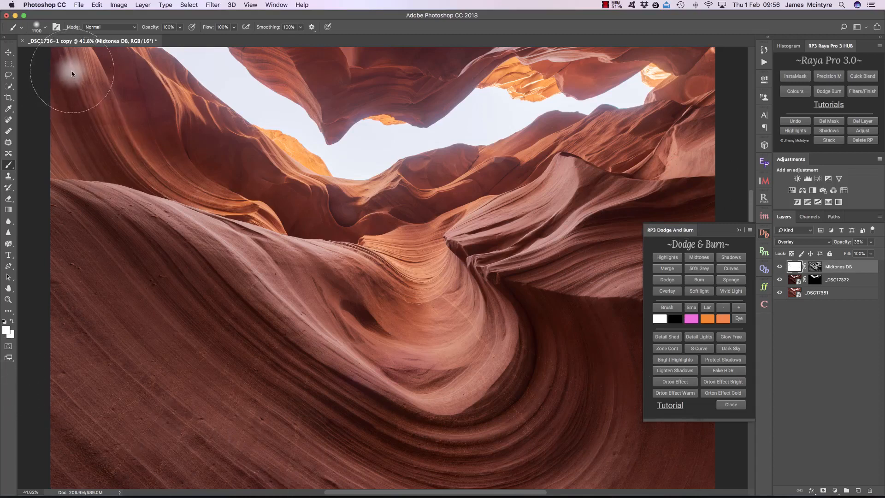
- Compare the canyon with and without the Midtones DB layer to judge the dodging effect
click(780, 266)
click(779, 267)
click(779, 267)
click(780, 266)
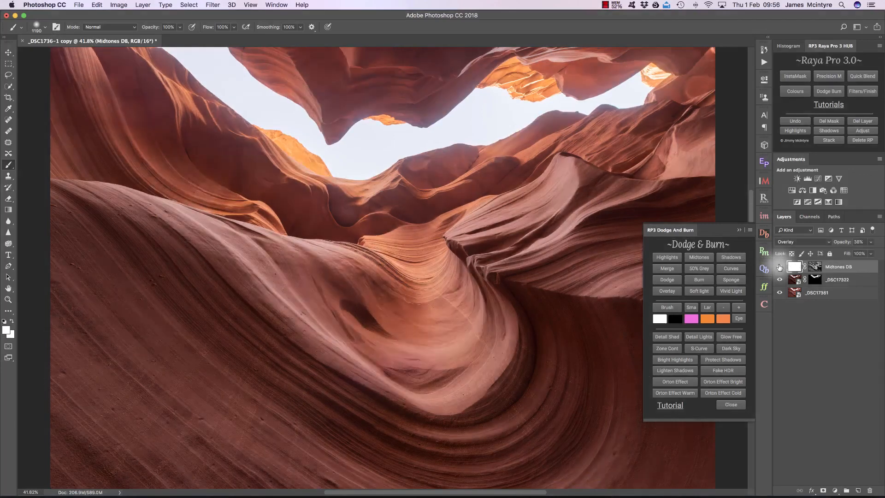
click(779, 267)
click(780, 266)
click(779, 267)
click(779, 266)
click(780, 267)
click(780, 267)
click(780, 266)
click(779, 266)
click(780, 267)
- Create a Raya Pro Shadows dodge-and-burn layer and set its mask's input levels to 174 black and 247 white
click(732, 257)
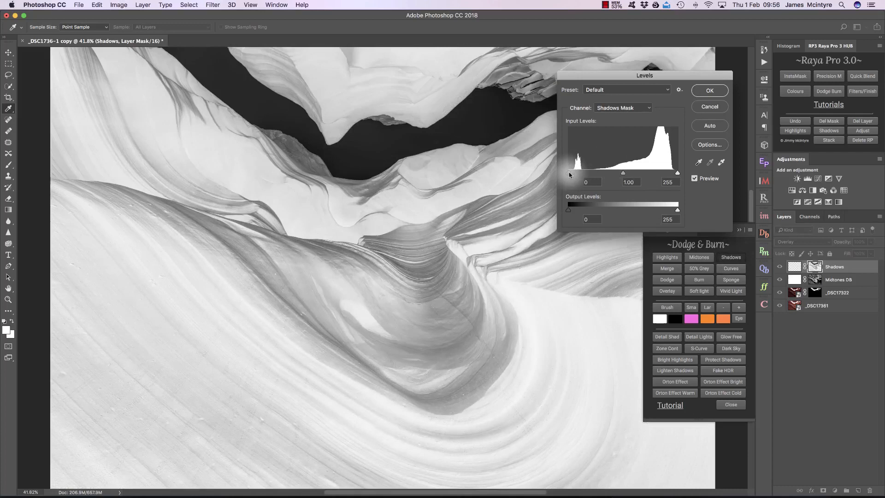
drag(570, 175, 642, 176)
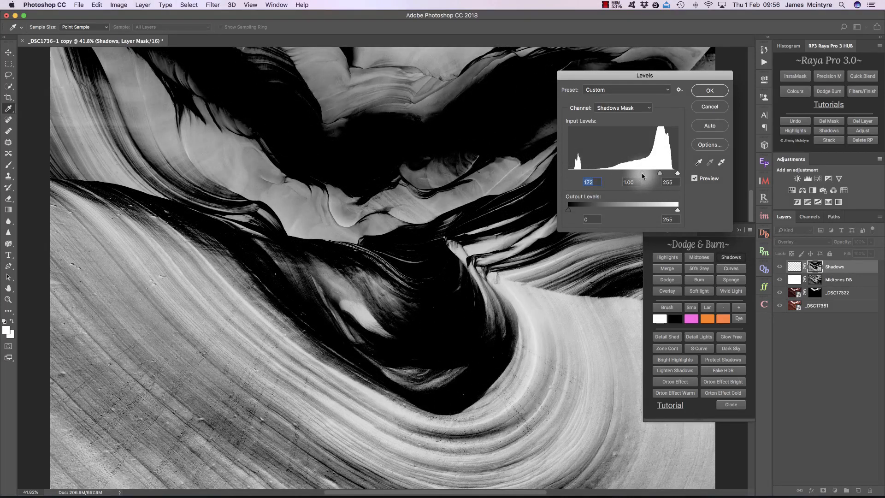
drag(676, 176, 674, 176)
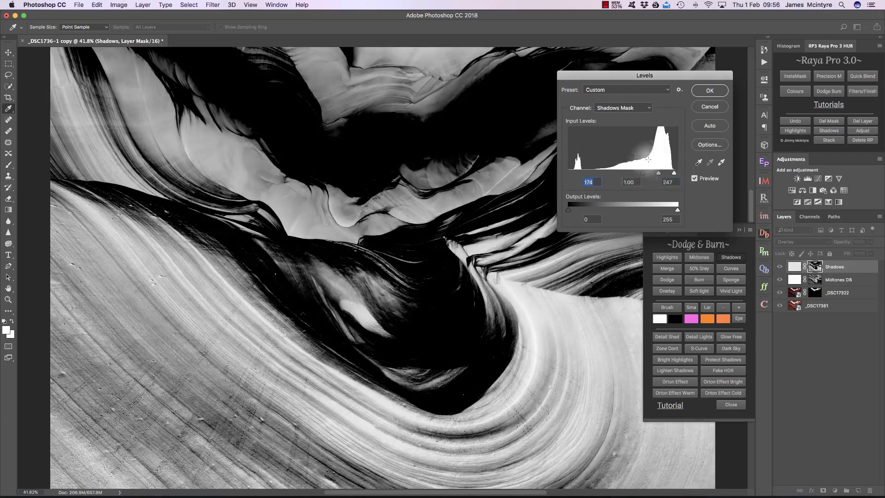
click(703, 92)
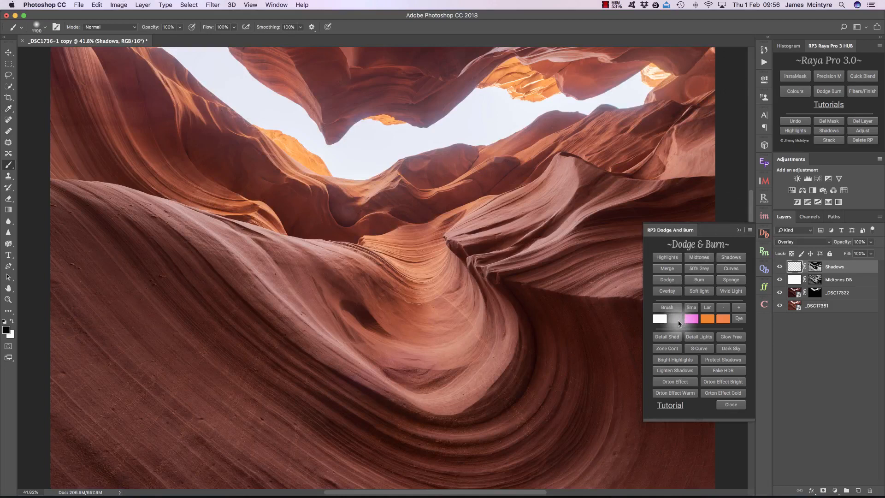
- Burn the dark rock in the lower right and on the left slope with black at 20% brush opacity on the Shadows layer
key(2)
mouse_move(521, 284)
mouse_down()
mouse_move(515, 306)
mouse_move(533, 331)
mouse_move(528, 318)
mouse_move(642, 337)
mouse_move(673, 380)
mouse_move(616, 416)
mouse_move(553, 394)
mouse_move(521, 421)
mouse_move(553, 465)
mouse_move(665, 468)
mouse_up()
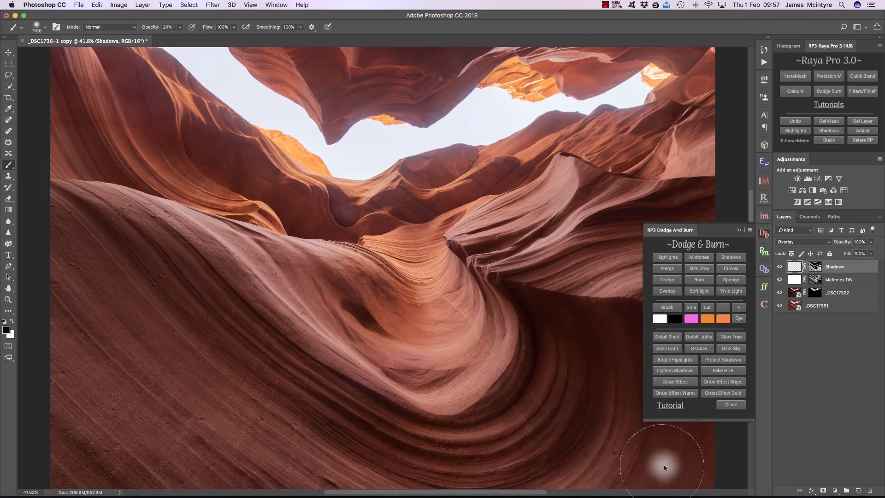
mouse_move(138, 253)
mouse_down()
mouse_move(104, 231)
mouse_move(118, 237)
mouse_move(46, 234)
mouse_move(110, 293)
mouse_move(161, 411)
mouse_up()
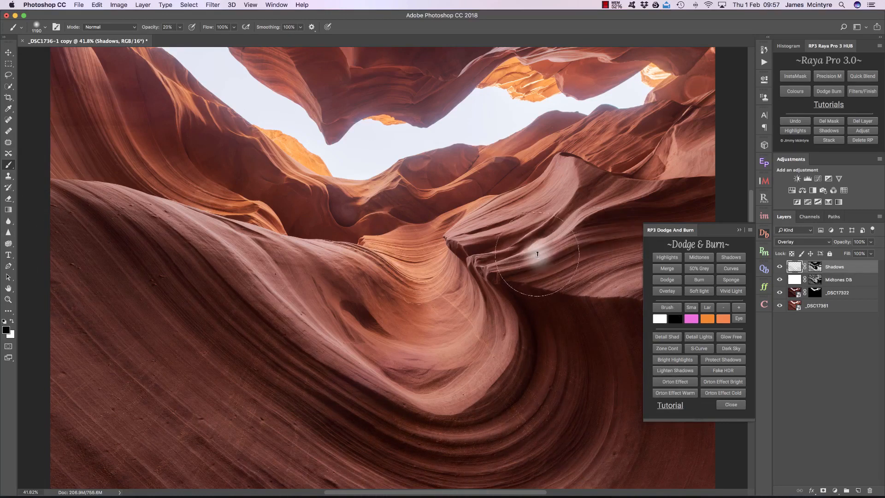
click(739, 230)
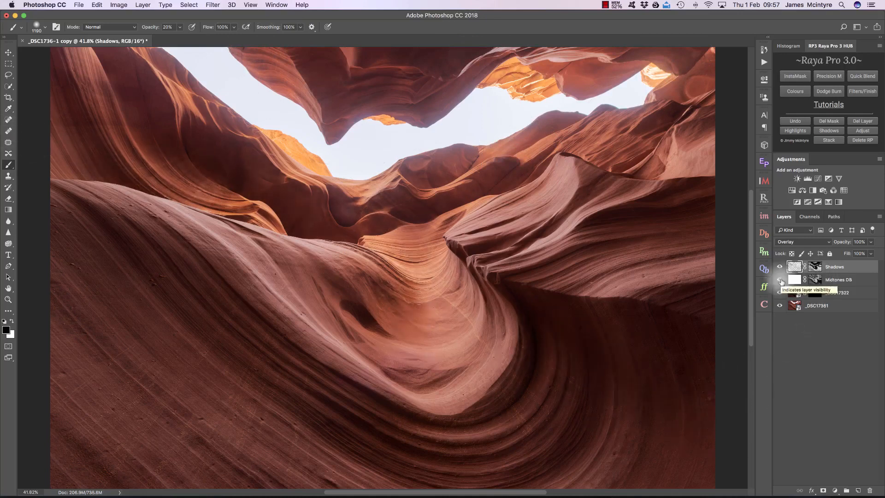
- Group the Shadows and Midtones DB layers and lower the group's opacity to 68%
shift+click(836, 283)
key(super+g)
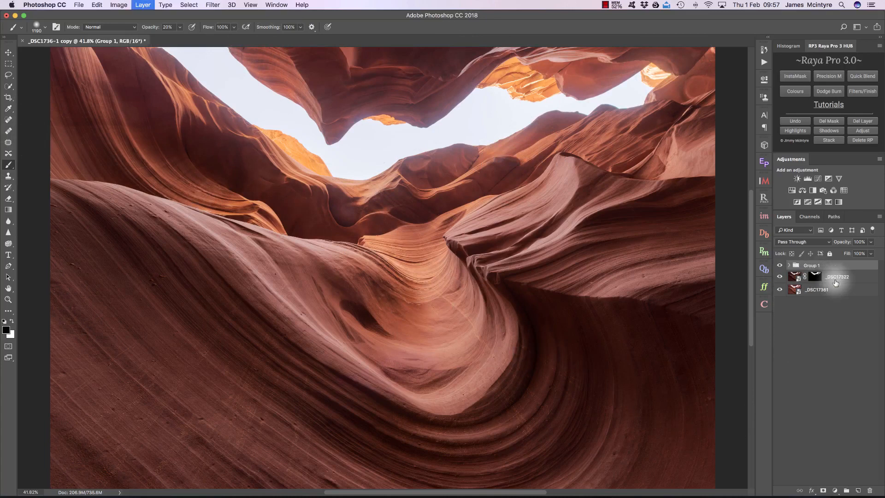
click(779, 266)
click(779, 266)
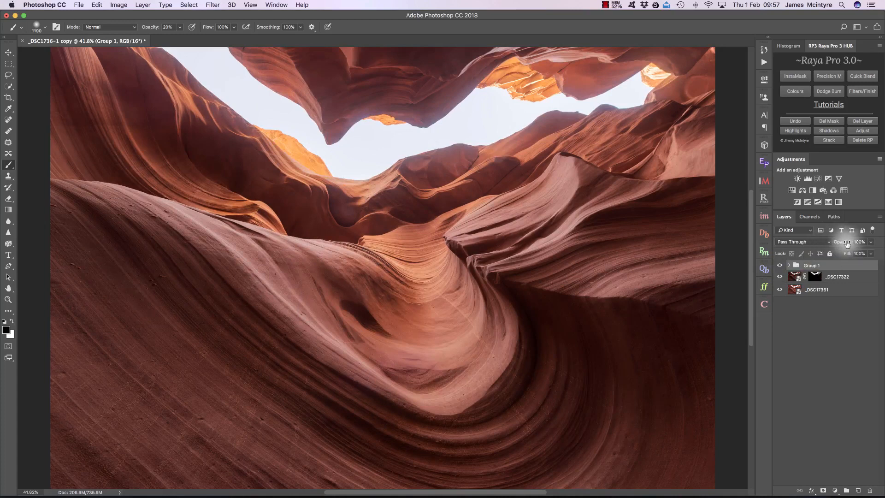
drag(847, 243, 835, 244)
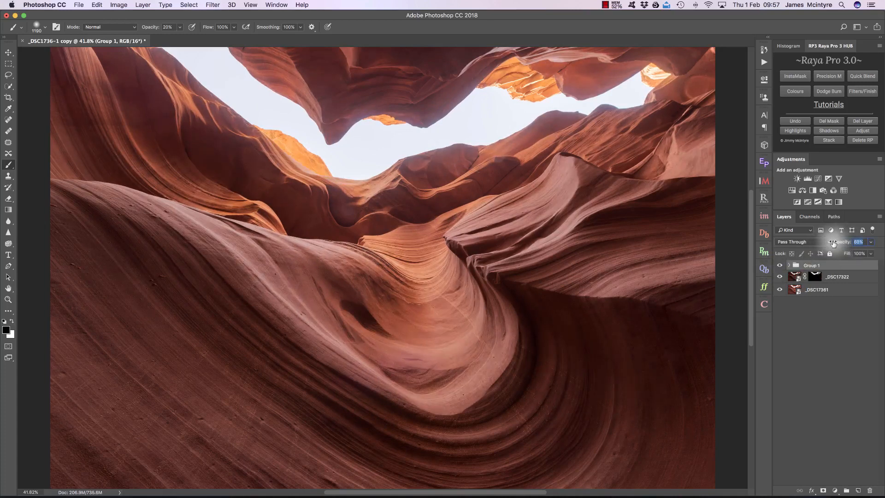
- Compare the image with and without the dodge-and-burn group, and look over the Shadows and Midtones DB layers inside it
click(779, 266)
click(779, 266)
click(779, 266)
click(779, 266)
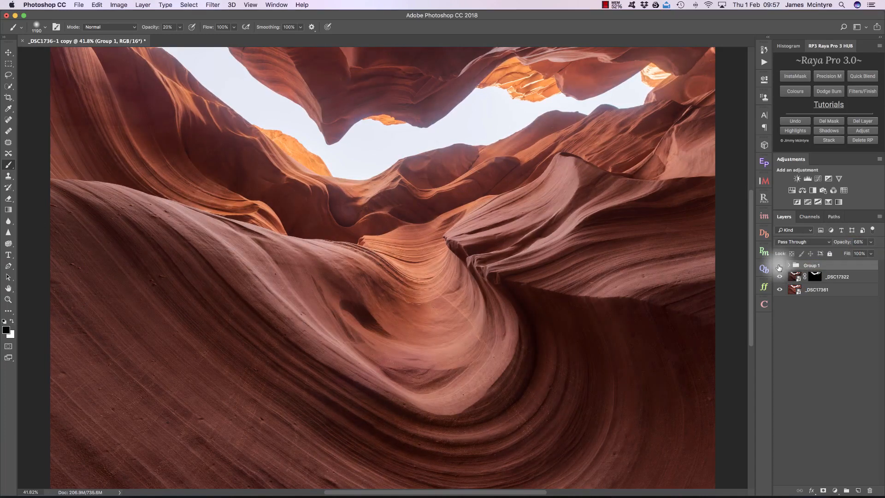
click(779, 267)
click(780, 266)
click(789, 265)
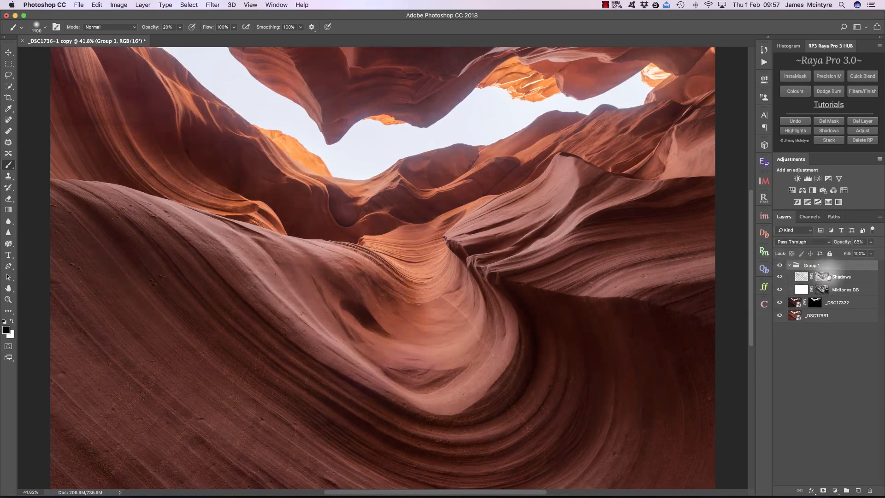
click(840, 277)
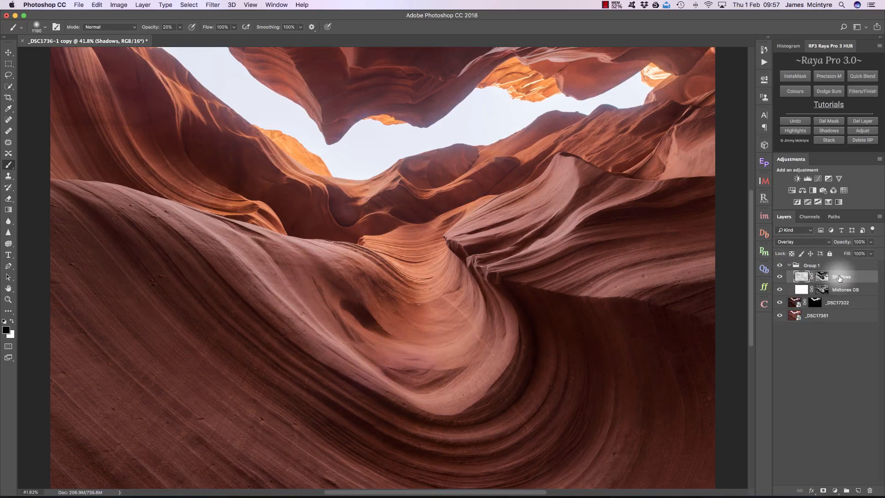
click(789, 265)
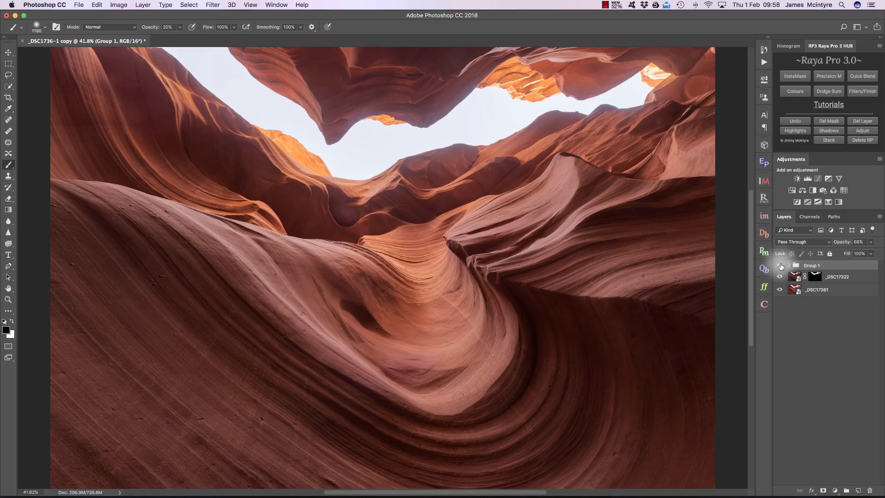
- Review the raw settings of the _DSC17361 and _DSC17322 smart objects without changing them
double_click(799, 294)
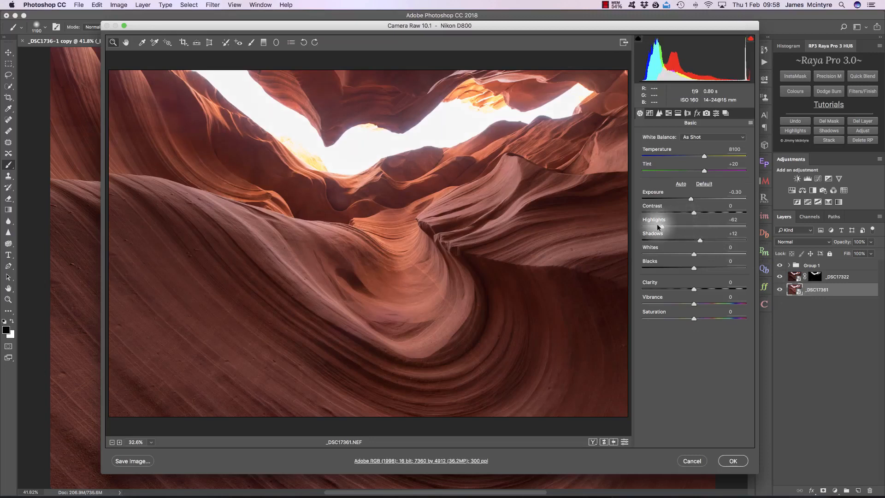
click(697, 461)
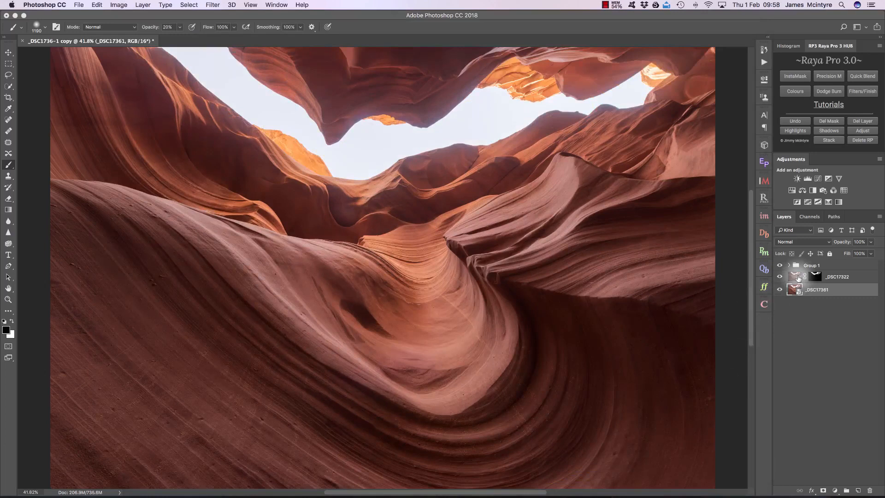
double_click(796, 277)
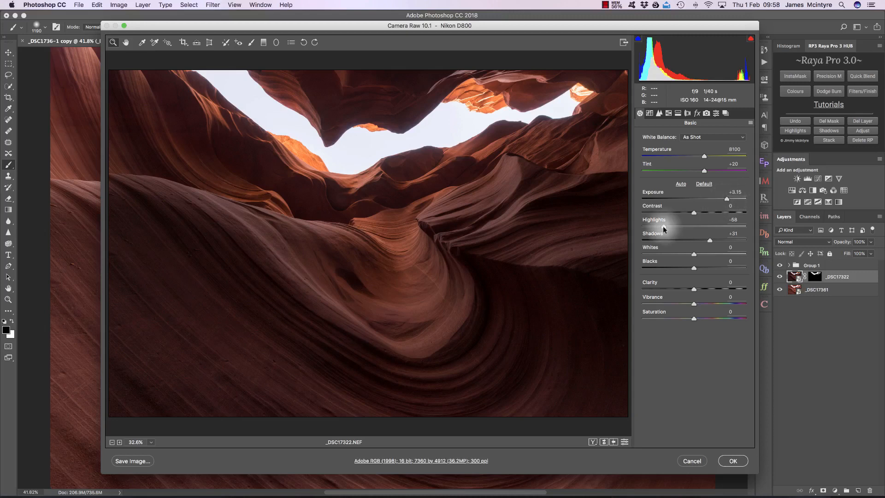
click(693, 461)
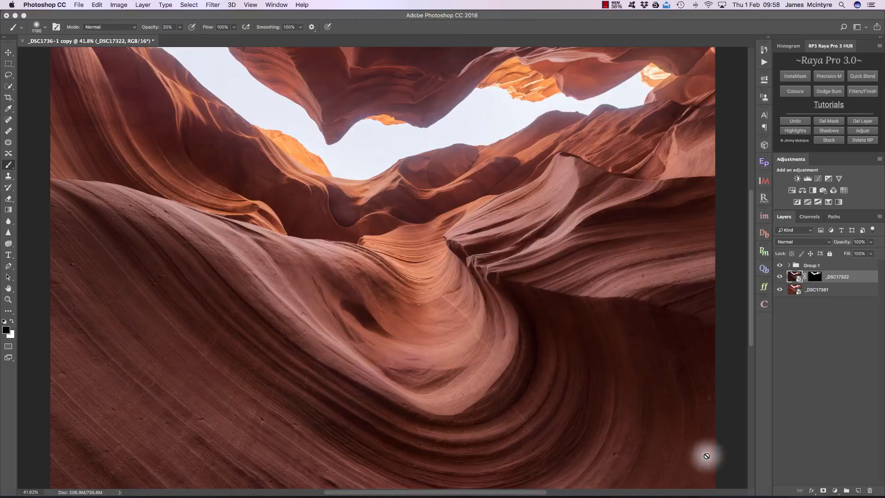
- Compare the blended canyon with and without the masked _DSC17322 exposure
click(780, 276)
click(779, 277)
click(780, 276)
click(779, 277)
click(779, 276)
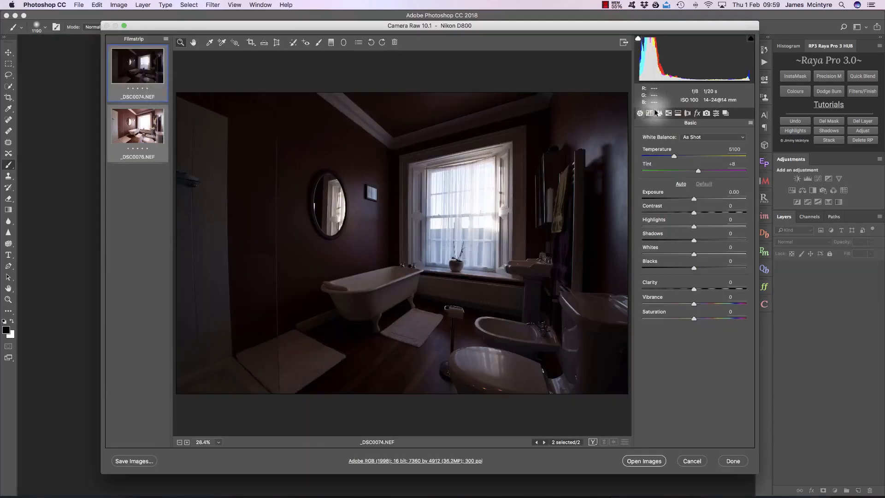
- Enable chromatic aberration removal and lens profile corrections for the two selected bathroom exposures, _DSC0074.NEF and _DSC0076.NEF
click(688, 113)
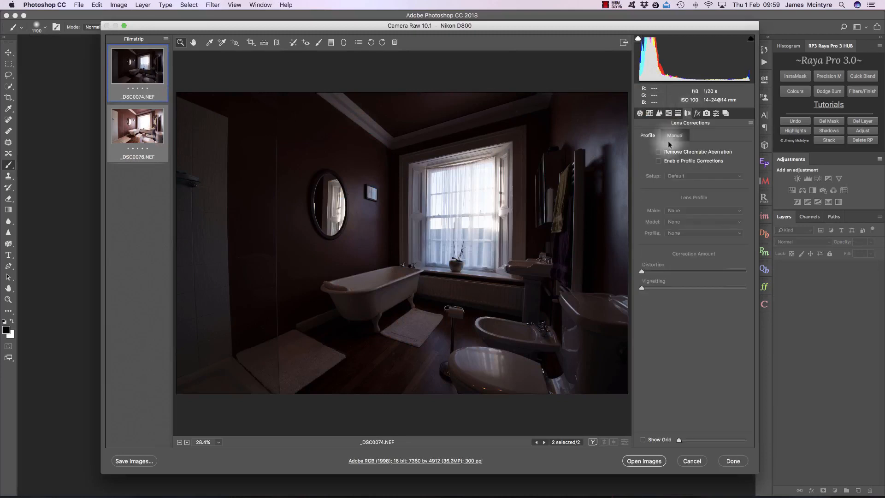
click(659, 152)
click(658, 160)
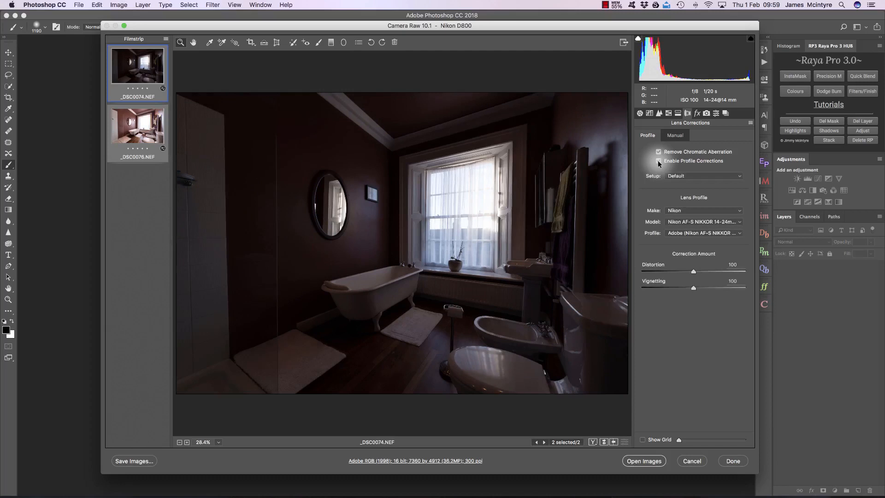
- Compare the dark _DSC0074.NEF and bright _DSC0076.NEF bathroom exposures alongside their basic raw settings
click(640, 113)
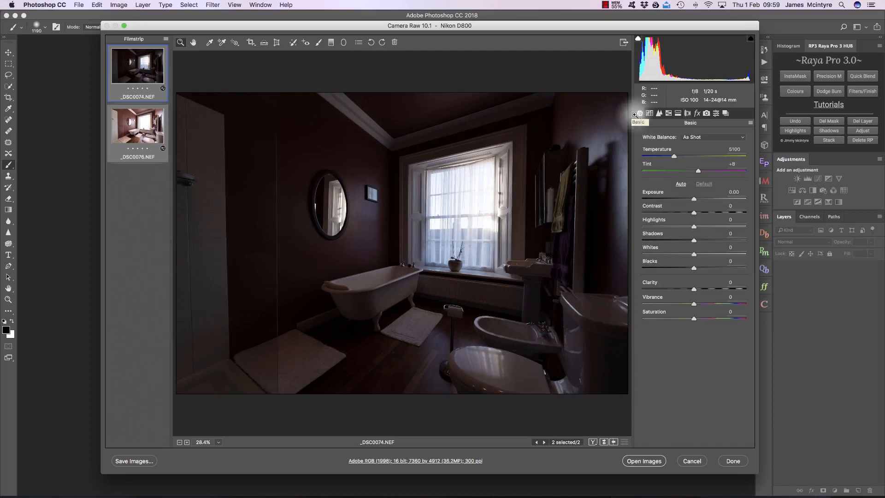
click(147, 128)
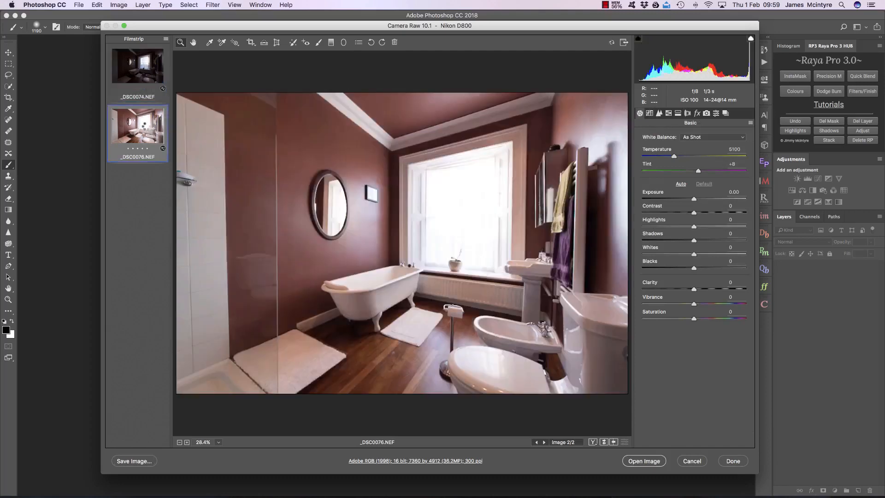
click(137, 66)
click(139, 127)
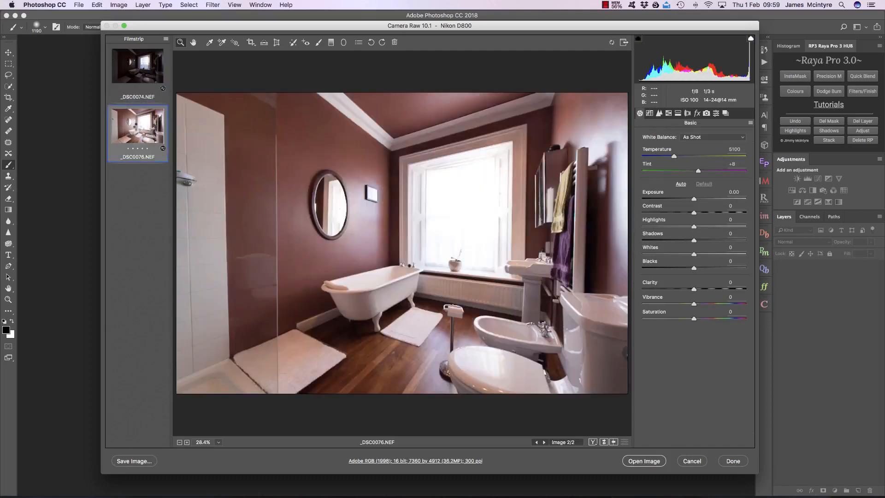
click(139, 69)
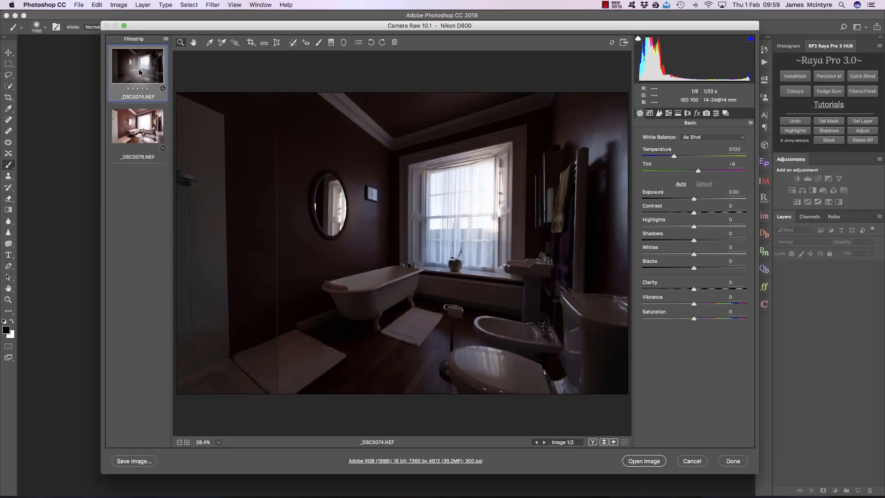
- Open both bathroom raw exposures and stack them as layers in a single document
shift+click(133, 122)
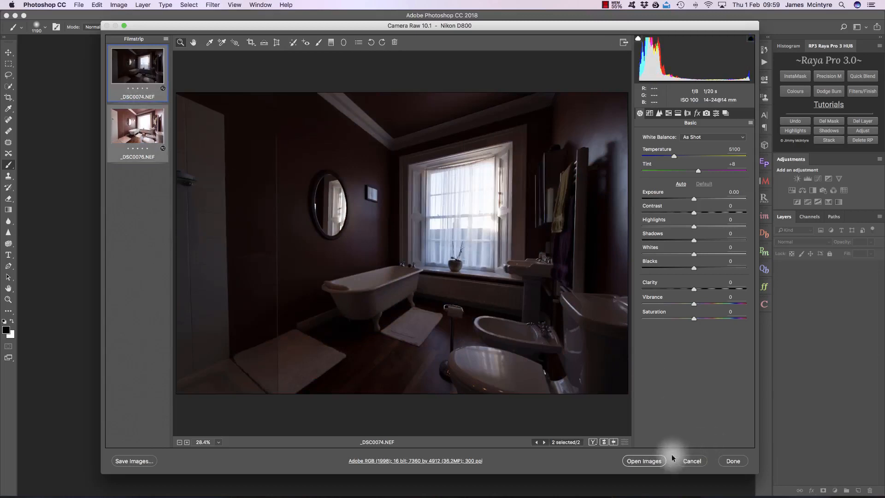
click(641, 461)
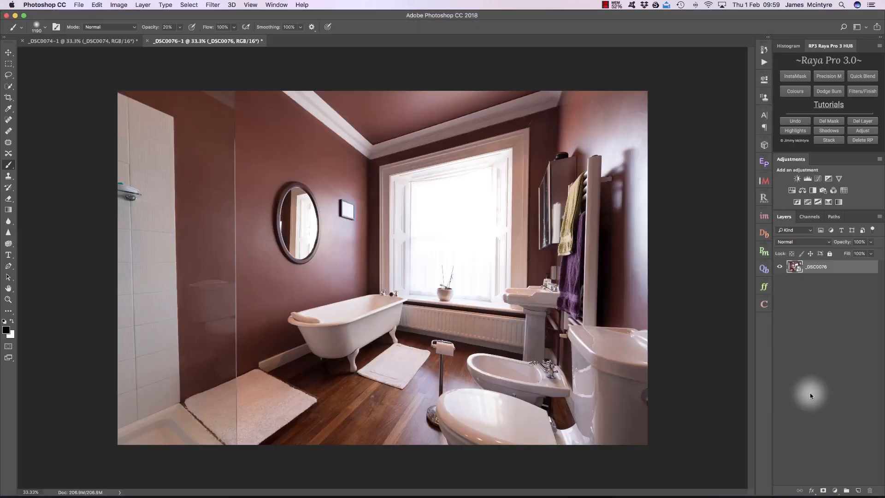
click(827, 140)
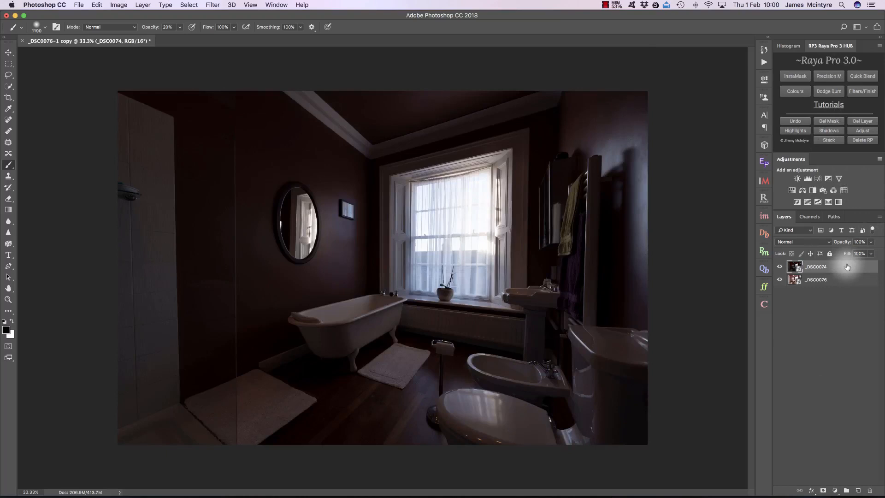
- Hide the dark _DSC0074 layer, keeping it as the active layer above the bright _DSC0076 exposure
click(839, 280)
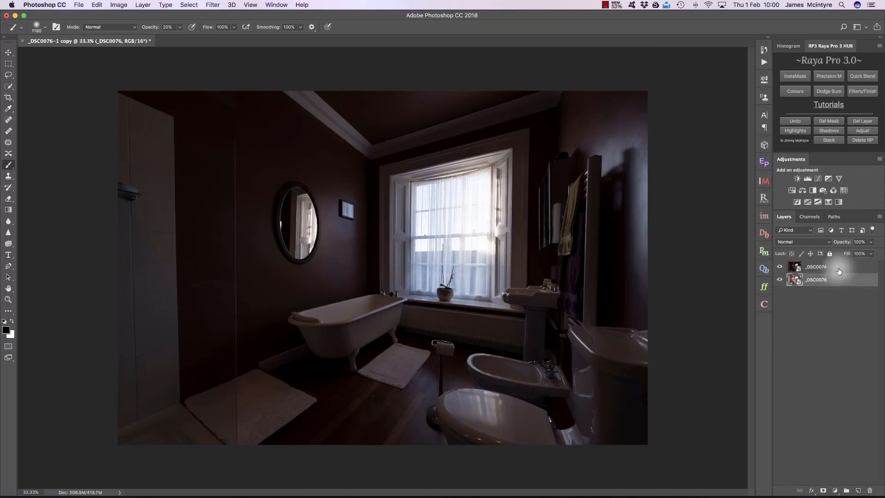
click(839, 269)
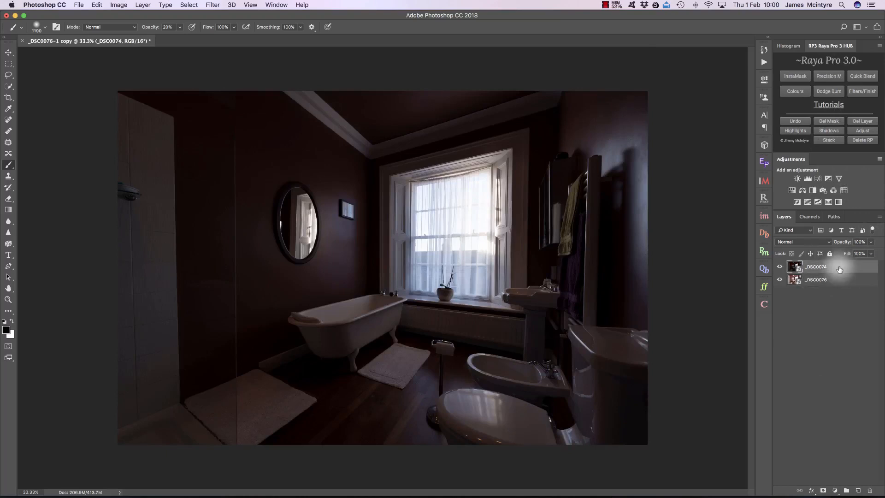
click(780, 268)
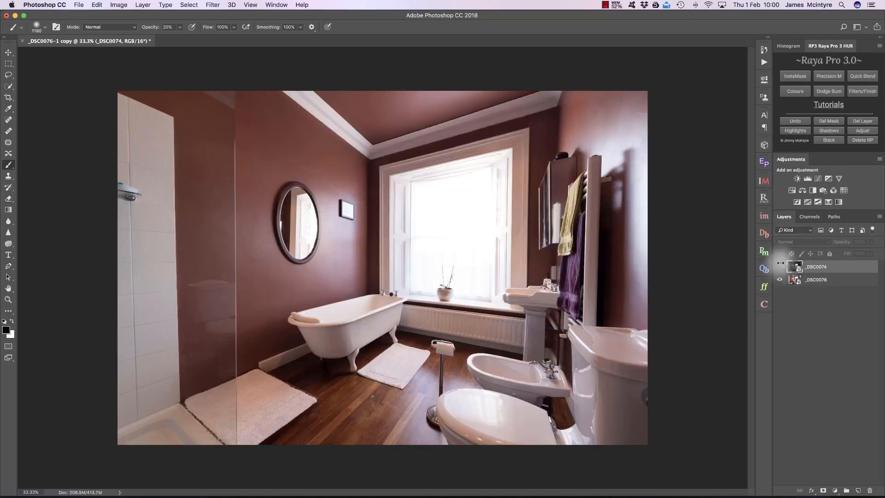
- Generate a Brights 2 luminosity mask with InstaMask, check it around the window, and refine it with midtones at 55 and highlights at 238
click(763, 216)
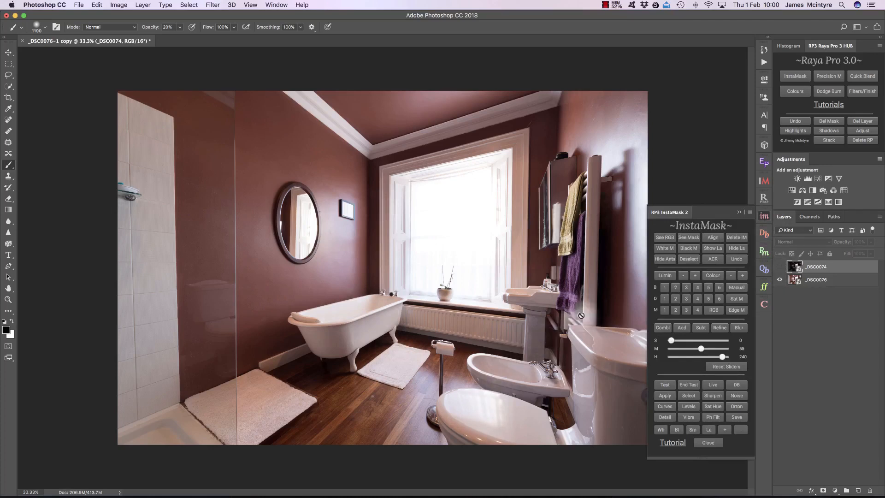
click(665, 287)
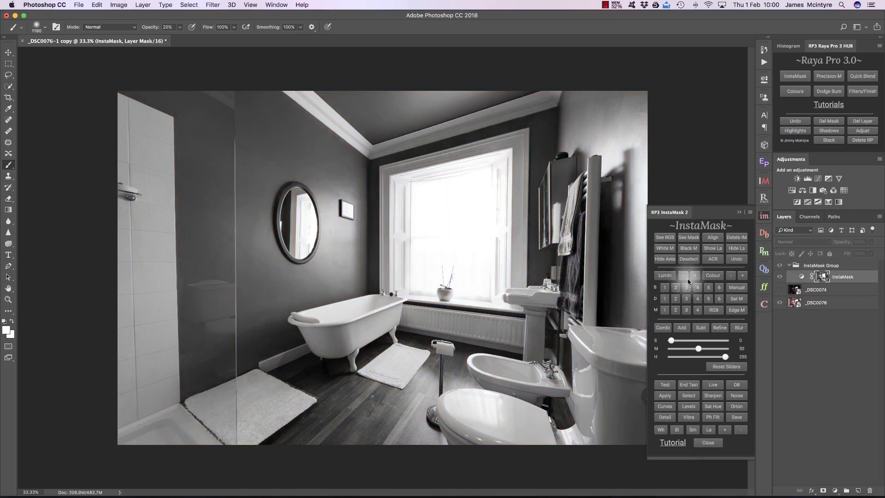
click(676, 288)
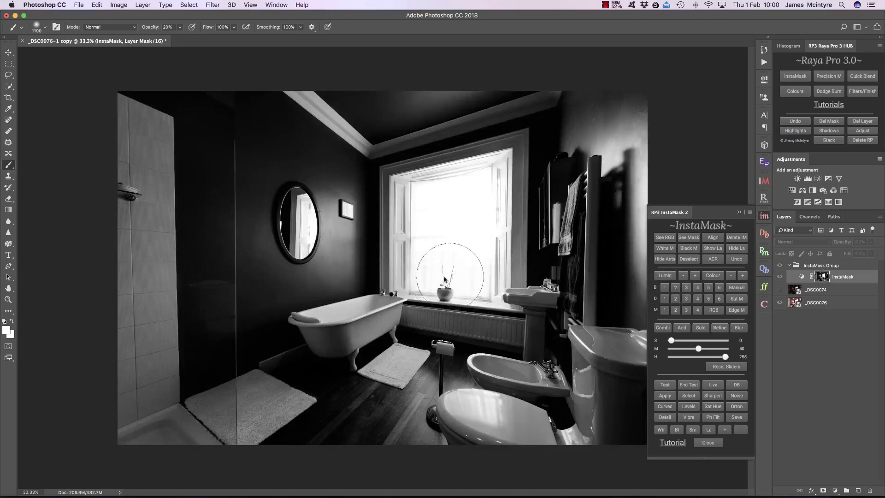
key(z)
drag(449, 273, 498, 276)
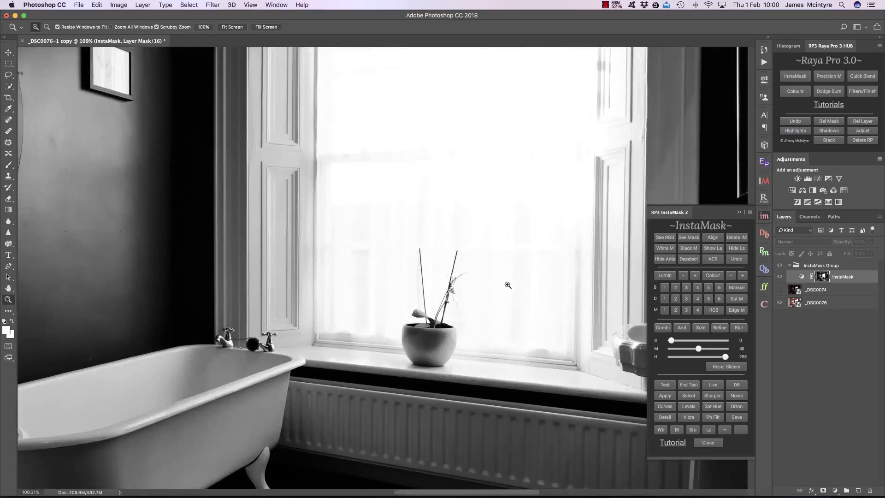
click(232, 27)
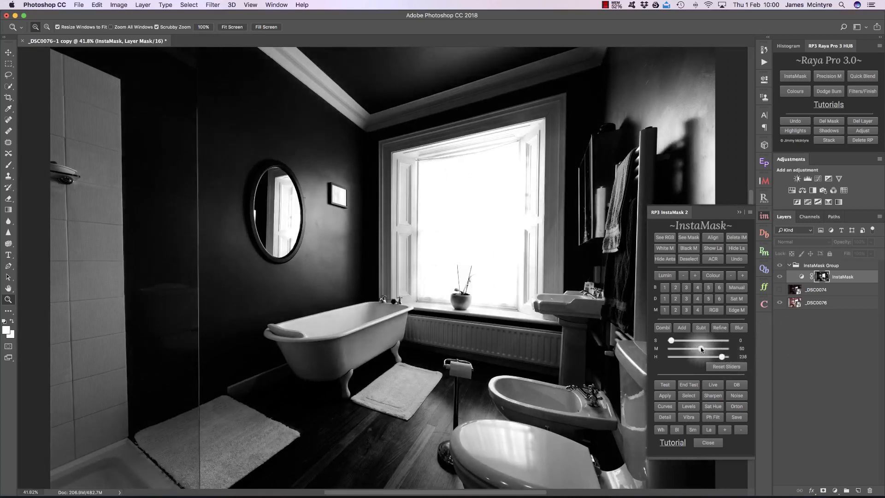
drag(701, 349, 702, 350)
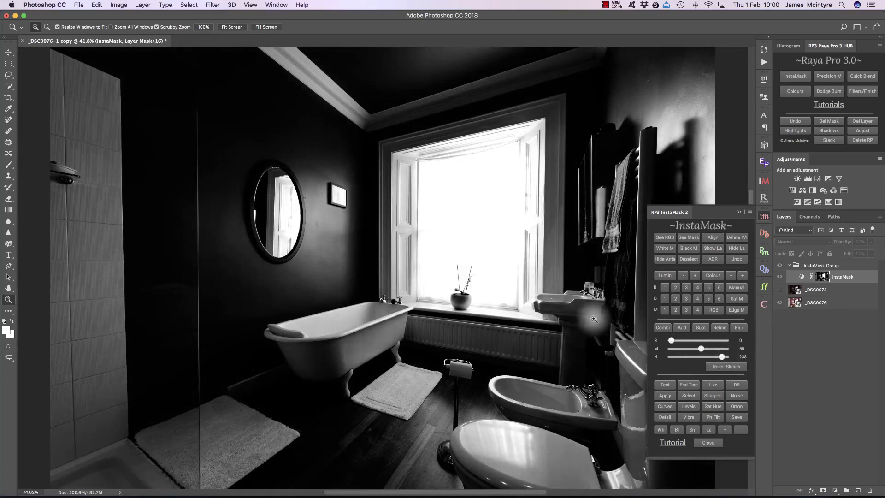
- Load the refined luminosity mask as a selection with its marching ants hidden, and add a black mask to the _DSC0074 layer
click(690, 395)
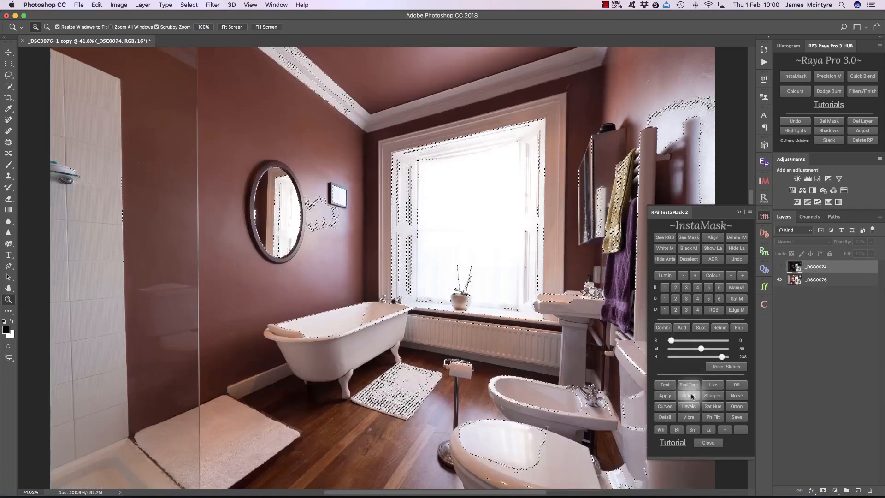
click(663, 260)
click(689, 248)
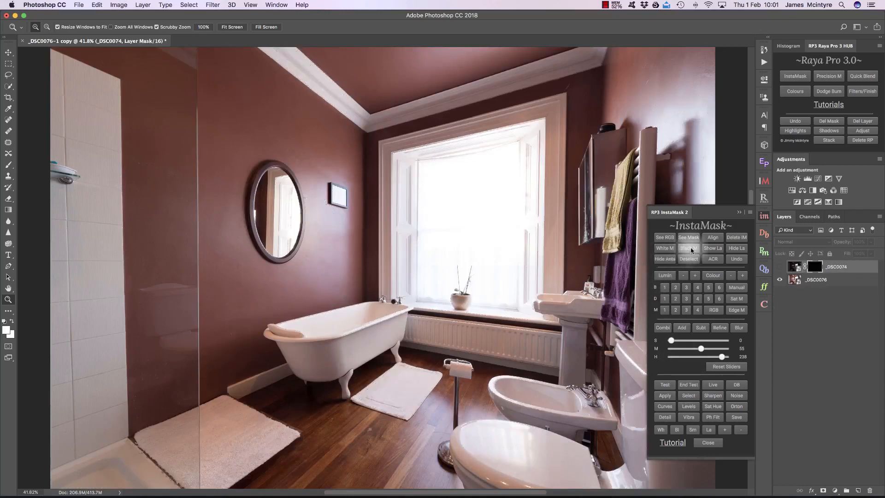
- Show the _DSC0074 layer, paint white over the window on its layer mask, and clear the selection
click(709, 250)
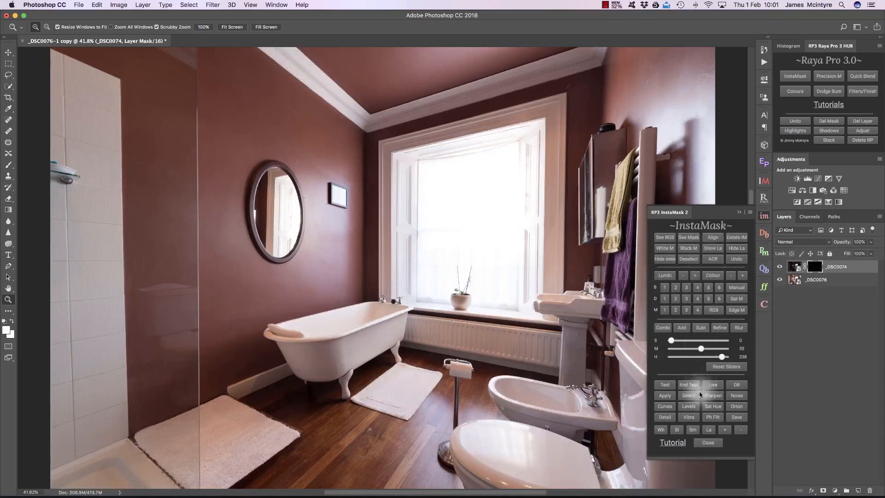
click(664, 433)
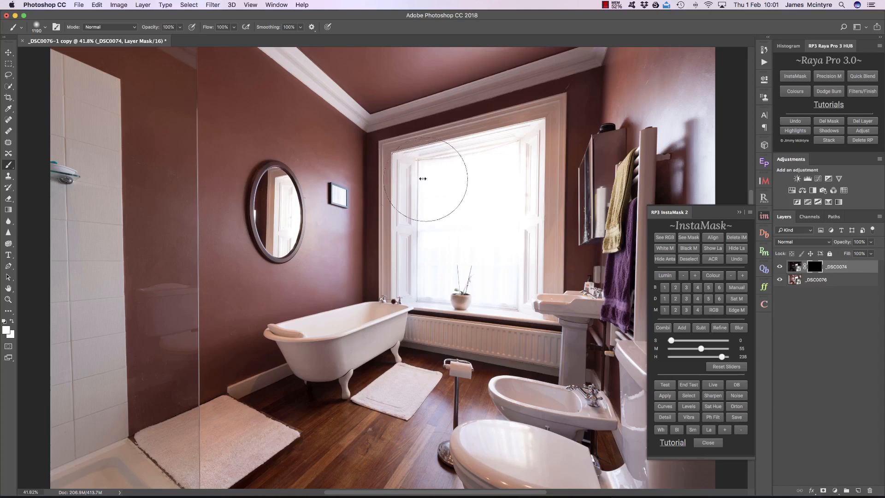
mouse_move(405, 175)
mouse_down()
mouse_move(503, 165)
mouse_move(525, 145)
mouse_move(505, 280)
mouse_move(419, 270)
mouse_move(432, 209)
mouse_move(459, 197)
mouse_move(500, 204)
mouse_move(487, 240)
mouse_move(495, 242)
mouse_move(486, 235)
mouse_move(522, 293)
mouse_move(488, 276)
mouse_move(410, 265)
mouse_move(414, 172)
mouse_move(506, 170)
mouse_move(529, 163)
mouse_move(533, 149)
mouse_move(506, 267)
mouse_move(442, 259)
mouse_move(432, 194)
mouse_move(534, 151)
mouse_move(534, 140)
mouse_move(519, 159)
mouse_move(502, 229)
mouse_up()
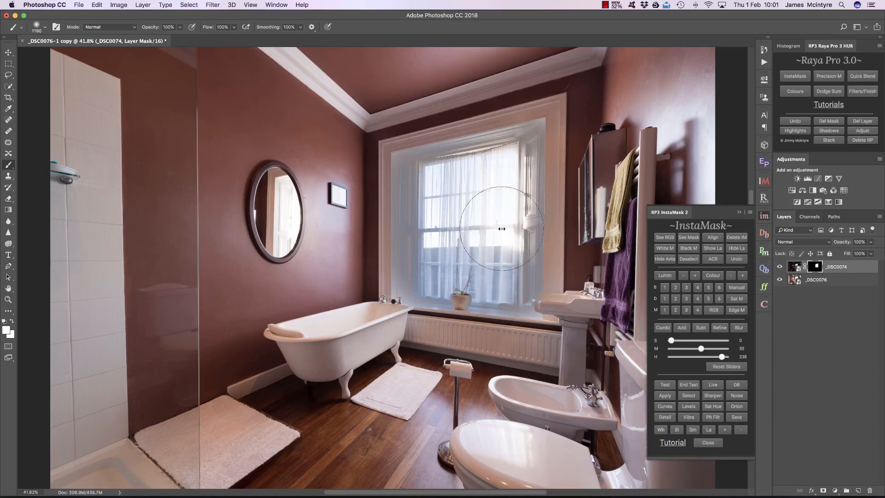
click(689, 260)
click(739, 213)
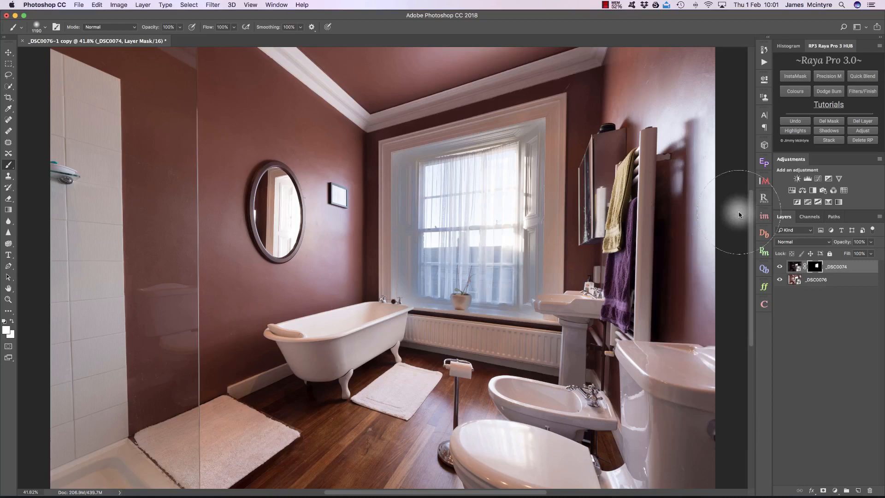
- Inspect the window blend up close, comparing it with the _DSC0074 mask disabled and that layer hidden, and restore both
key(z)
drag(484, 258, 516, 264)
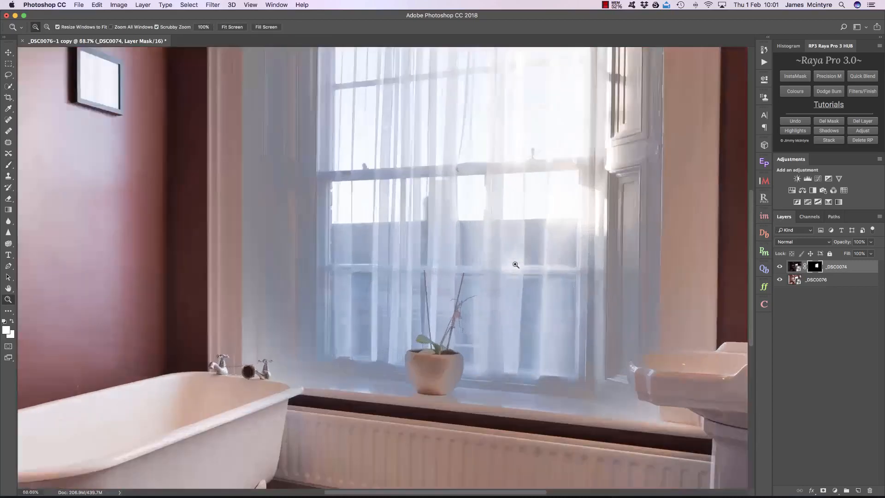
click(232, 27)
right_click(815, 267)
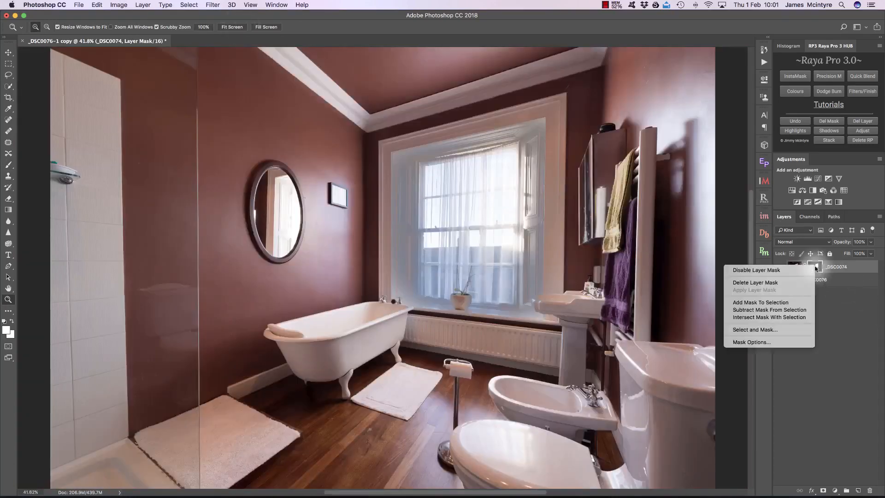
click(794, 270)
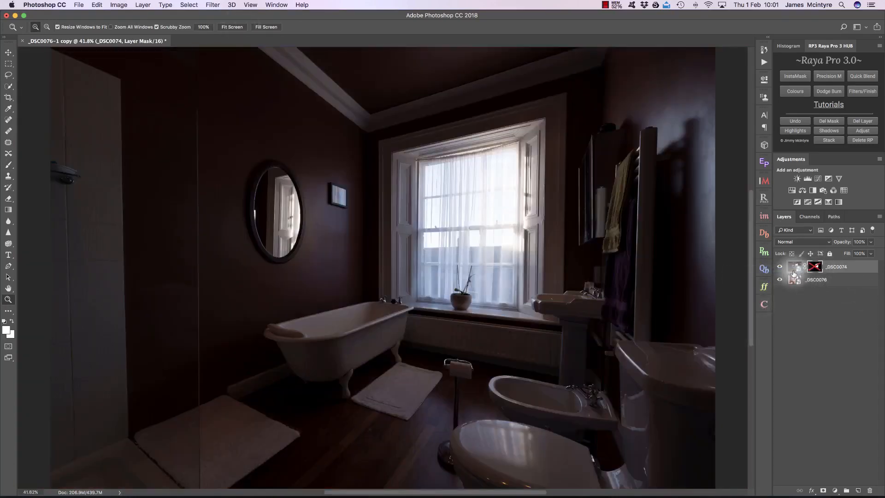
drag(408, 238, 420, 244)
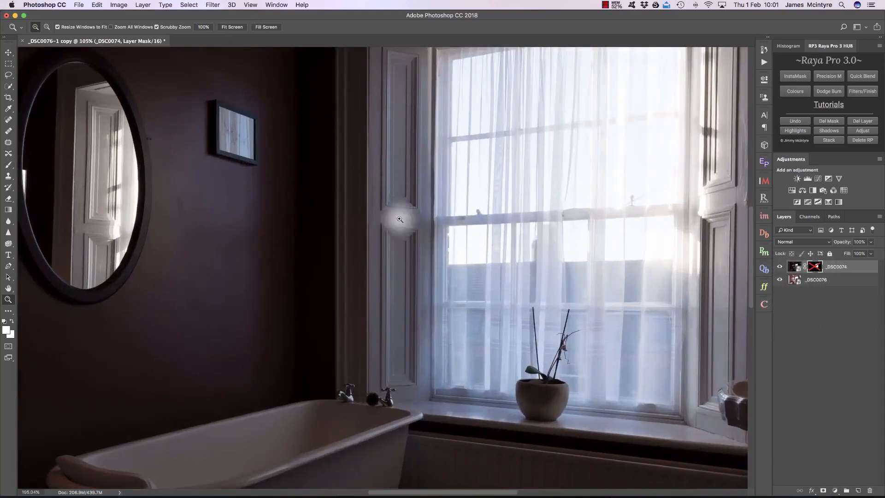
click(780, 268)
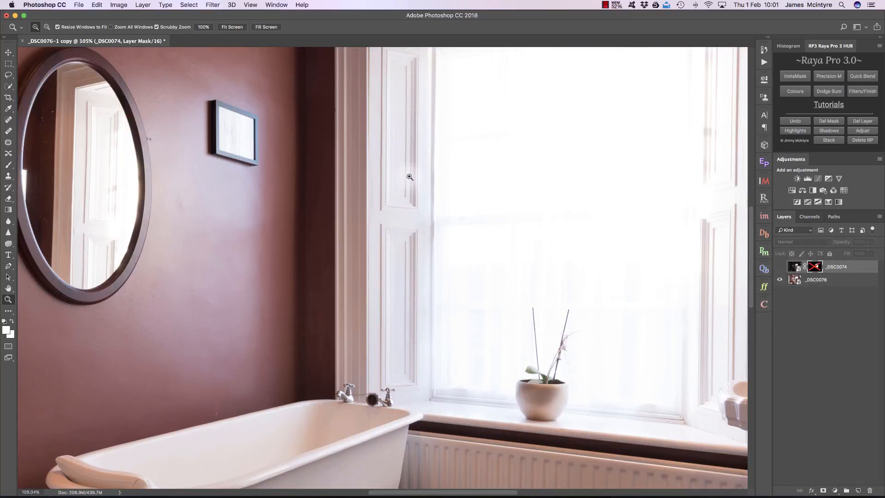
key(super+0)
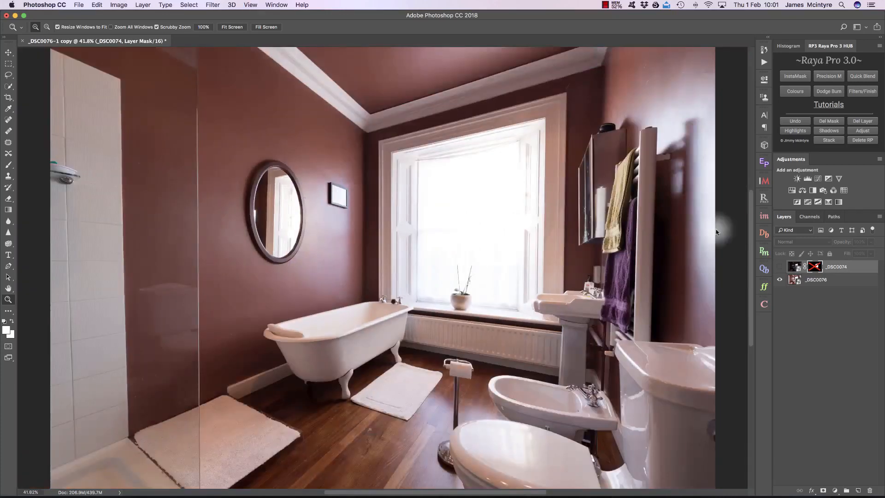
click(780, 267)
shift+click(815, 266)
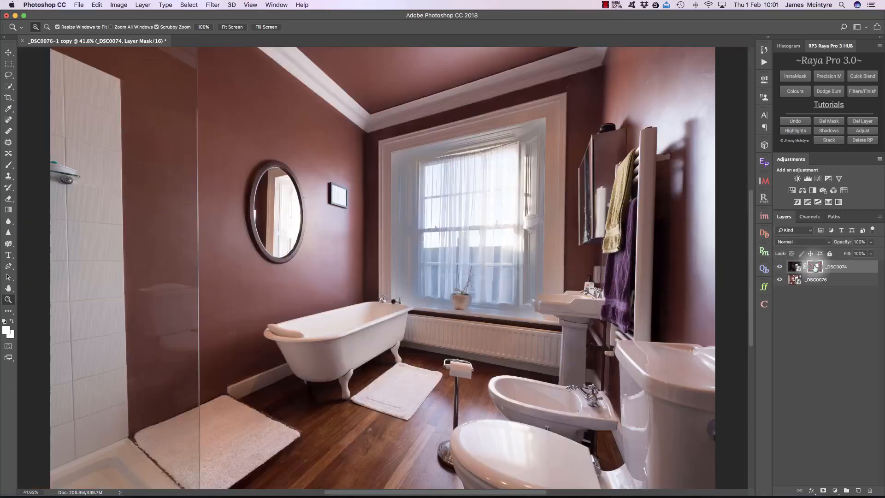
- Adjust the _DSC0074 layer in Camera Raw with Exposure +1.90, Highlights -61 and Shadows +40
click(764, 217)
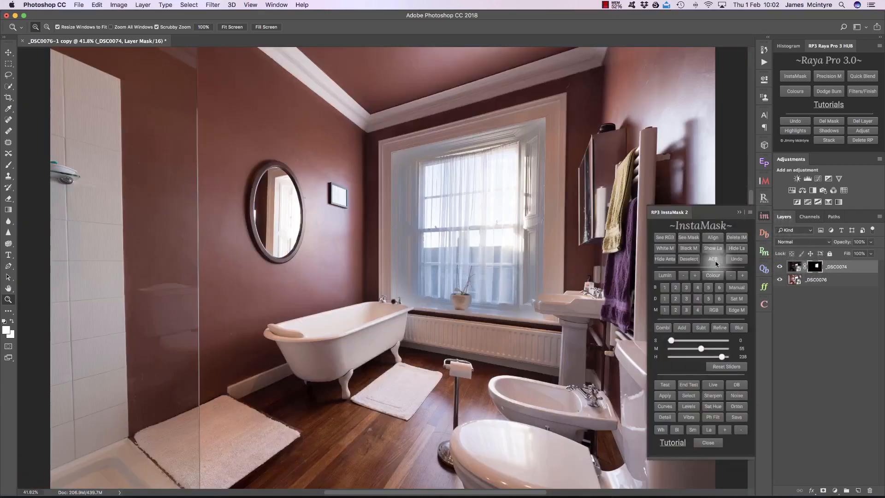
click(715, 259)
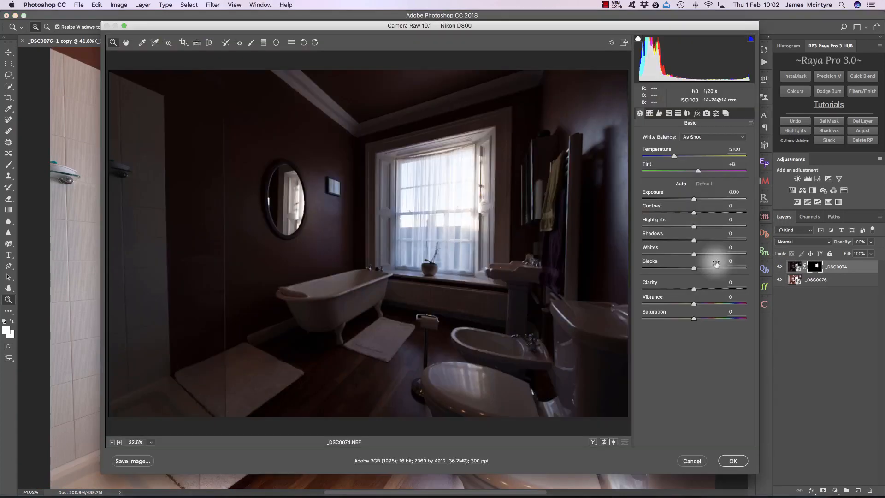
click(710, 199)
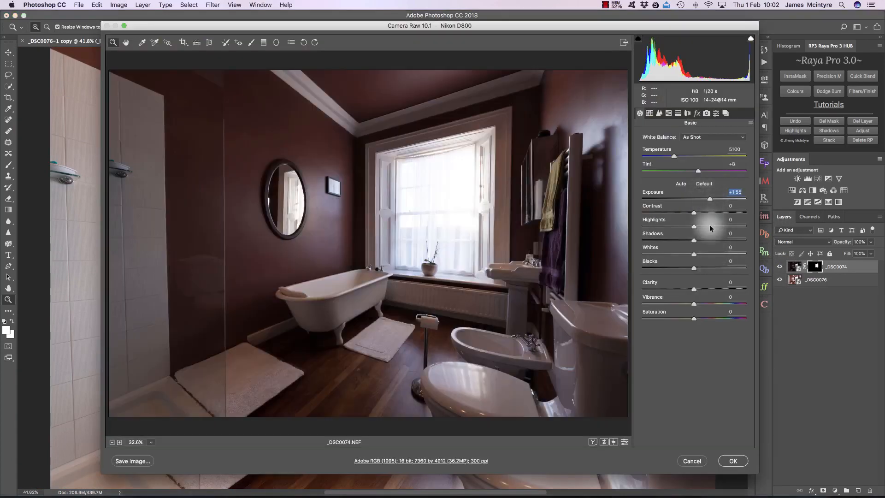
click(713, 240)
drag(694, 226, 670, 225)
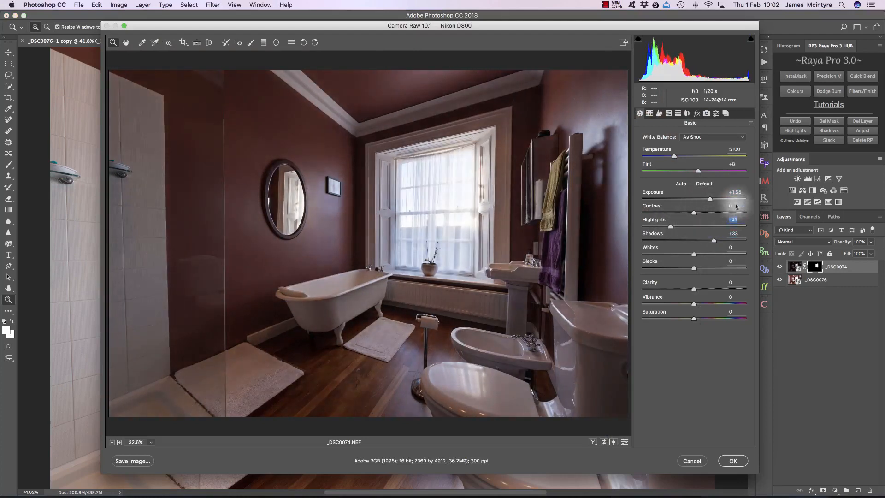
click(714, 199)
click(715, 240)
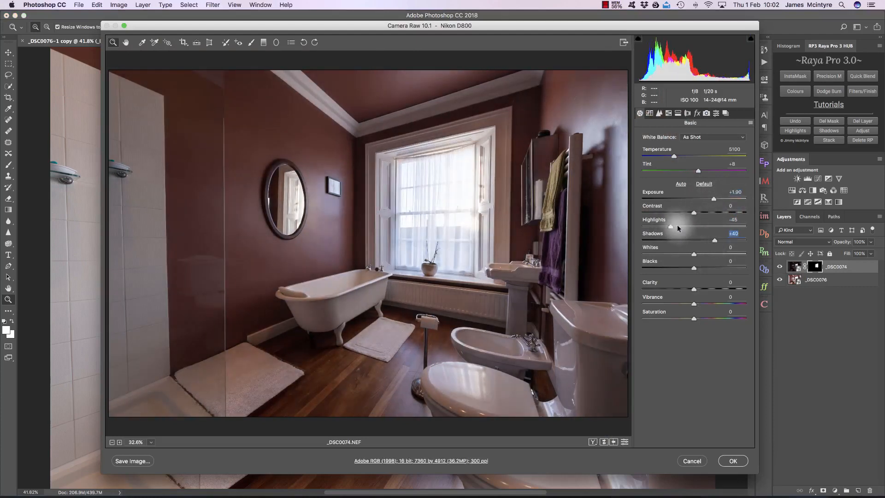
drag(669, 224, 661, 227)
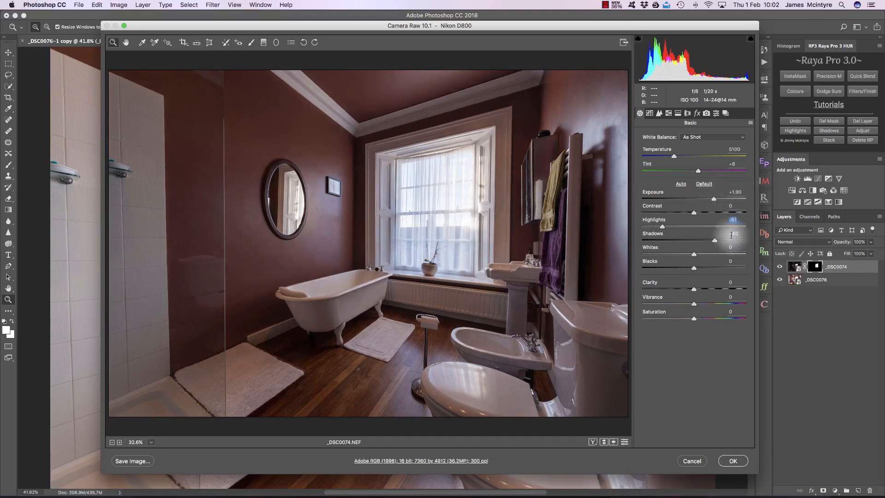
click(733, 461)
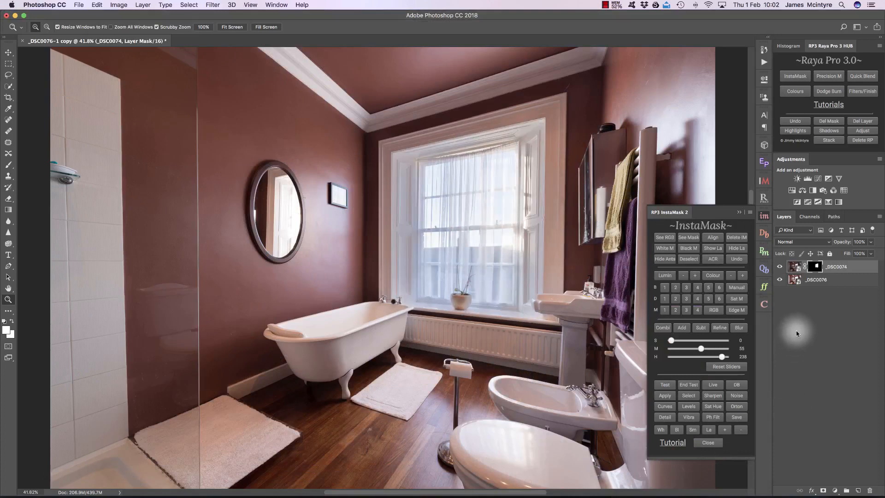
- Set Highlights to -97 in Camera Raw for the _DSC0076 base layer
key(super+2)
click(800, 283)
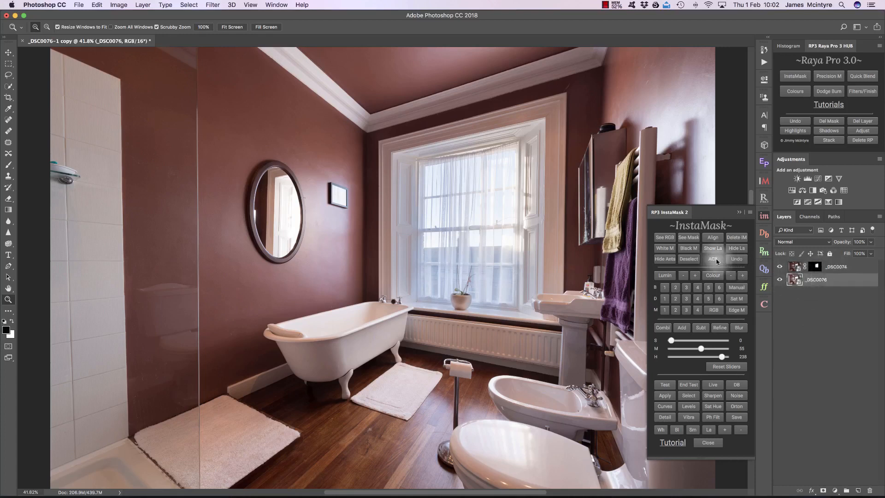
click(716, 261)
drag(694, 226, 643, 226)
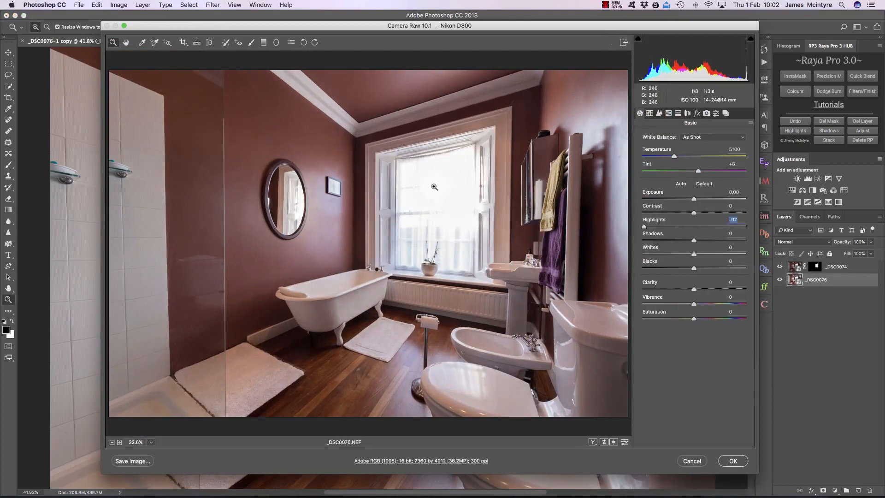
click(737, 461)
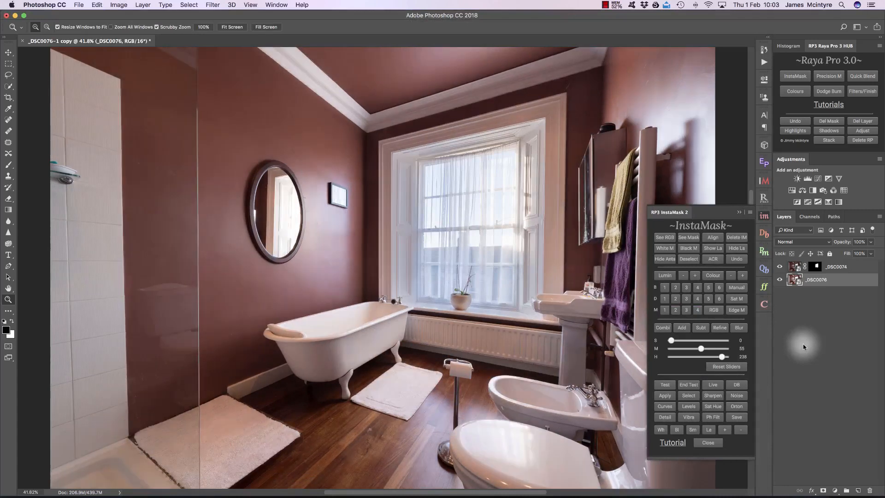
- Compare the window shutters, curtain and sill up close before and after the highlight adjustment on _DSC0076
drag(425, 219, 457, 231)
click(457, 231)
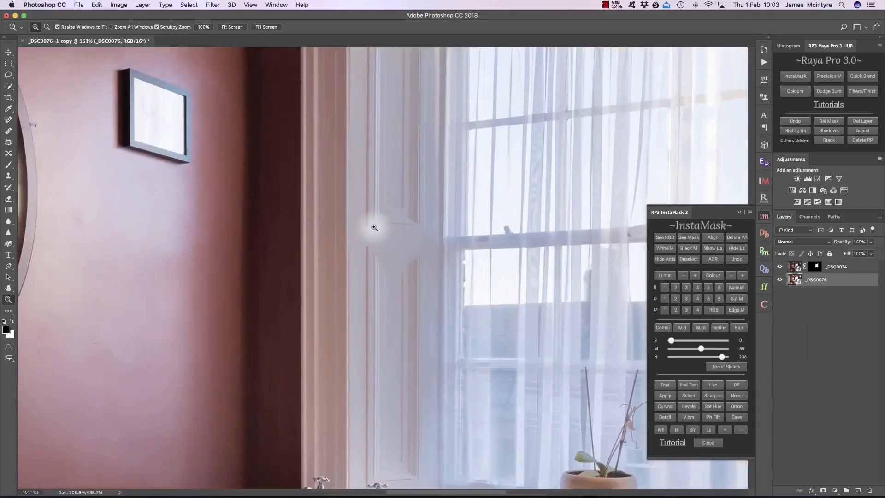
key(super+z)
key(super+z)
key(super+z)
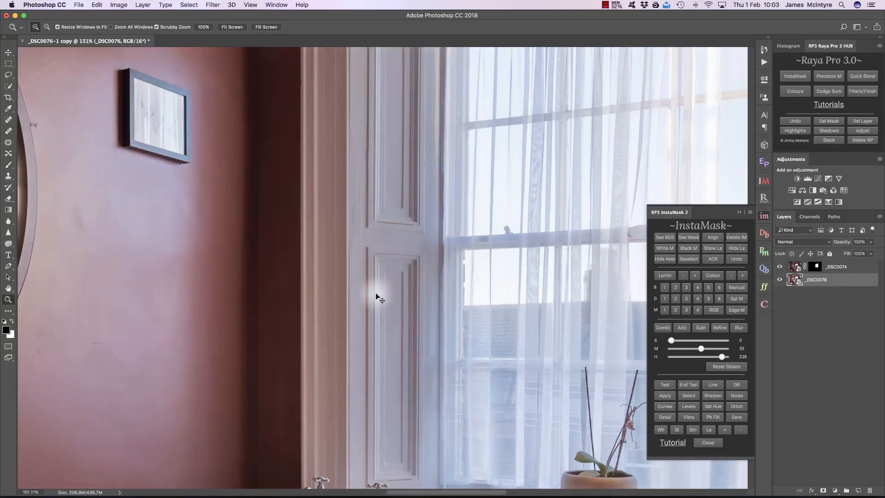
key(super+z)
key(super+z)
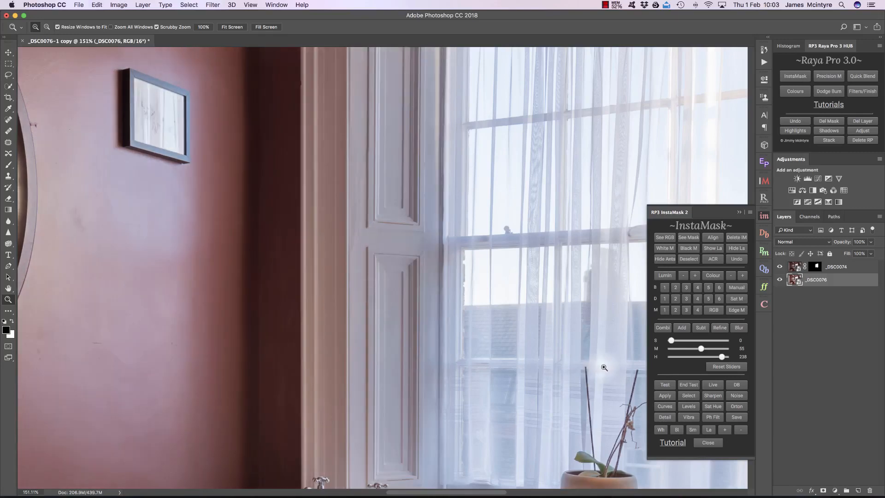
scroll(603, 368, down, 3)
scroll(605, 368, right, 3)
key(super+z)
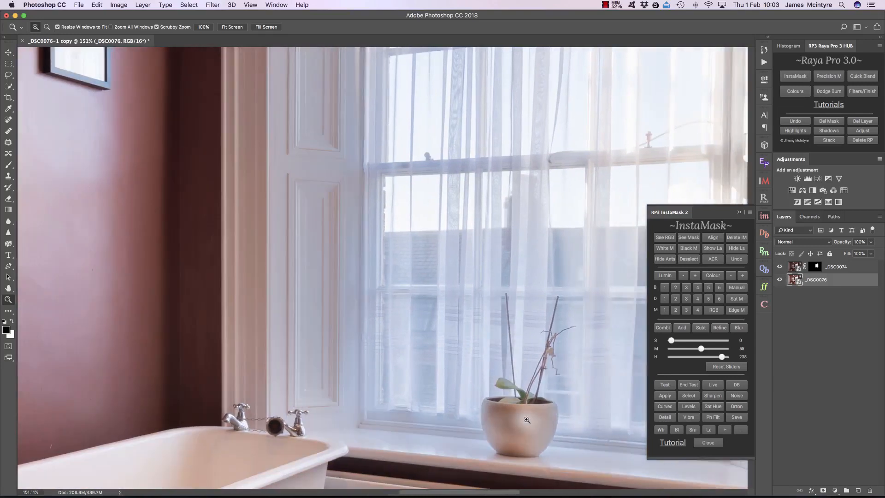
key(super+z)
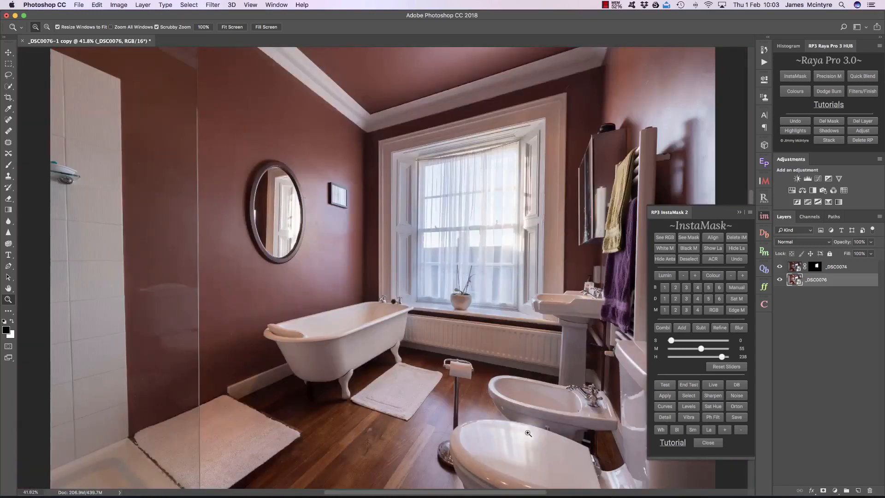
- Try the _DSC0074 layer at 78% opacity, toggle its visibility to compare, and restore its opacity to 100%
click(843, 268)
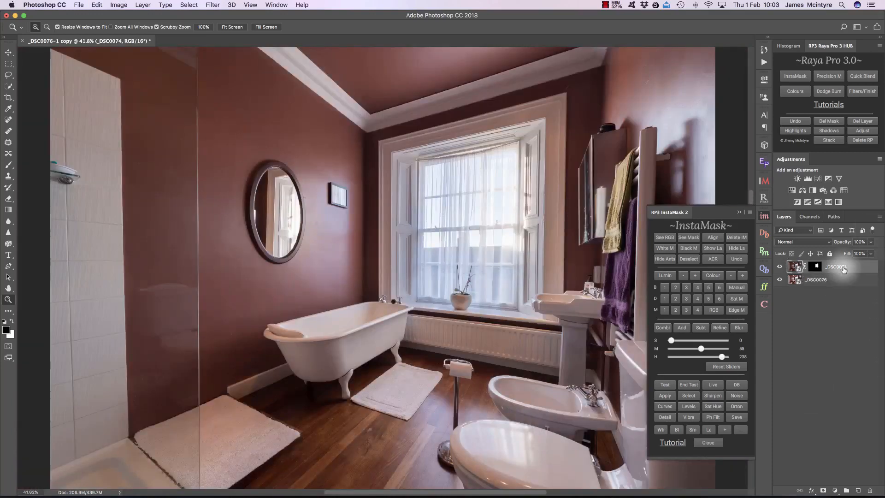
click(738, 210)
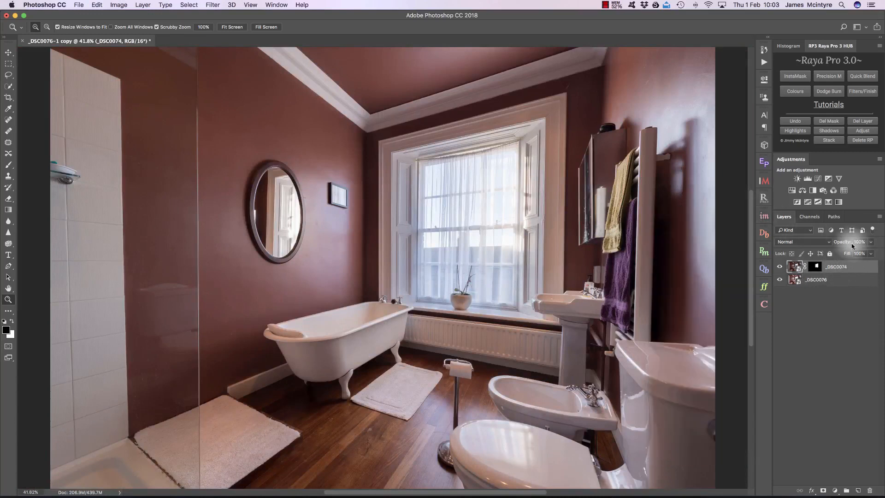
mouse_move(844, 243)
mouse_down()
mouse_move(826, 244)
mouse_move(834, 244)
mouse_up()
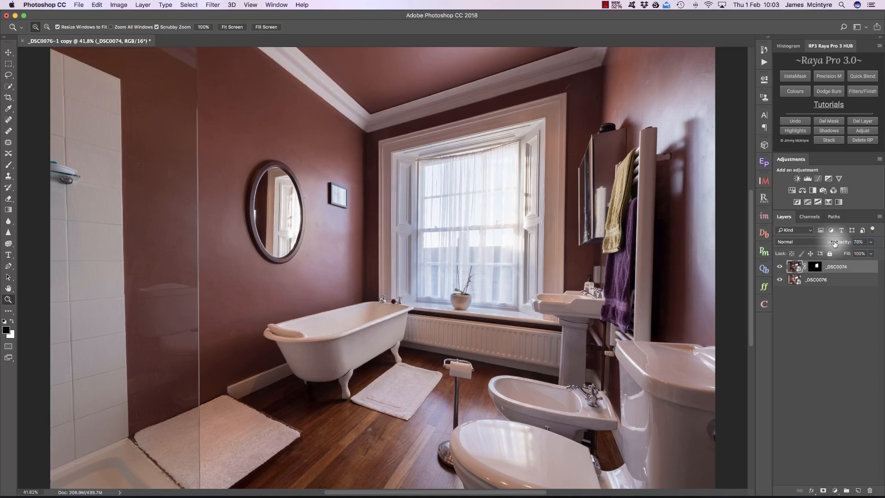
click(781, 267)
click(780, 266)
drag(842, 242, 882, 243)
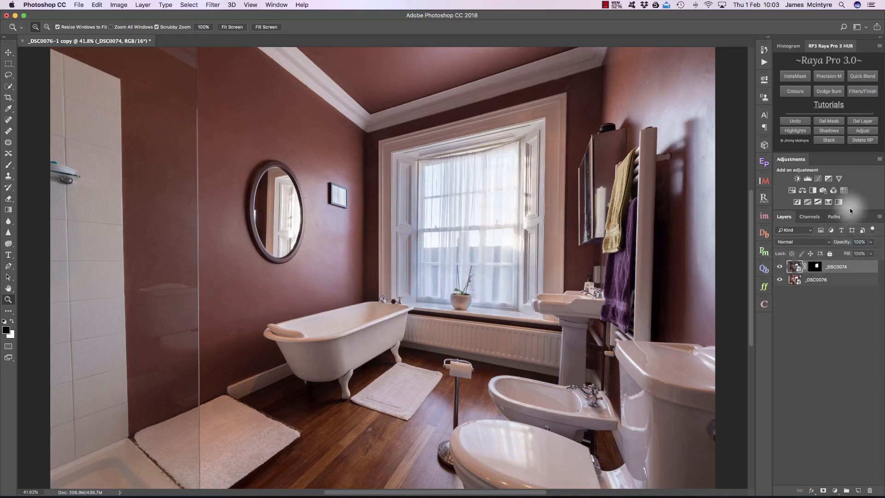
- Add a Curves adjustment clipped to the _DSC0074 layer and brighten its midtones from input 103 to output 138
click(816, 181)
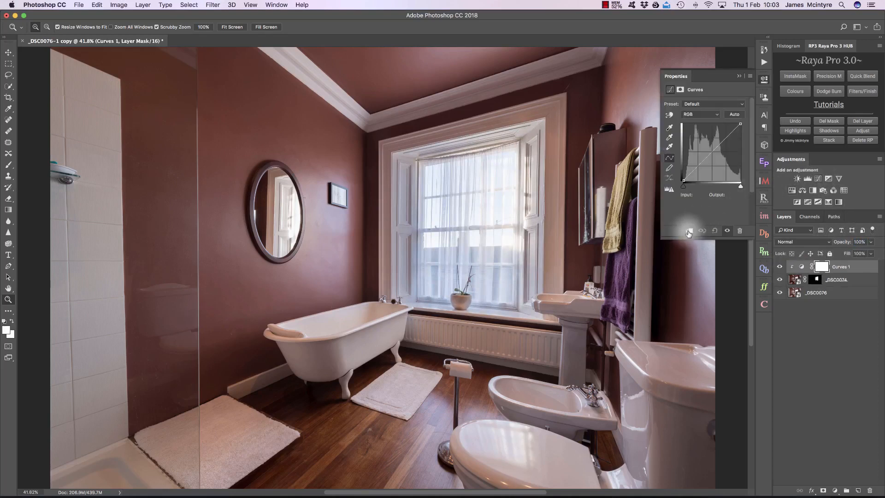
drag(707, 158, 708, 152)
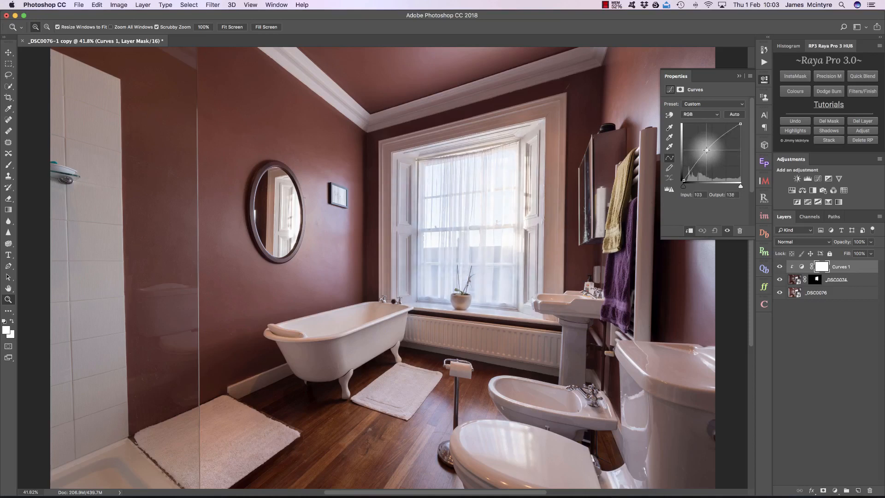
click(739, 76)
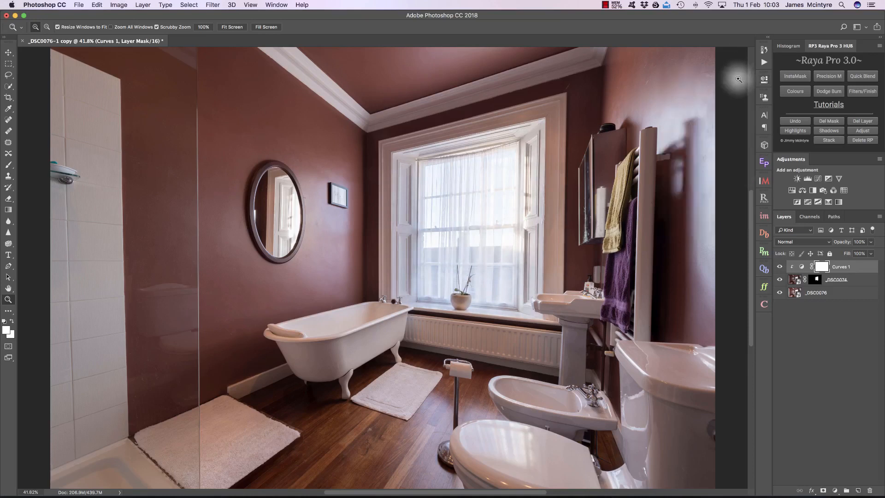
- Duplicate the _DSC0076 layer as an independent smart object using New Smart Object via Copy
click(827, 295)
right_click(826, 295)
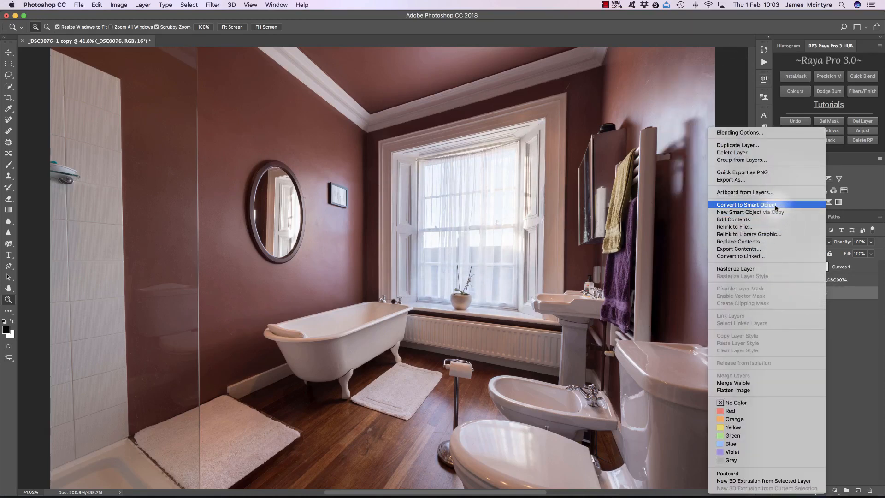
click(789, 214)
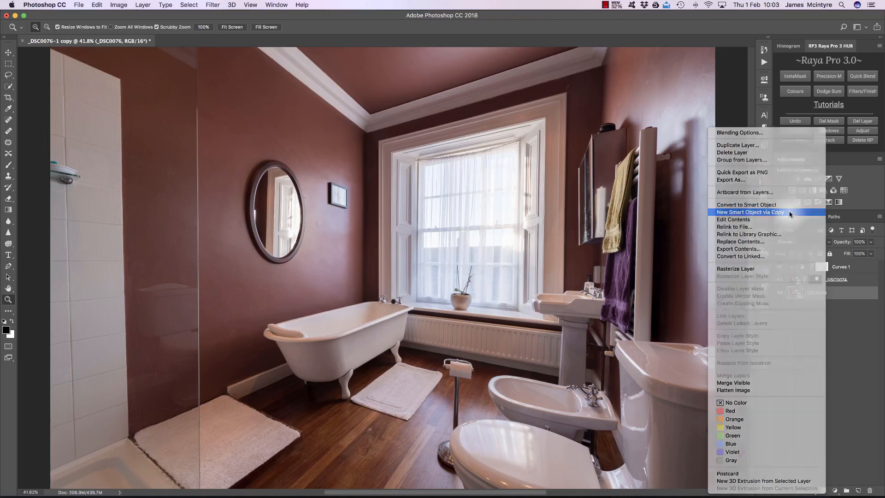
- Move the _DSC0076 copy beneath the _DSC0076 layer and rename it Original
drag(827, 297, 819, 308)
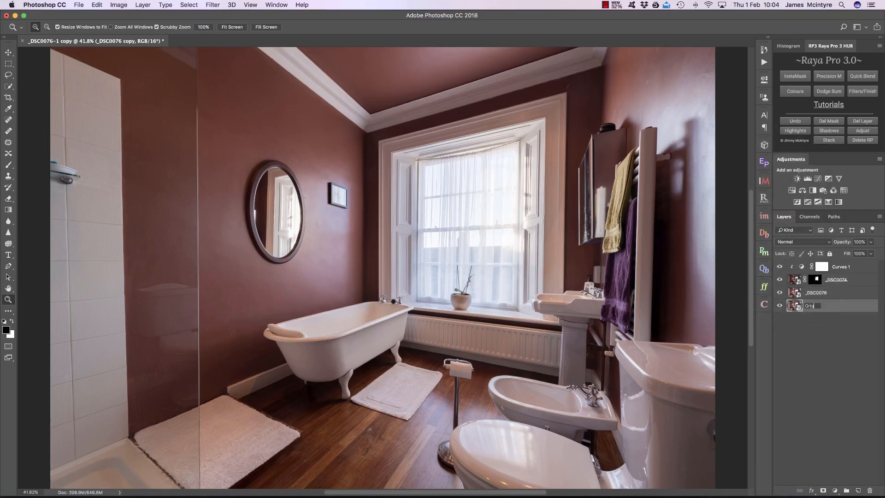
click(860, 308)
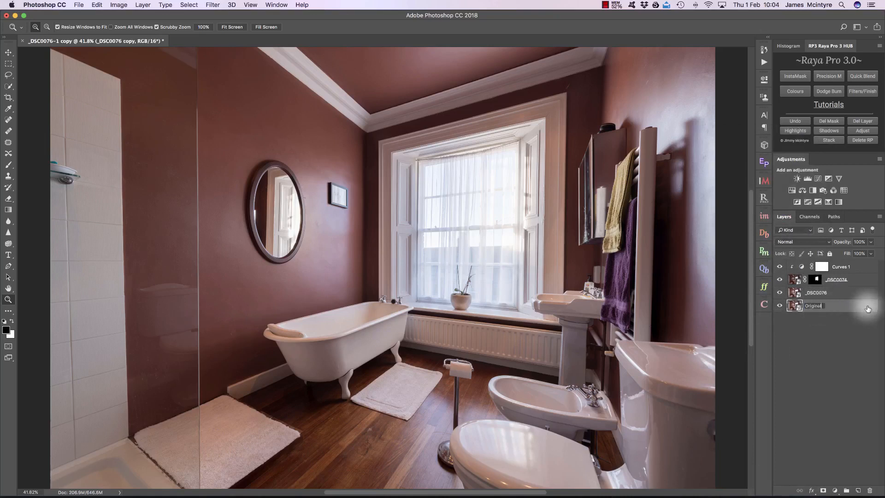
click(802, 310)
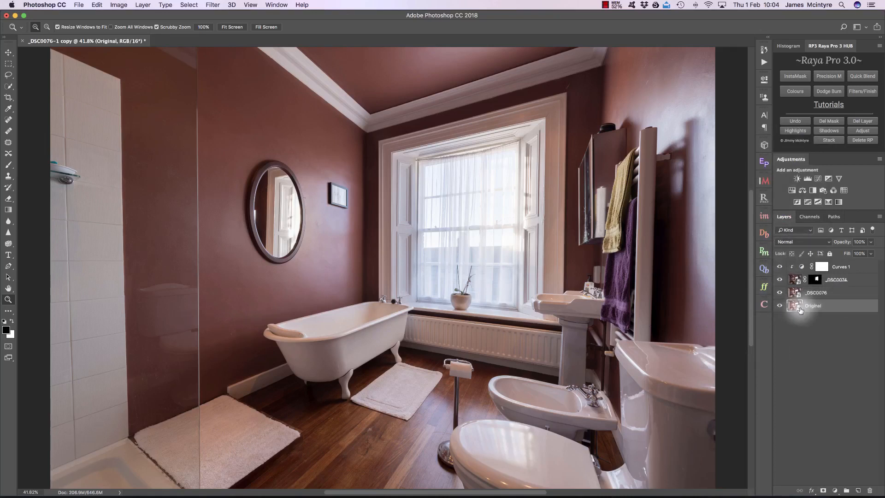
- Reset the Original smart object's Camera Raw adjustments to their default values and accept the result
double_click(801, 309)
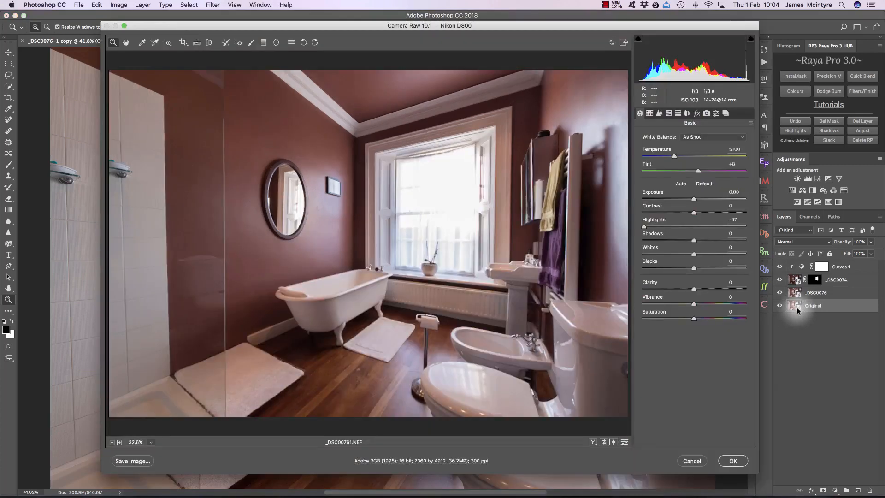
click(700, 184)
click(733, 461)
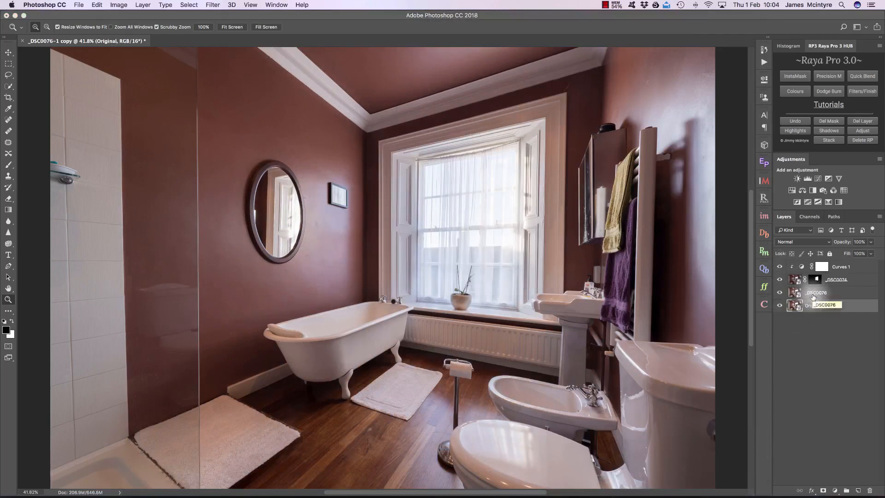
- Hide the three layers above Original to compare the unedited exposure with the blend, and restore their visibility
drag(780, 293, 780, 266)
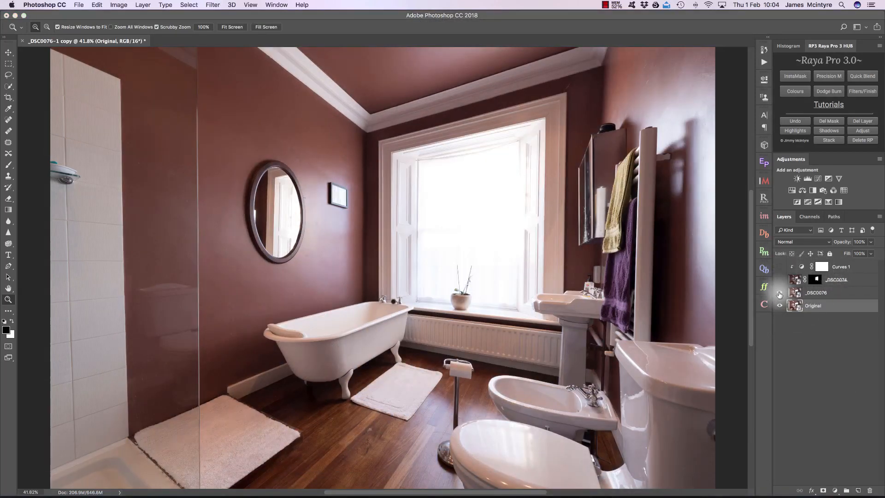
mouse_move(780, 267)
mouse_down()
mouse_move(780, 293)
mouse_move(780, 268)
mouse_up()
key(super+z)
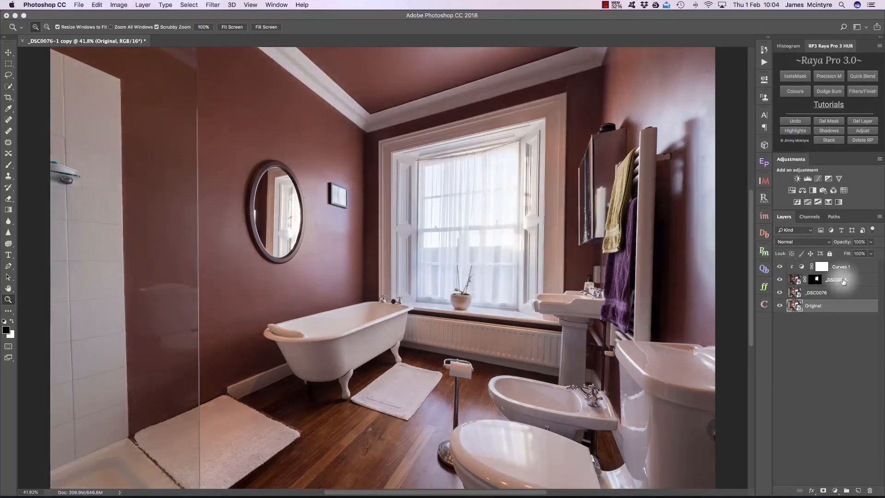
- Delete the Curves 1 adjustment and the _DSC0074 layer's mask, leaving _DSC0074 hidden
click(868, 279)
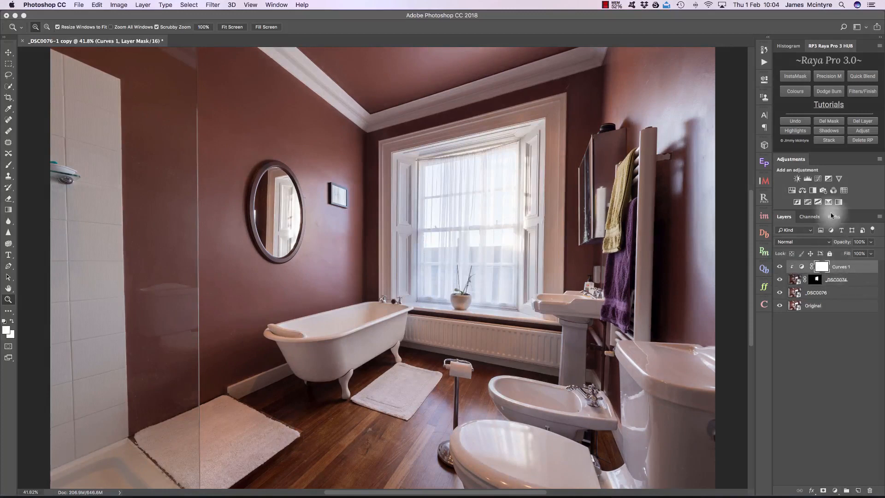
click(860, 121)
click(829, 120)
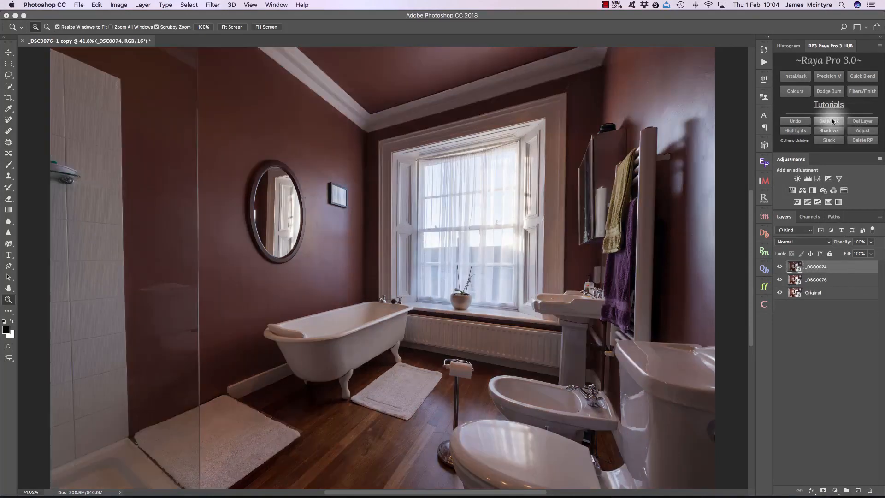
click(779, 267)
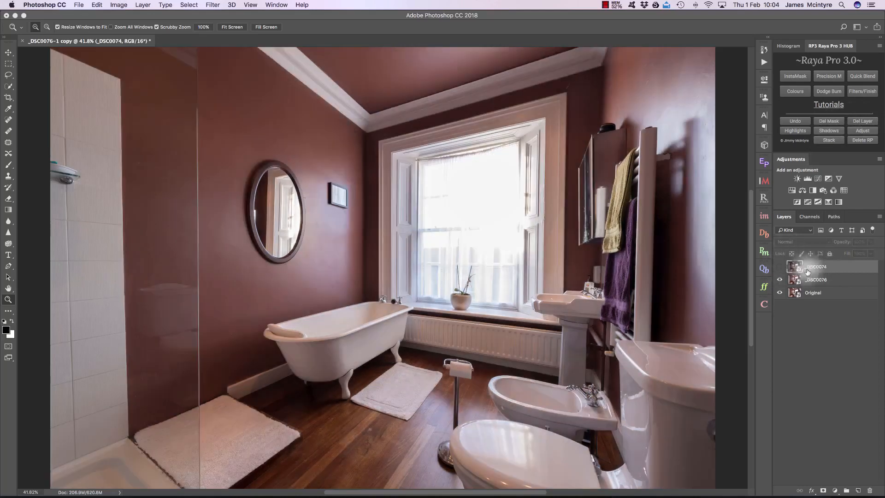
- Try an InstaMask Brights 2 luminosity mask generated from the _DSC0076 layer, and delete that mask
click(764, 216)
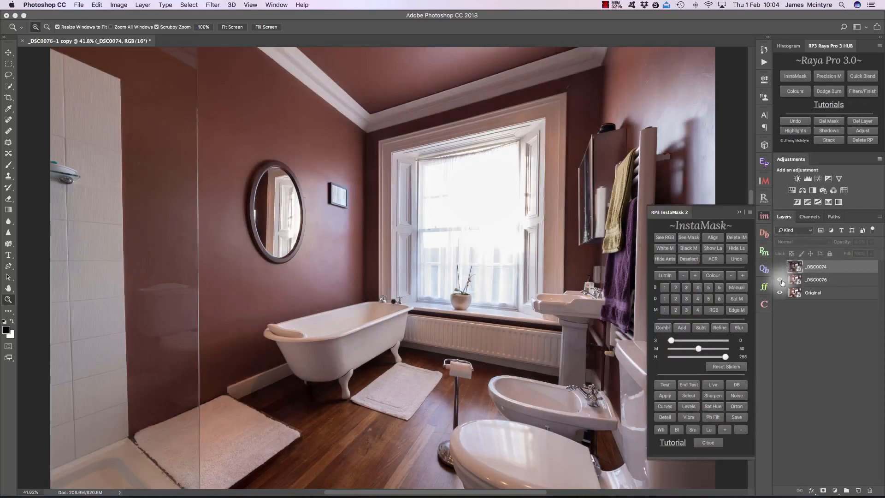
click(816, 280)
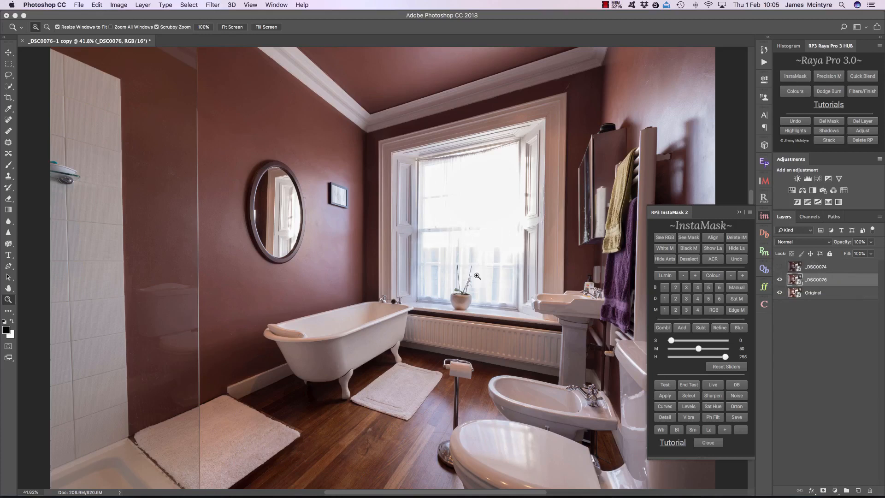
click(676, 288)
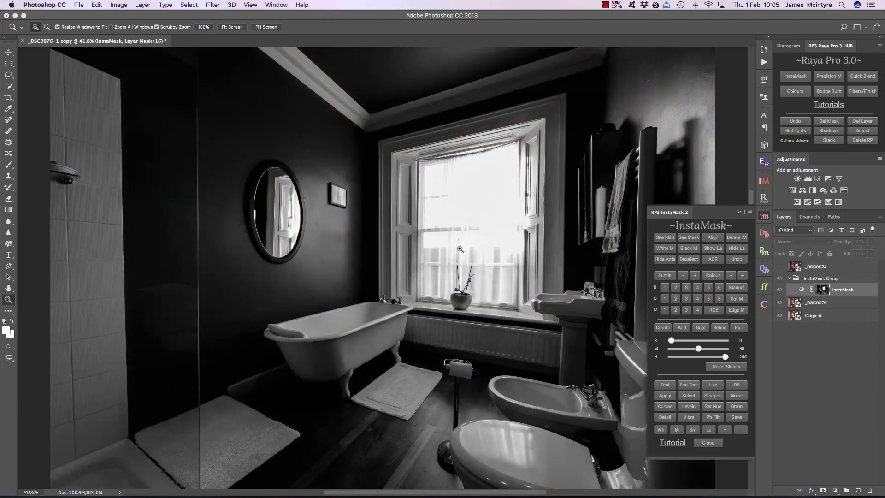
click(736, 237)
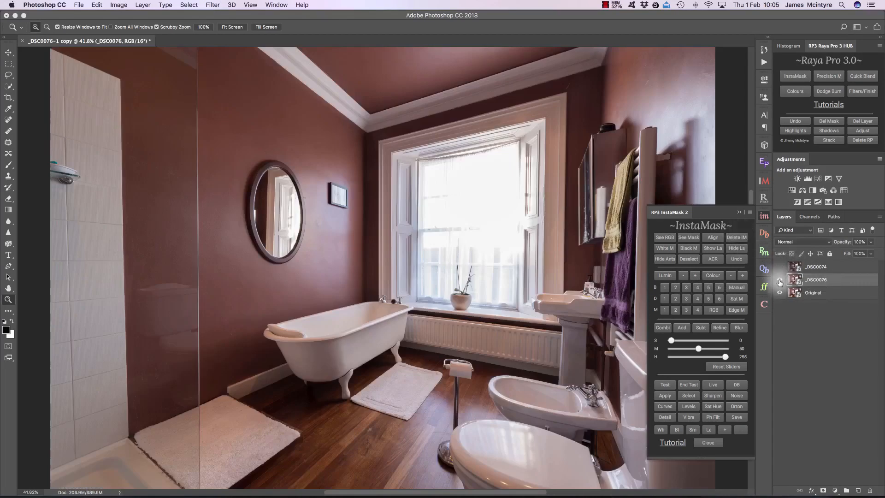
- Generate a Brights 2 luminosity mask from the Original layer, refine it with M 53 and H 230, and apply it to _DSC0074
click(810, 267)
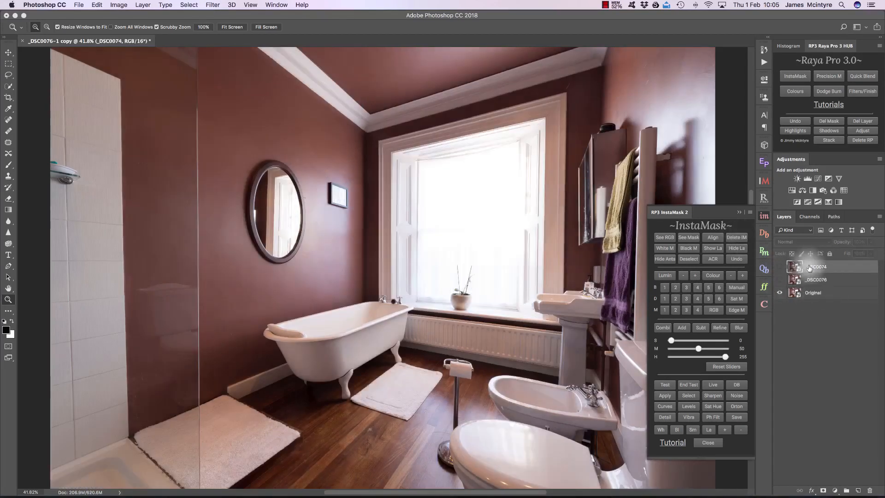
click(675, 287)
drag(725, 357, 700, 349)
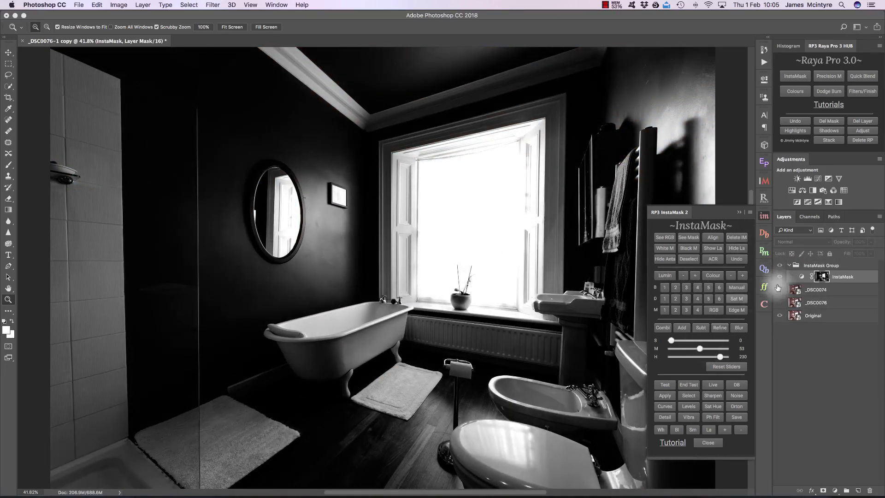
click(823, 290)
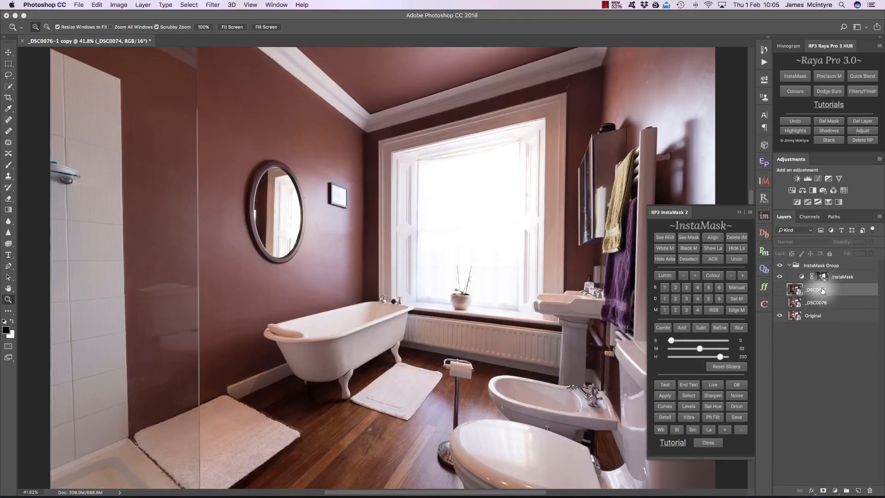
click(664, 397)
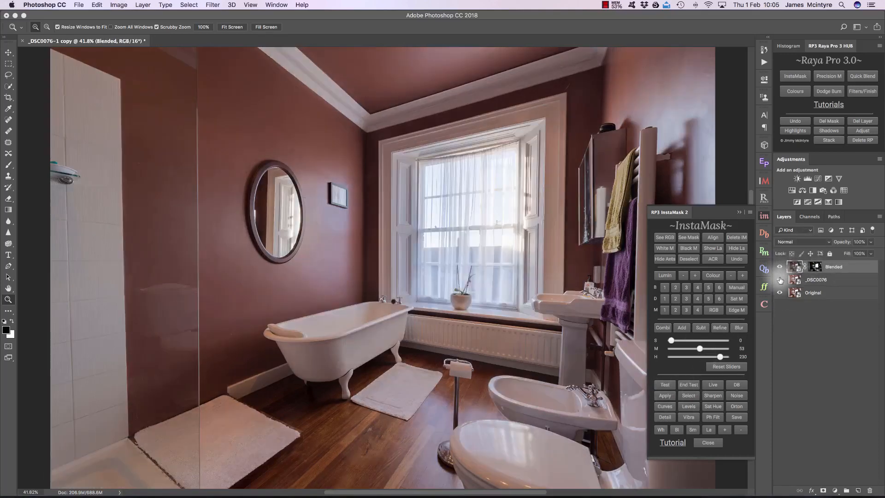
- Compare the bathroom image with the Blended layer hidden and shown, closing InstaMask for an unobstructed view
click(779, 267)
click(779, 267)
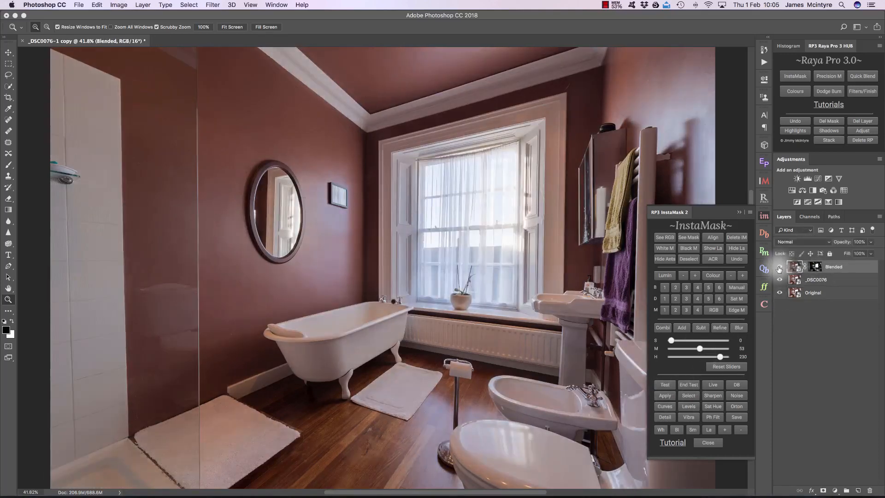
click(779, 267)
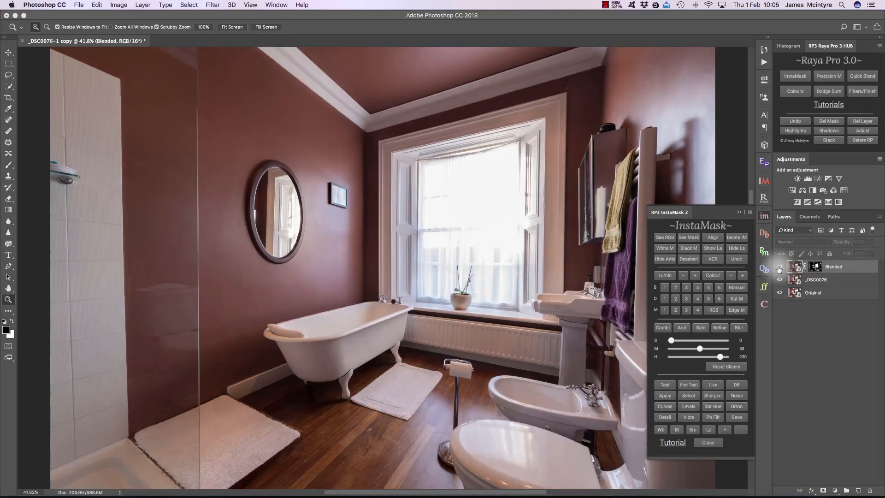
click(779, 268)
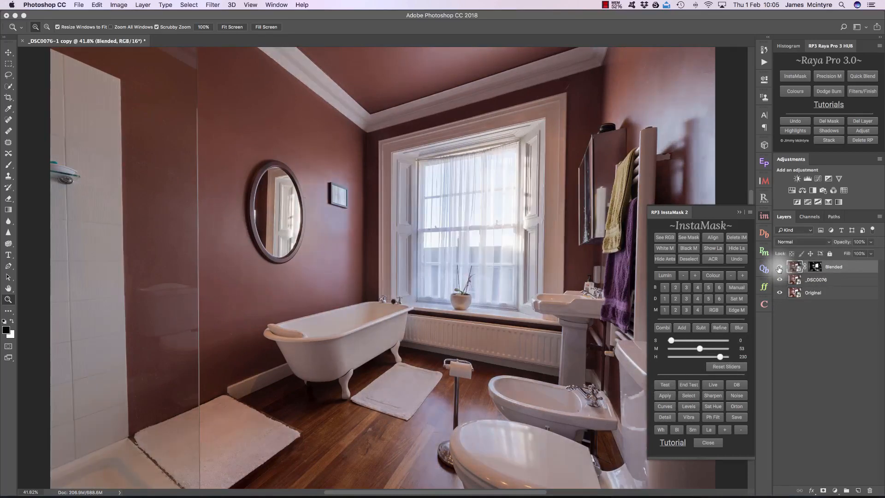
click(739, 211)
click(779, 266)
click(779, 267)
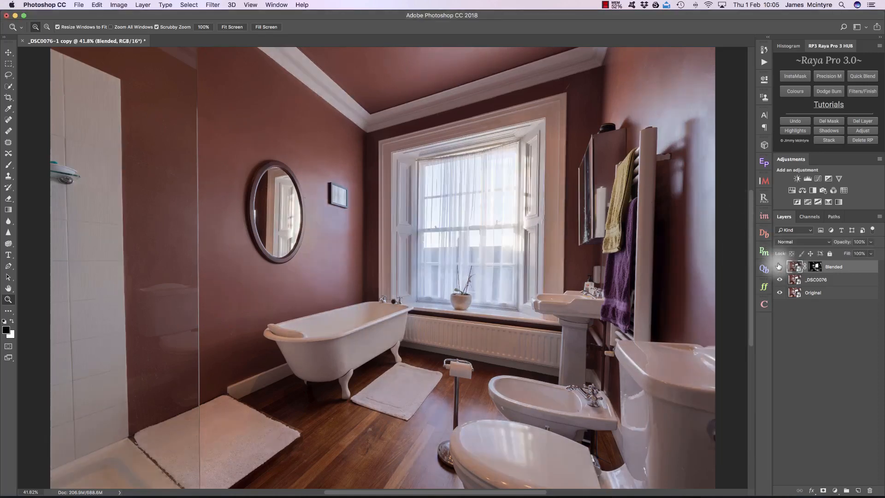
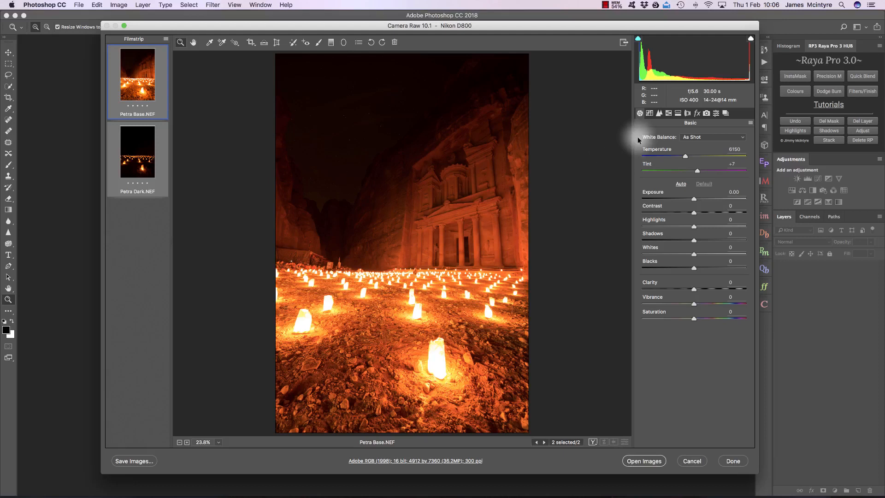
- Enable chromatic aberration removal and lens profile corrections for both Petra raw files, and set their temperature to 4600
click(687, 112)
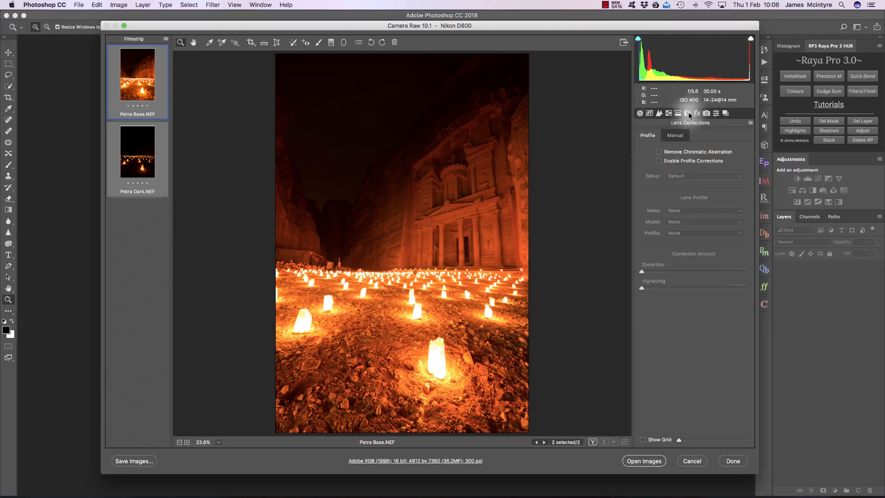
click(658, 153)
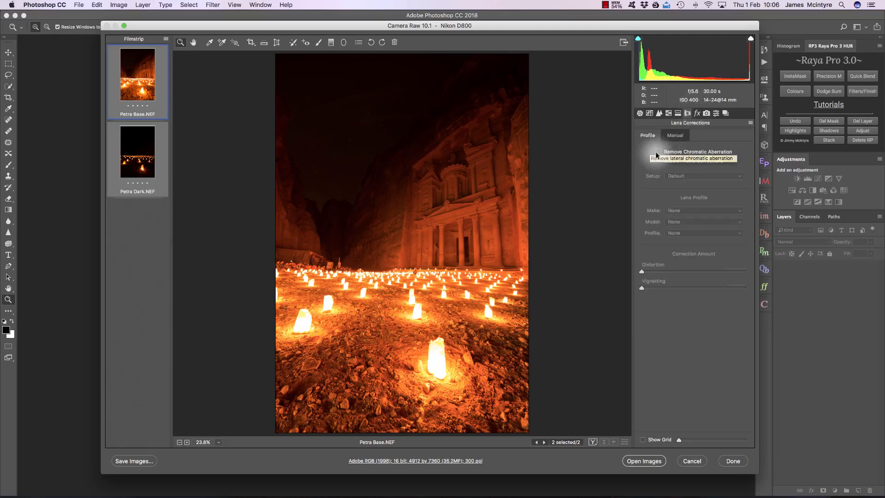
click(659, 160)
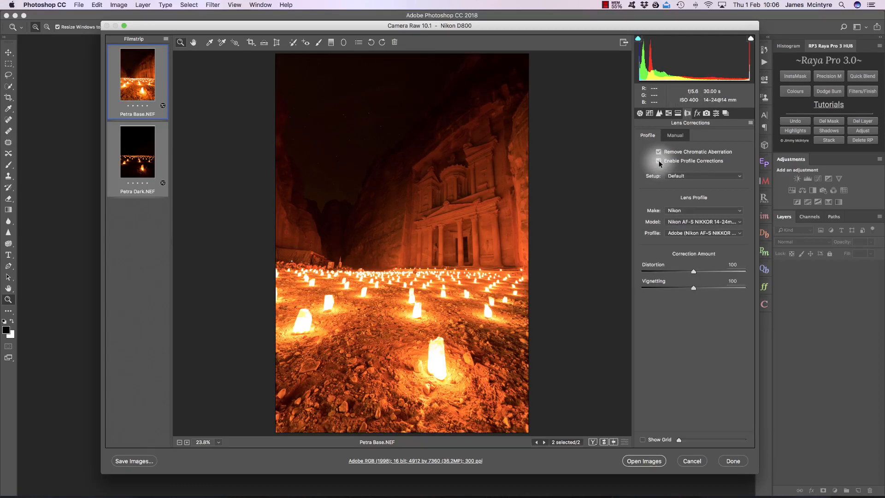
click(640, 113)
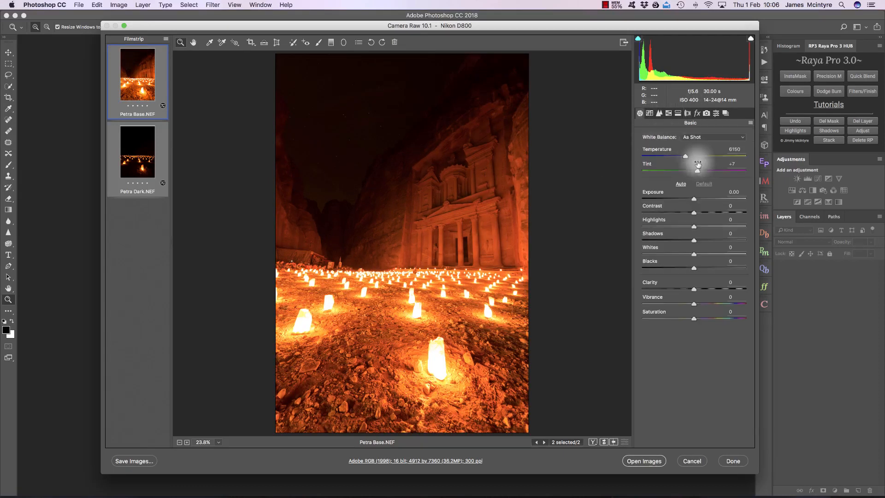
drag(686, 157, 667, 158)
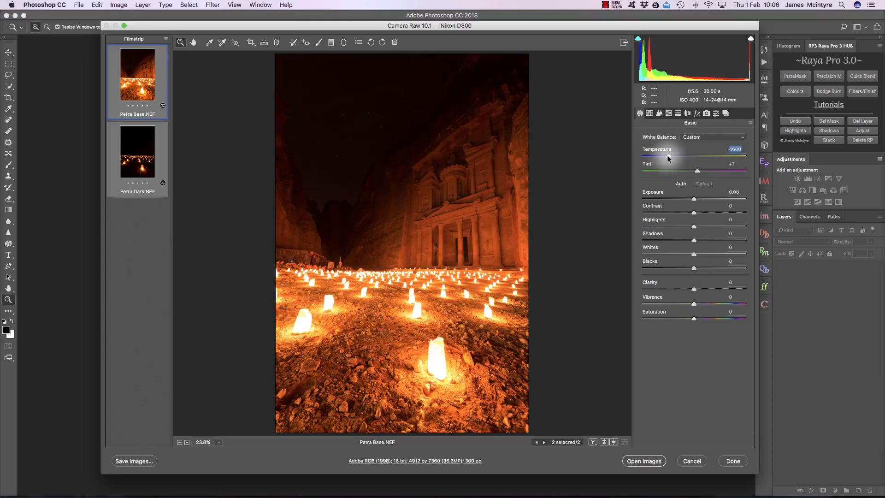
- Compare the lantern exposures in Petra Base.NEF and Petra Dark.NEF individually
click(134, 110)
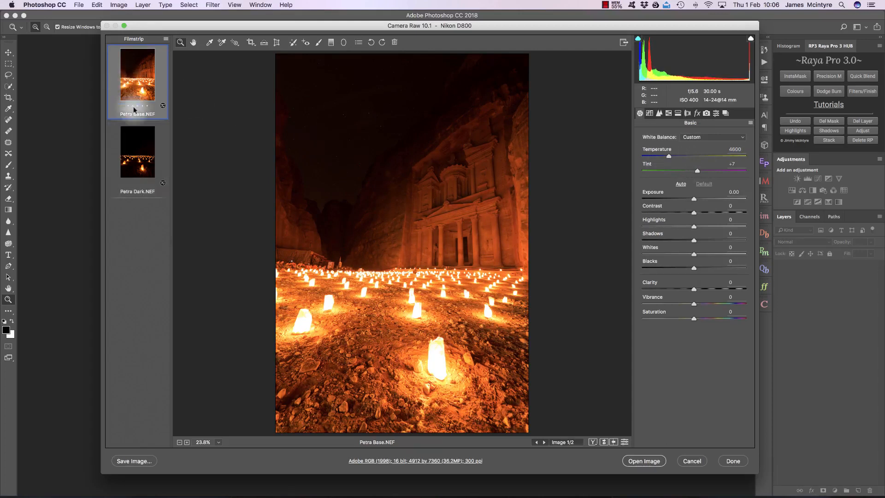
click(138, 148)
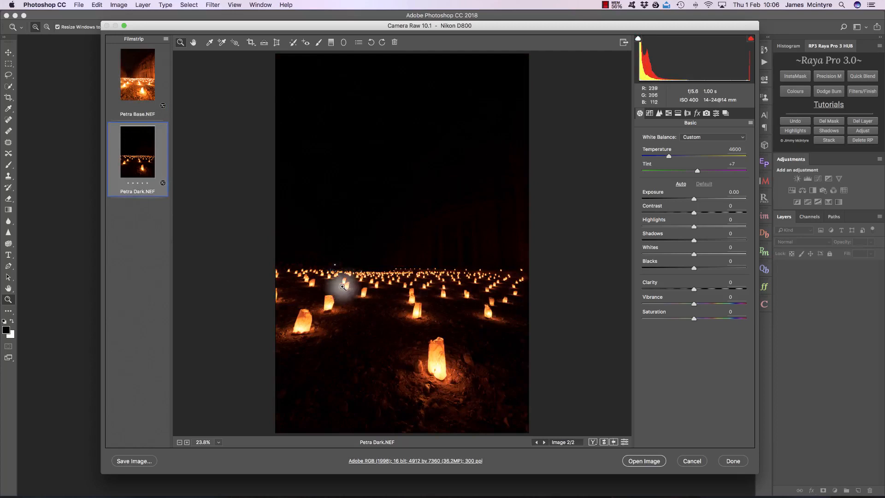
click(137, 76)
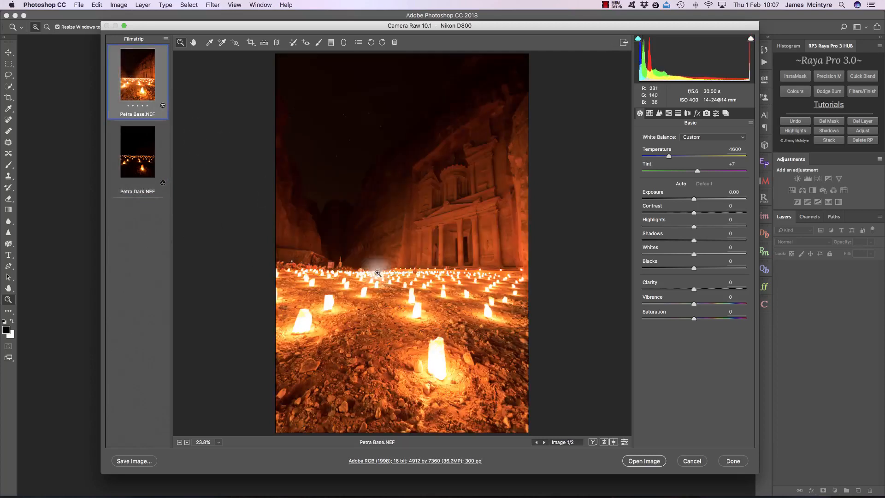
- Open both Petra exposures from Camera Raw and stack them in one document with Petra Base above Petra Dark
shift+click(145, 166)
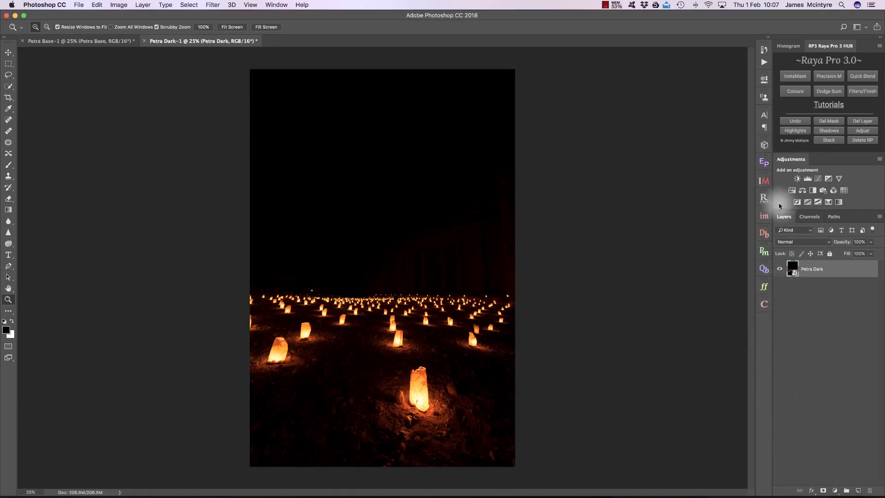
click(765, 217)
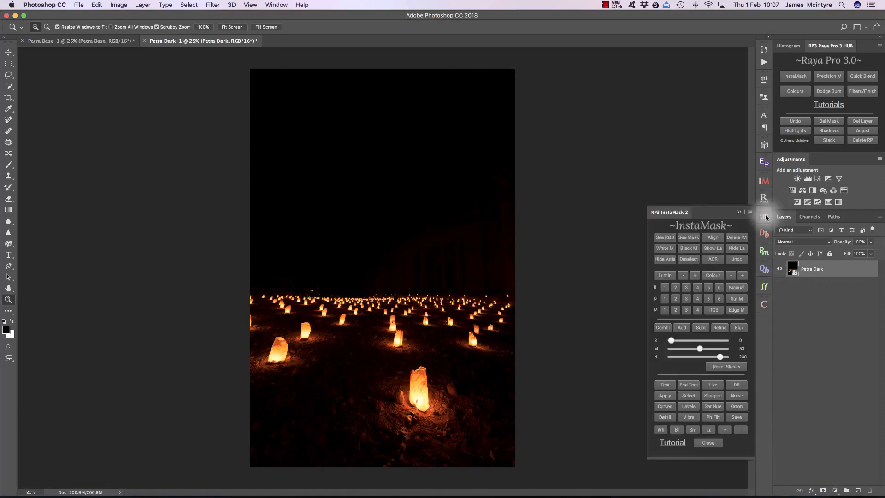
click(831, 142)
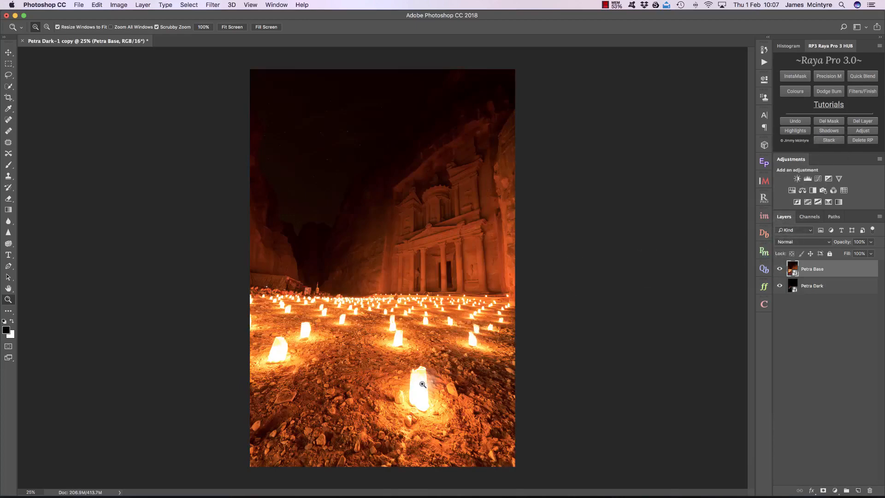
- Inspect the nearest lantern up close, hiding and showing Petra Base to check how the two exposures line up
drag(422, 384, 496, 389)
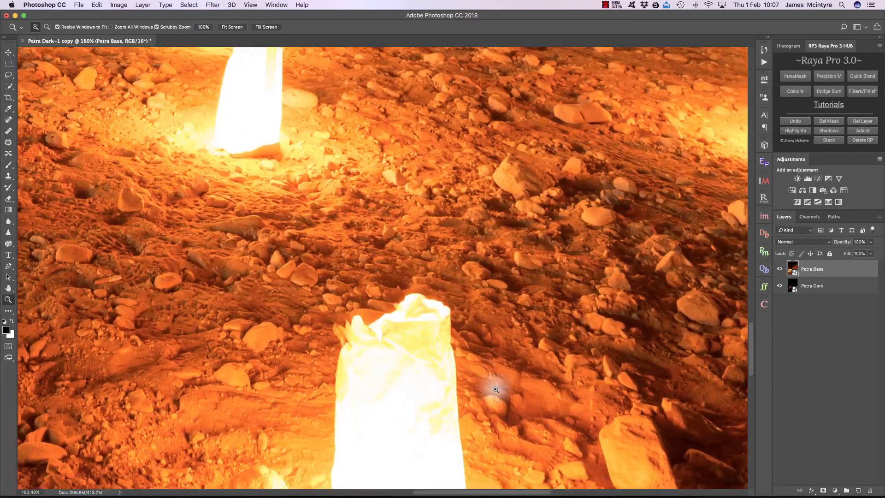
click(780, 269)
click(780, 269)
click(780, 269)
click(780, 269)
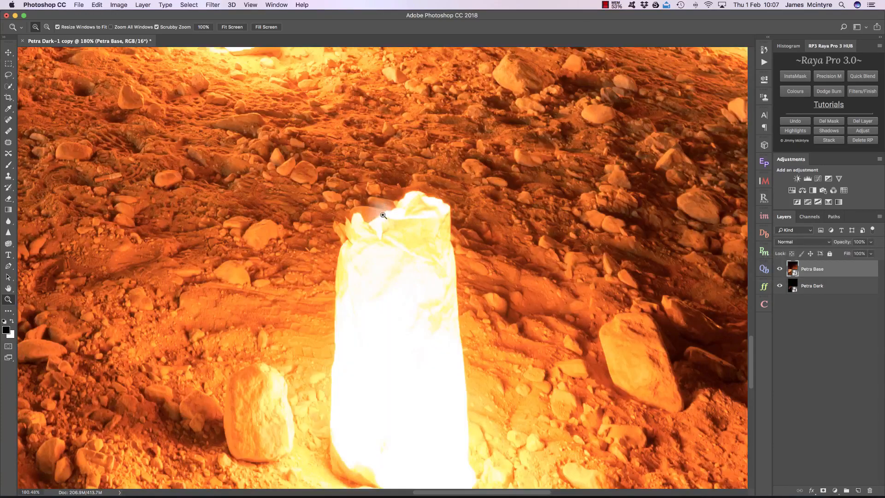
drag(383, 215, 415, 217)
click(780, 269)
click(780, 269)
click(780, 269)
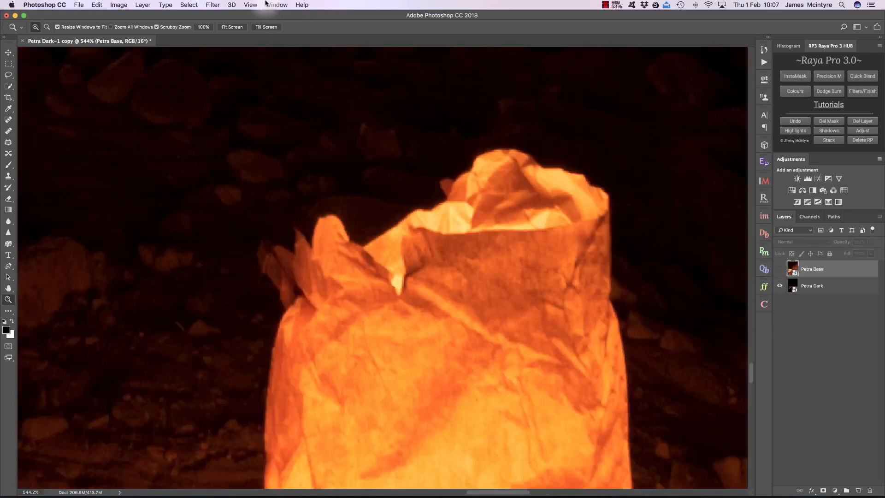
- Show the rulers, check the lantern rim's alignment between the exposures against a horizontal guide, and remove the guide
click(250, 5)
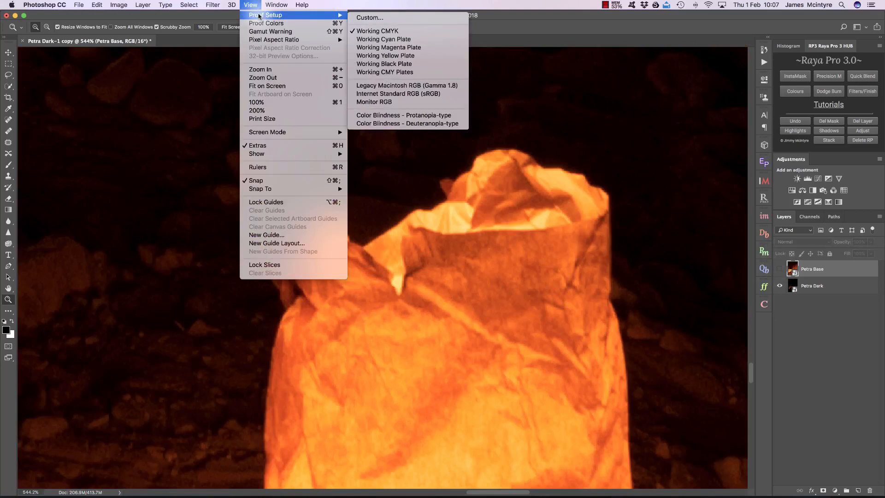
click(295, 168)
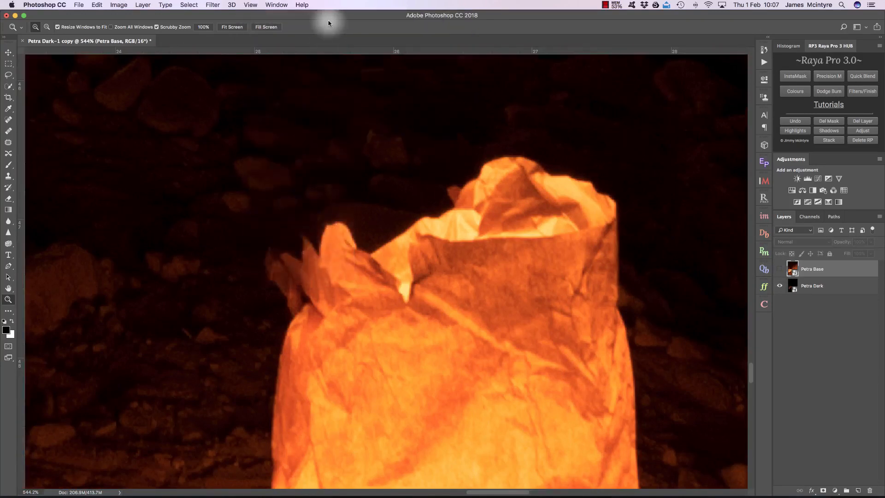
drag(325, 52, 315, 223)
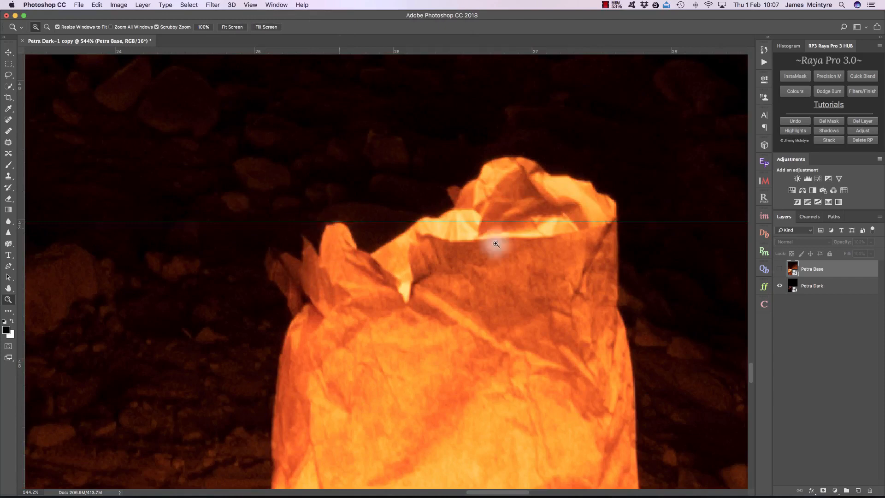
click(779, 269)
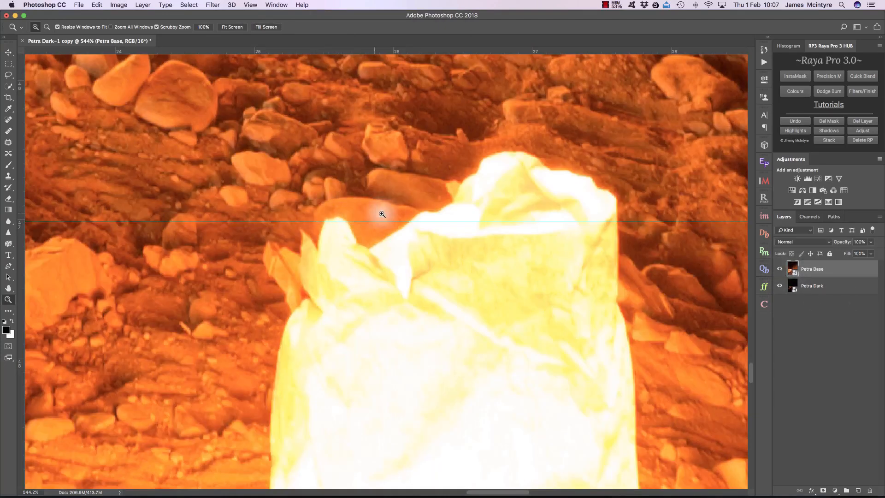
key(v)
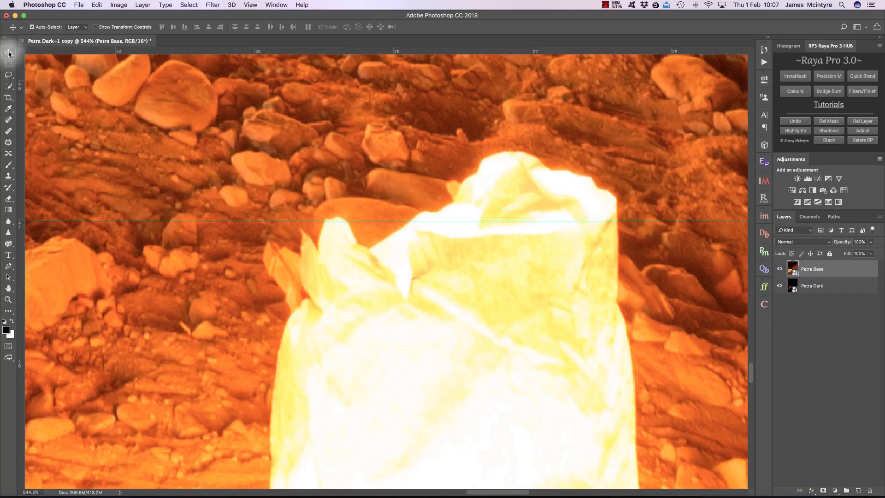
drag(309, 222, 317, 23)
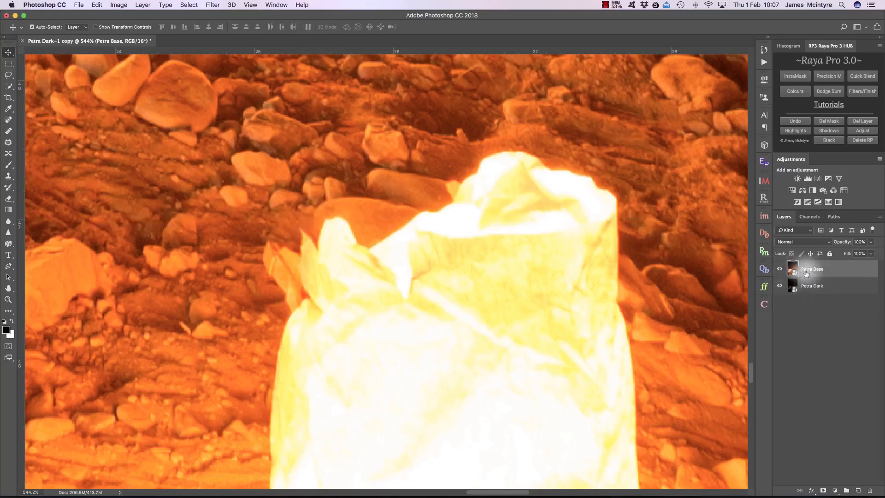
- Move Petra Base below Petra Dark and set Petra Dark's blending mode to Difference
key(super+0)
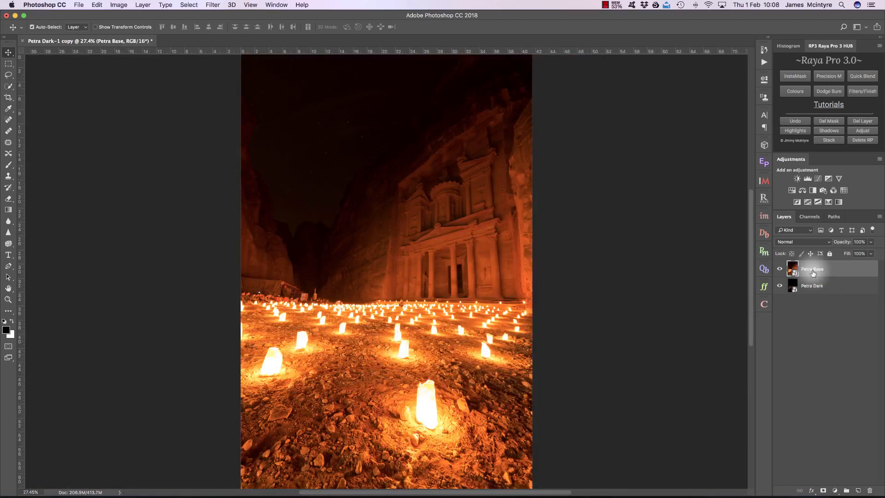
drag(812, 269, 822, 290)
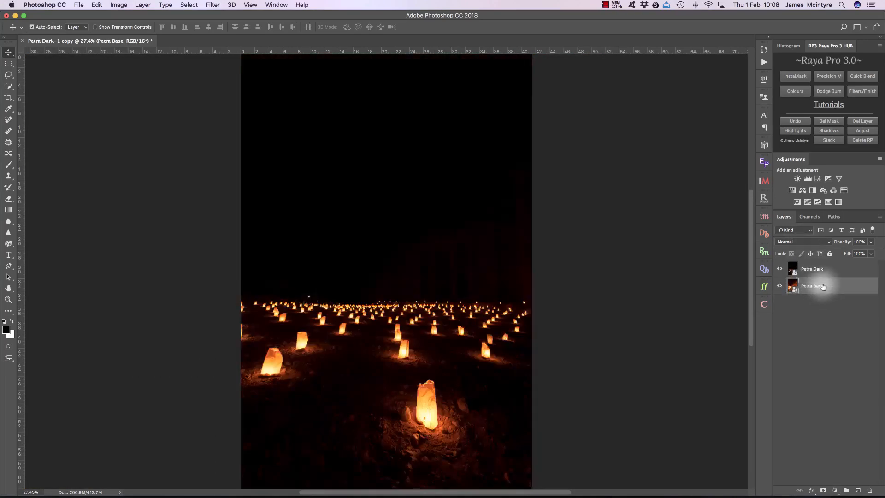
click(821, 270)
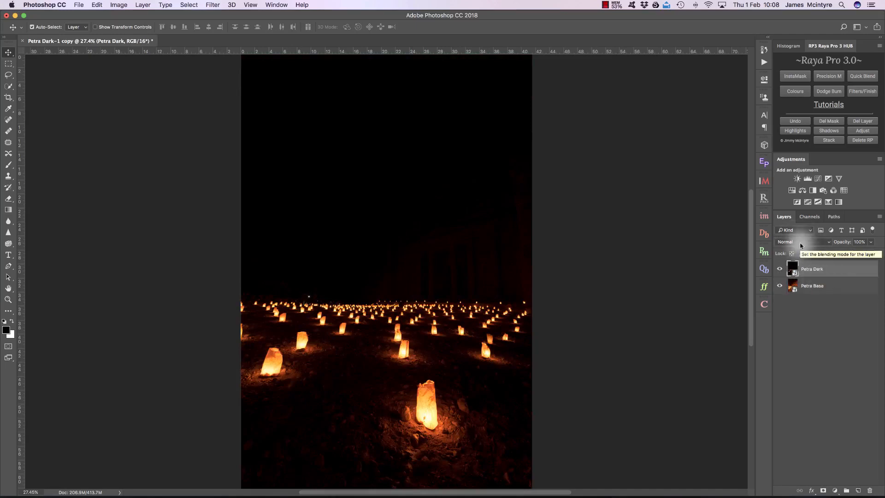
click(801, 242)
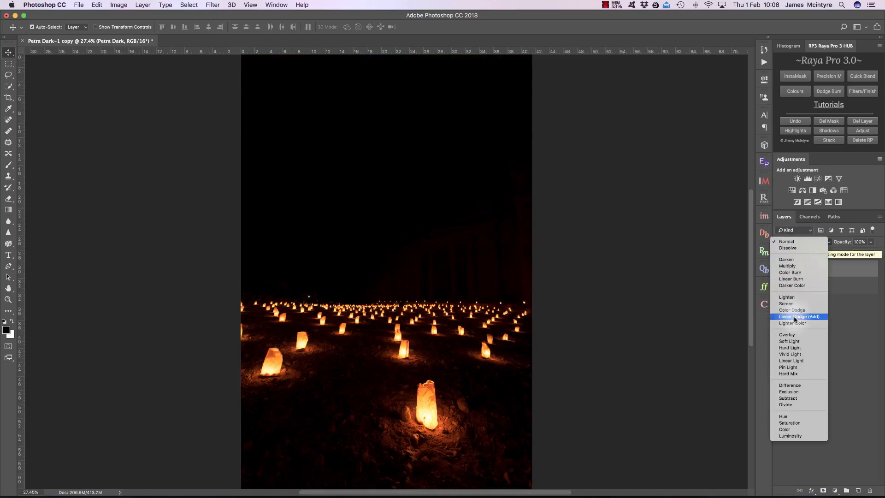
click(794, 384)
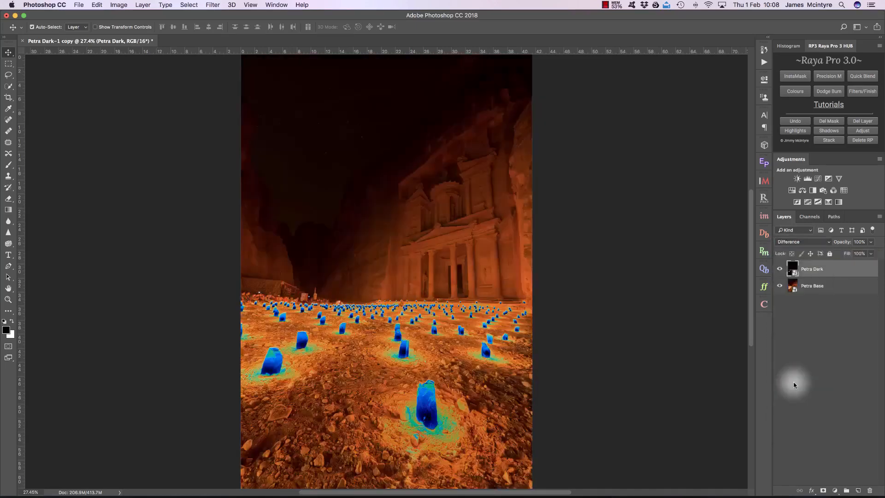
- Nudge Petra Dark upward and slightly left to line up the middle lanterns' edges with Petra Base
click(8, 299)
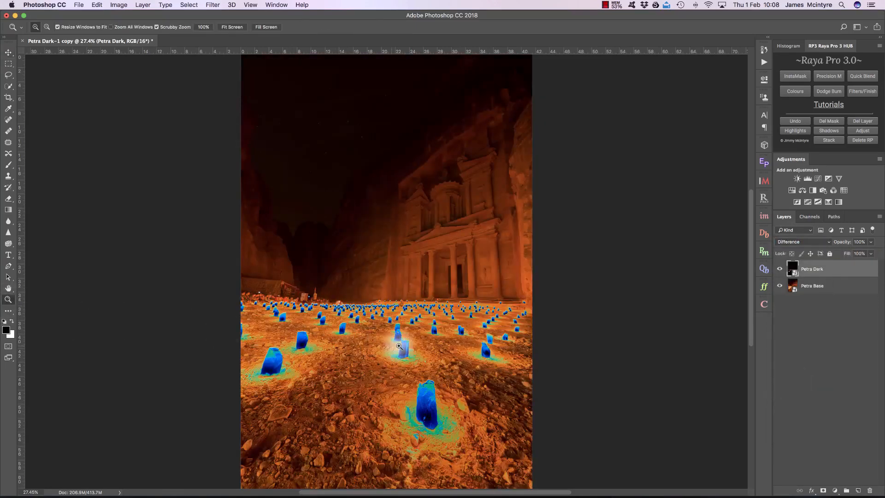
drag(410, 347, 491, 351)
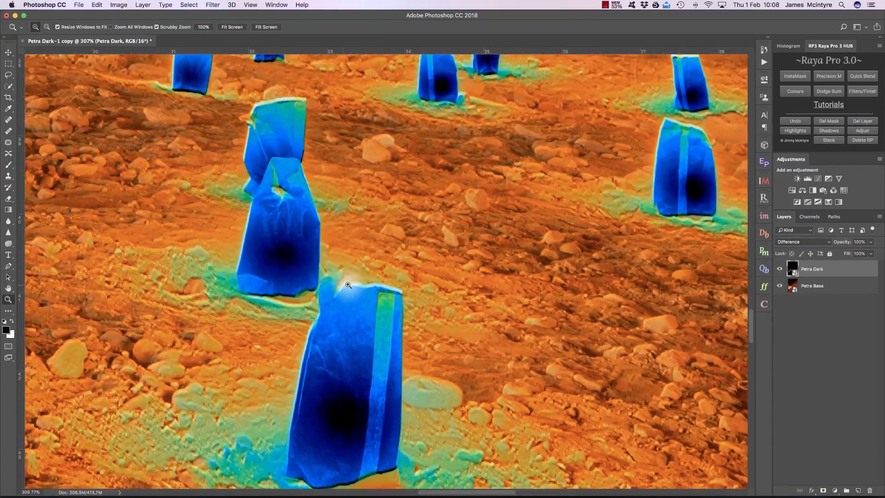
click(8, 52)
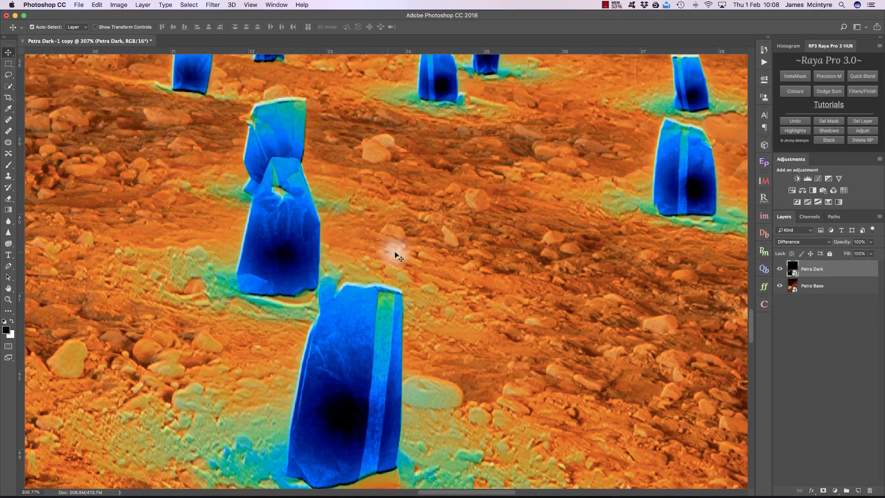
key(Up)
key(Up)
key(Up)
key(Up)
key(Up)
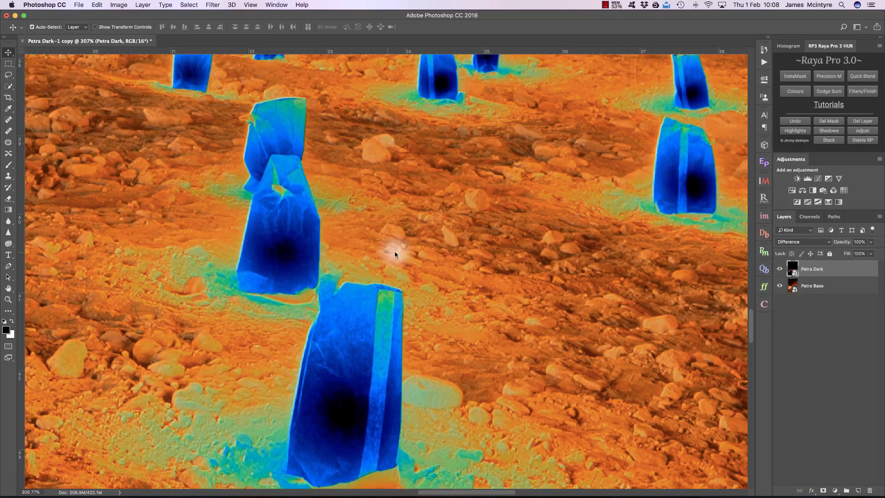
key(Up)
key(Left)
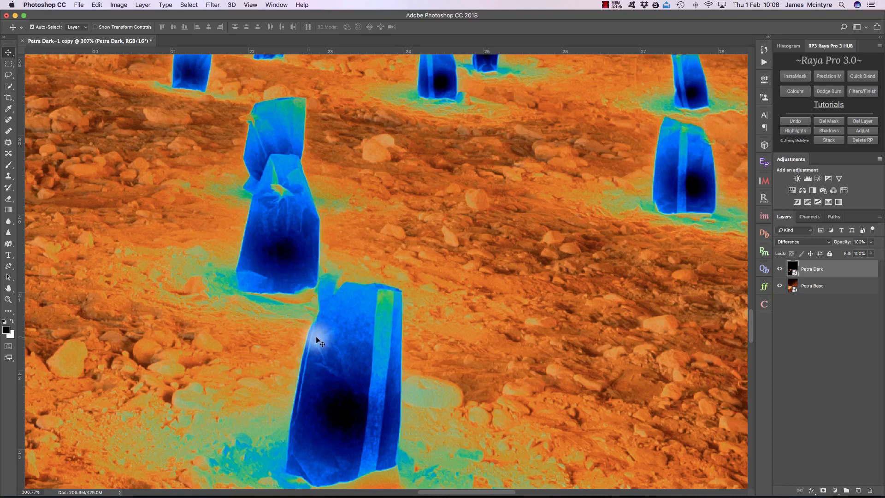
- Try shifting Petra Dark farther left and nudge it back to the aligned position
key(Left)
key(Left)
key(Left)
key(Left)
key(Left)
key(Left)
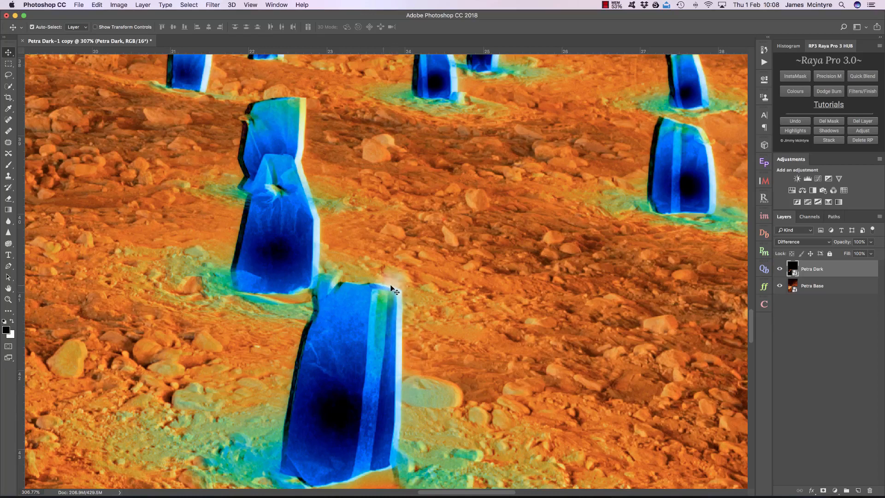
key(Right)
key(Right)
key(Right)
key(Right)
key(Right)
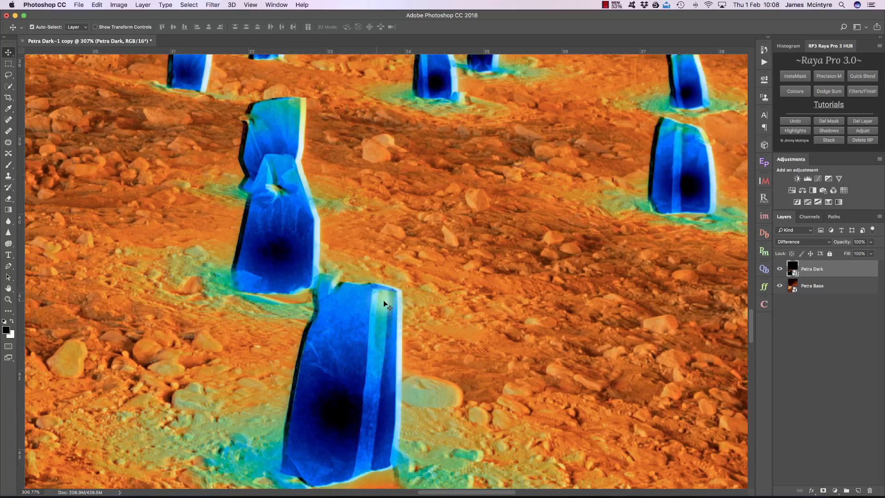
key(Right)
key(Right)
key(Right)
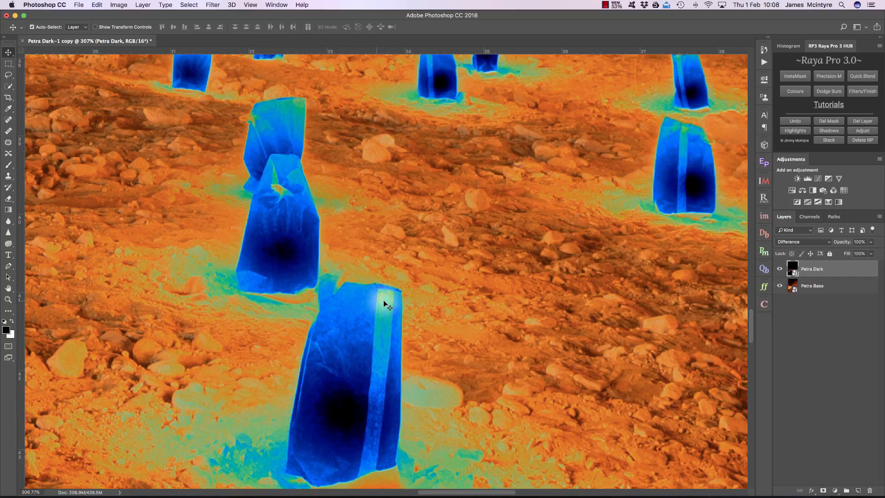
- Set Petra Dark's blending mode to Normal and toggle its visibility to check the alignment
click(803, 242)
click(792, 98)
click(780, 270)
click(780, 269)
click(780, 270)
click(780, 269)
click(780, 270)
click(780, 270)
key(super+0)
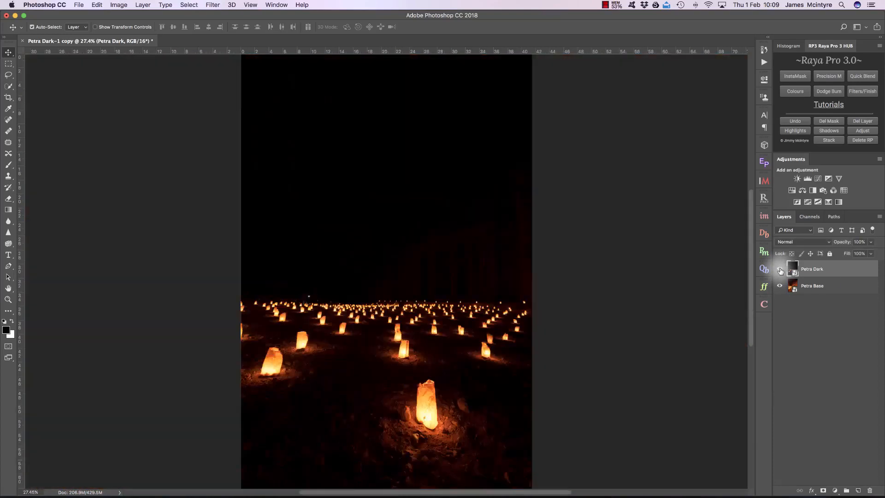
- Hide Petra Dark and generate a Brights 3 luminosity mask of the lanterns with InstaMask, comparing it with Brights 4
click(780, 271)
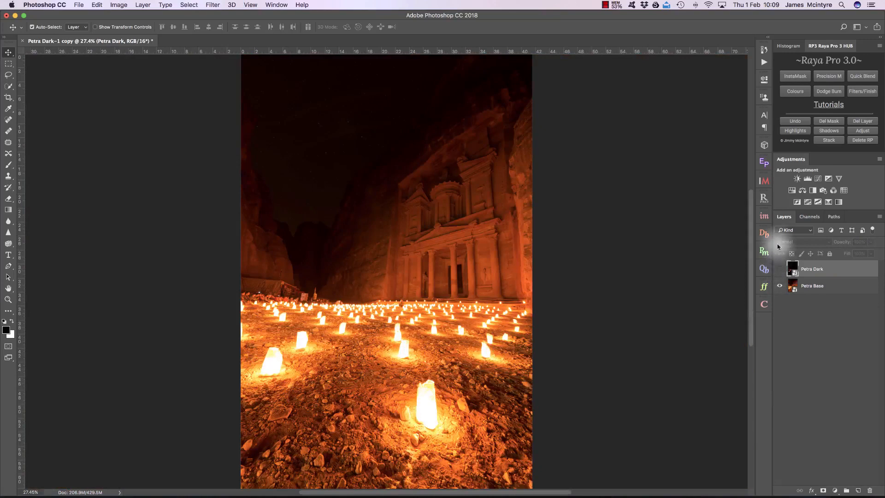
click(765, 218)
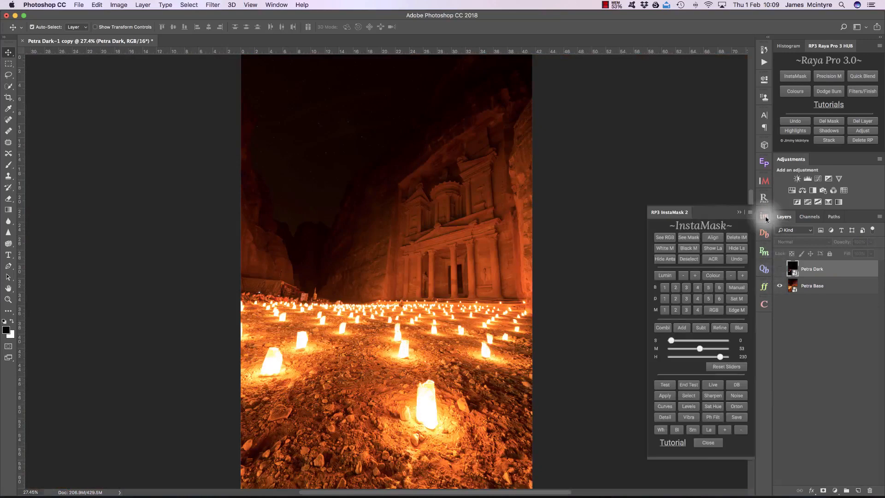
click(676, 287)
click(687, 288)
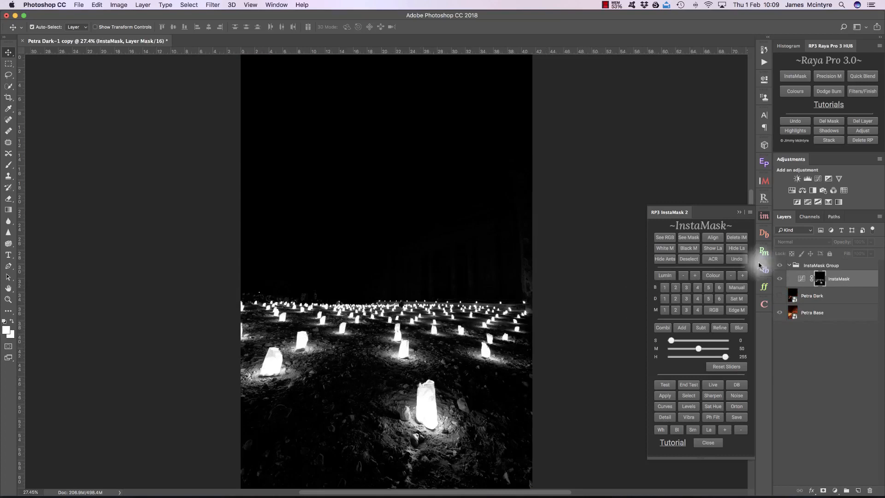
click(696, 288)
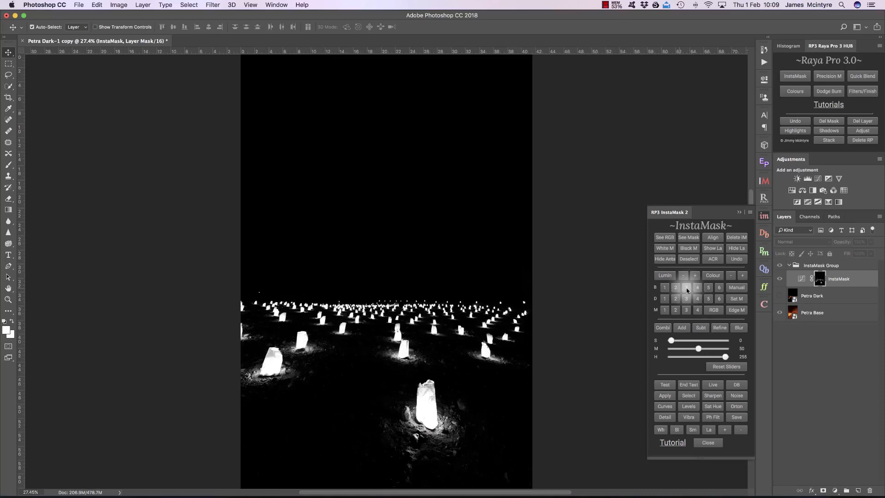
click(687, 288)
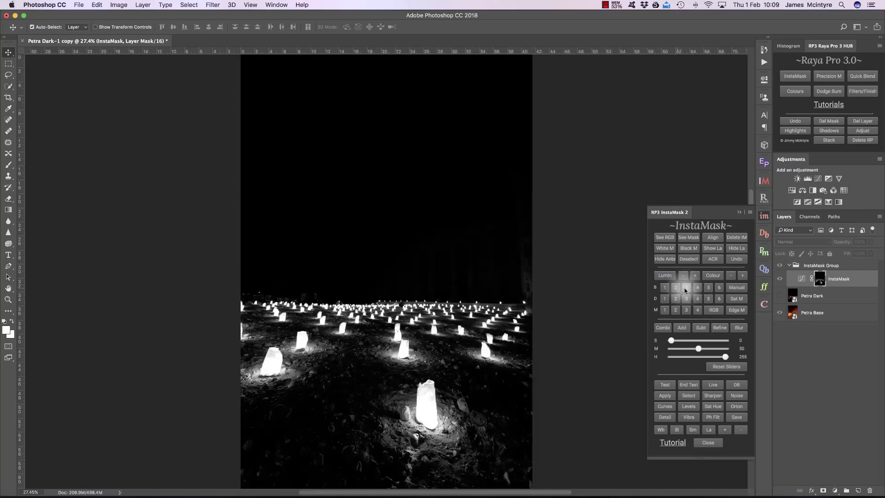
- Apply the luminosity mask to the Petra Dark layer and collapse InstaMask
click(825, 298)
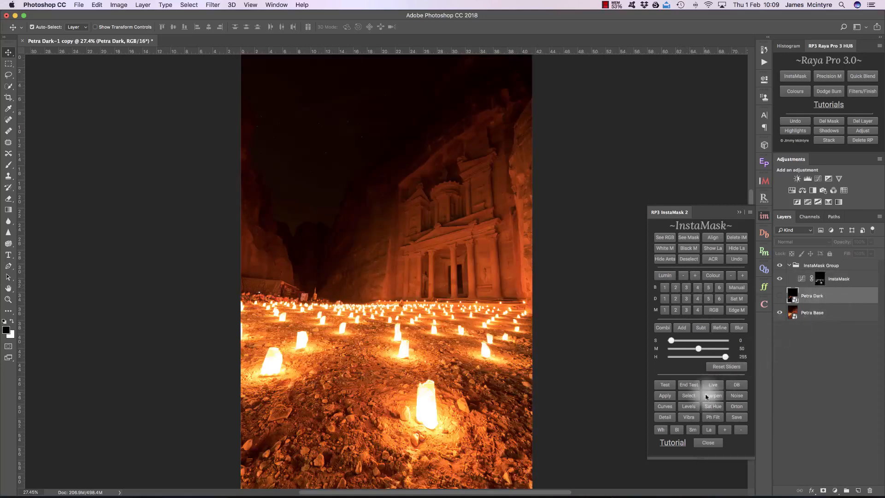
click(665, 396)
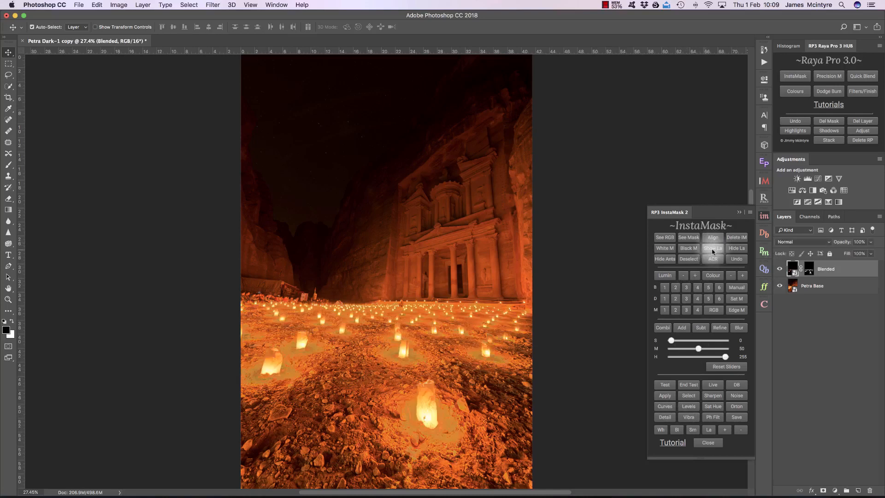
click(738, 212)
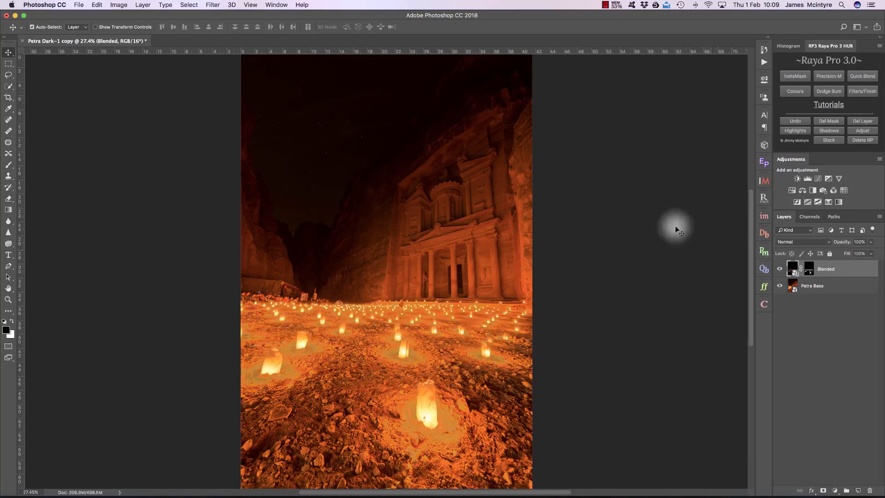
- Lower the Blended layer's opacity to 45% and compare the nearest lantern with the layer hidden and shown
key(z)
drag(409, 356, 520, 369)
scroll(521, 369, right, 4)
scroll(520, 369, up, 1)
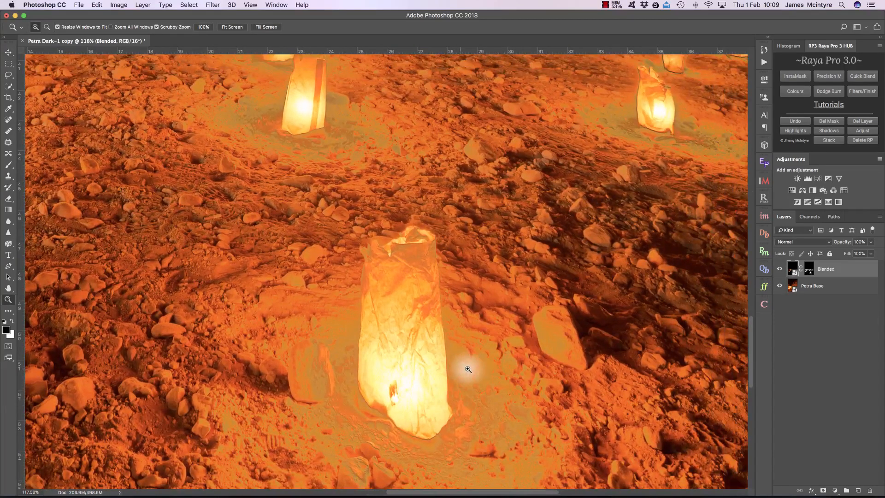
scroll(468, 369, down, 1)
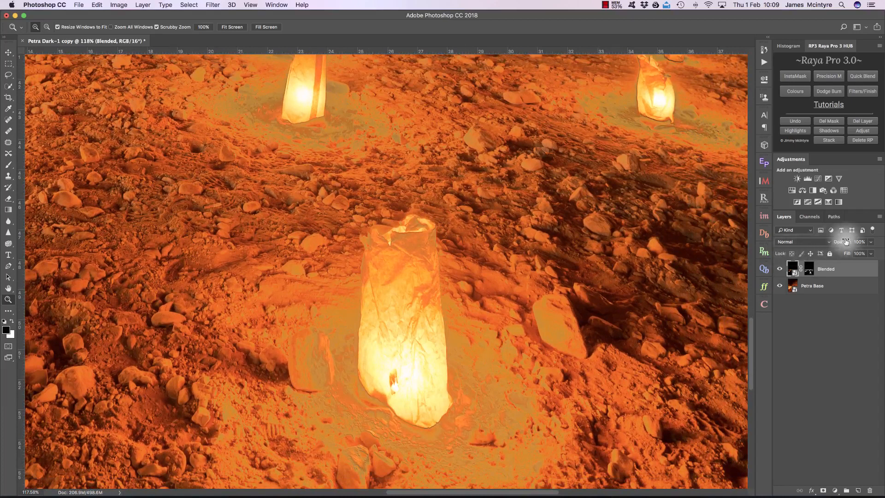
drag(847, 245, 825, 245)
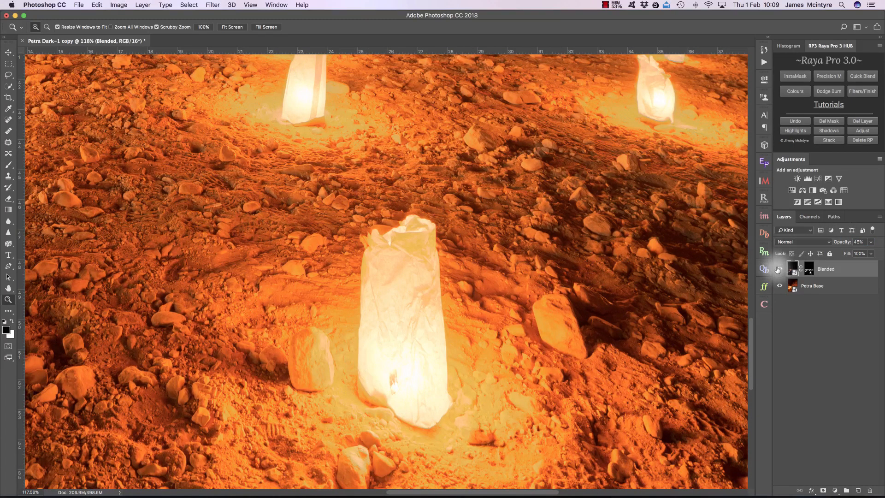
click(780, 269)
click(780, 269)
click(780, 269)
click(780, 269)
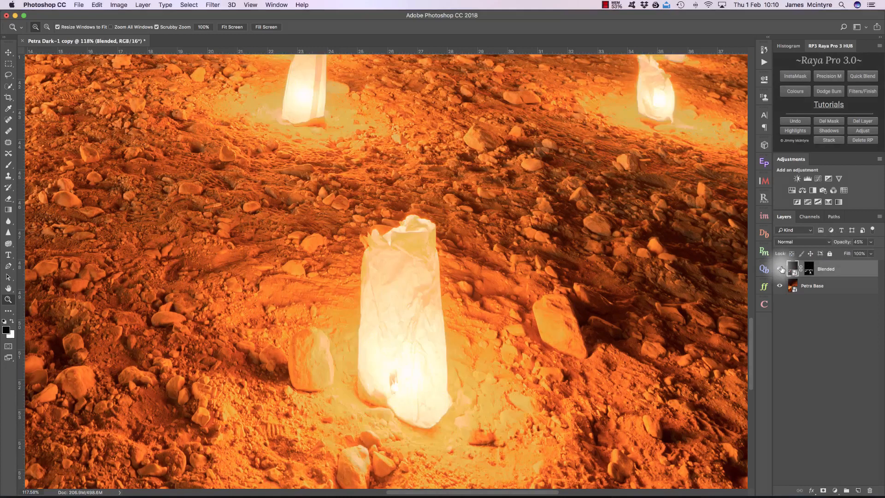
- Lower the Blended layer's opacity to 39% and compare the nearest lantern with the layer hidden and shown
drag(849, 244, 845, 244)
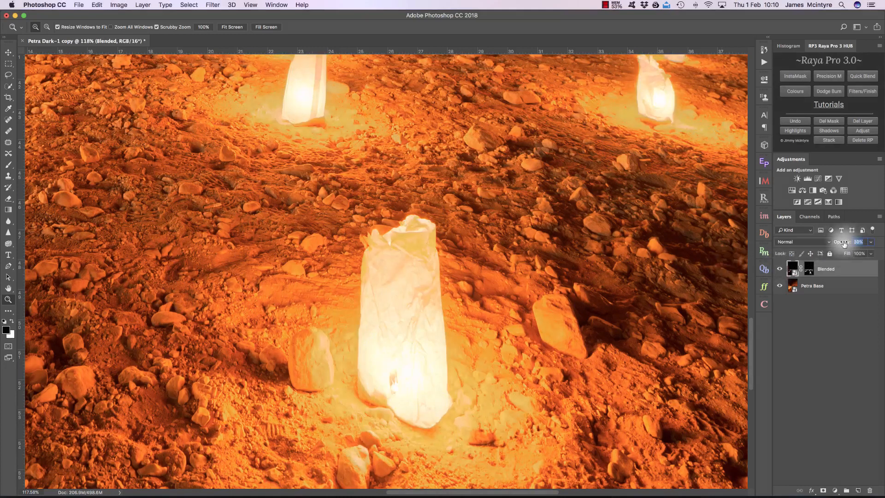
click(780, 270)
click(780, 270)
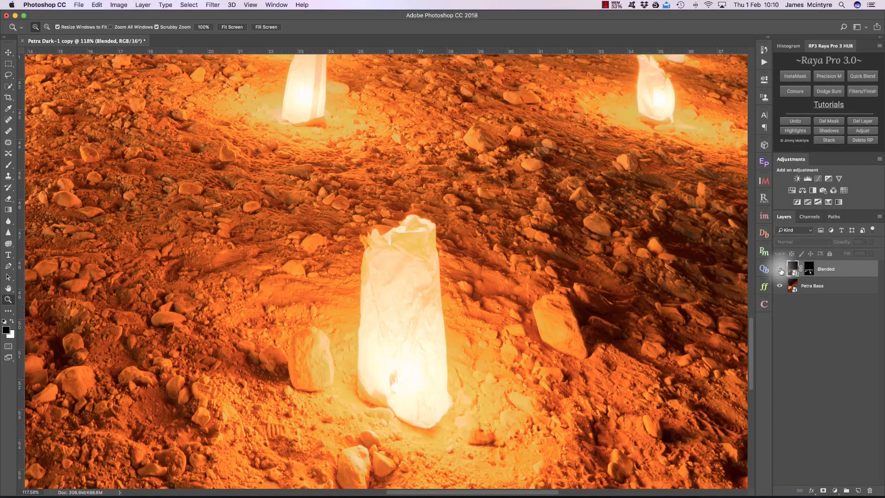
click(780, 271)
click(781, 270)
key(super+0)
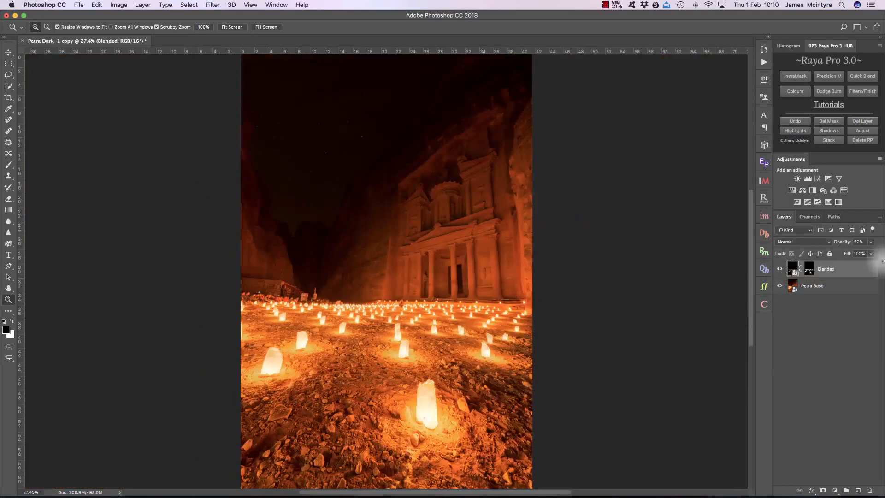
- Set the Blended layer's opacity to 100% and open its raw smart object in Camera Raw using InstaMask
drag(844, 241, 883, 242)
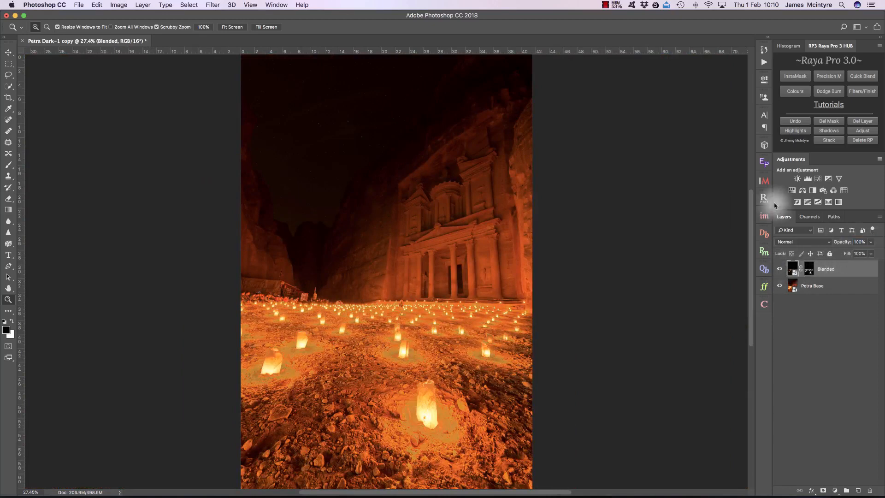
click(764, 217)
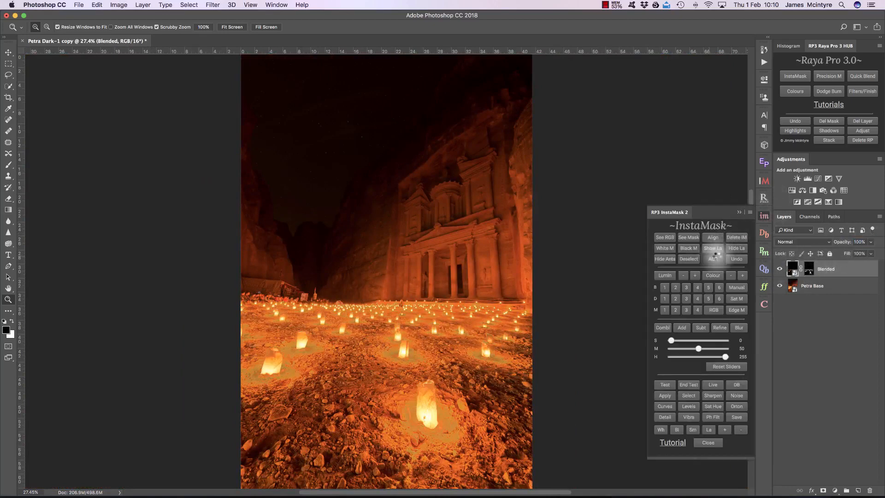
click(714, 258)
- Set Petra Dark's Exposure to +3.40, Highlights to -38 and Shadows to +68, check the nearest lantern and apply the raw changes
click(711, 198)
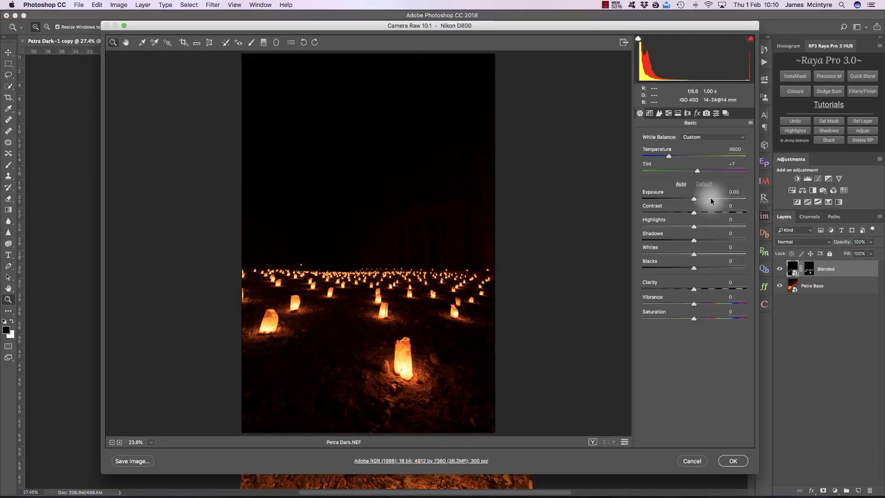
click(722, 198)
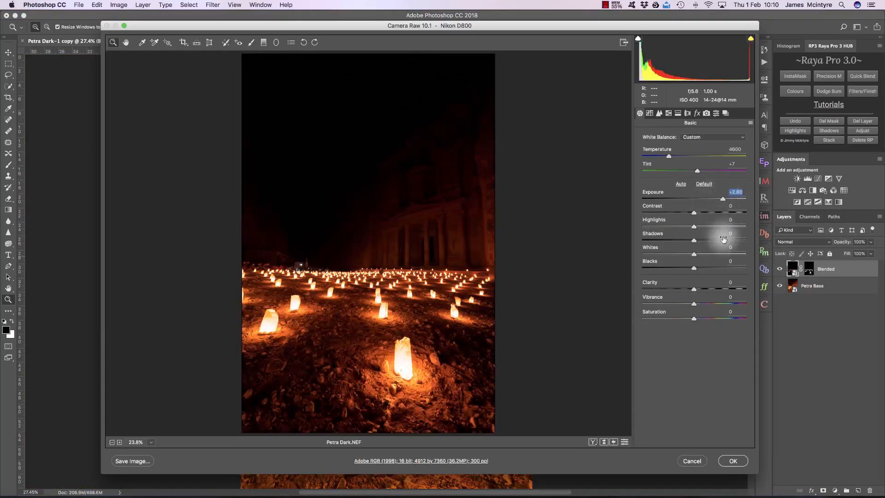
click(726, 240)
drag(692, 226, 680, 226)
drag(725, 199, 729, 198)
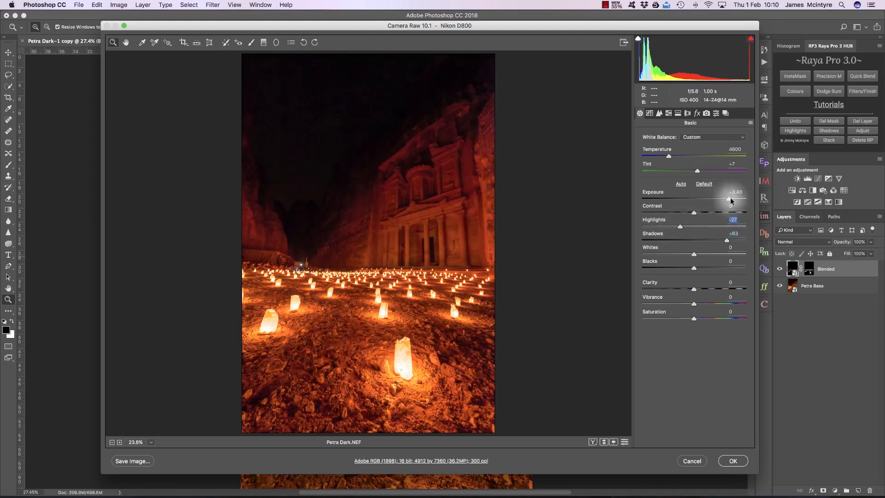
click(731, 239)
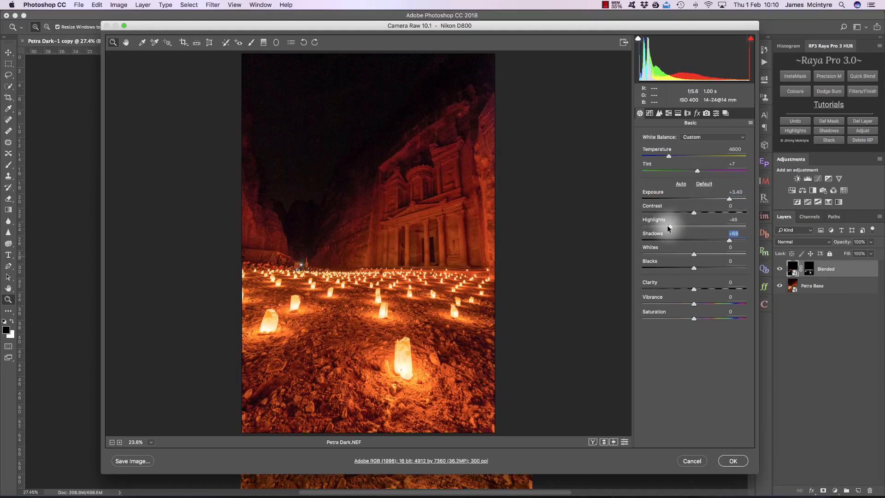
drag(669, 225, 671, 226)
drag(403, 378, 450, 372)
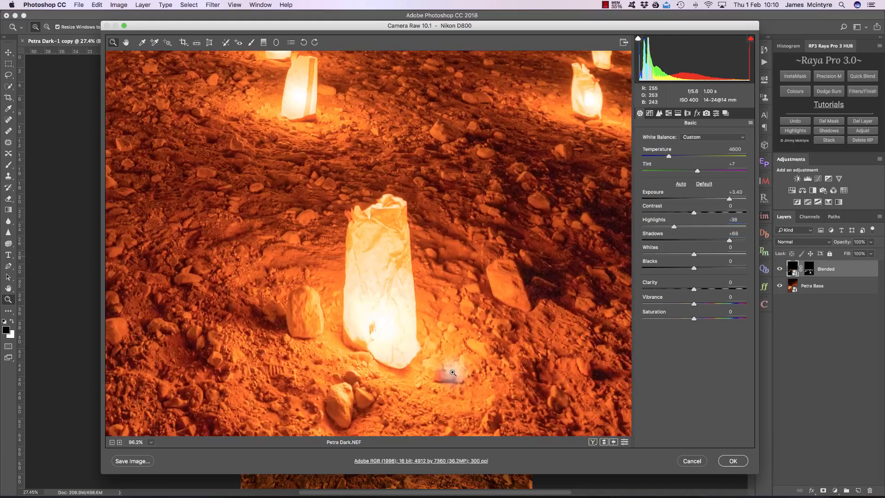
click(732, 460)
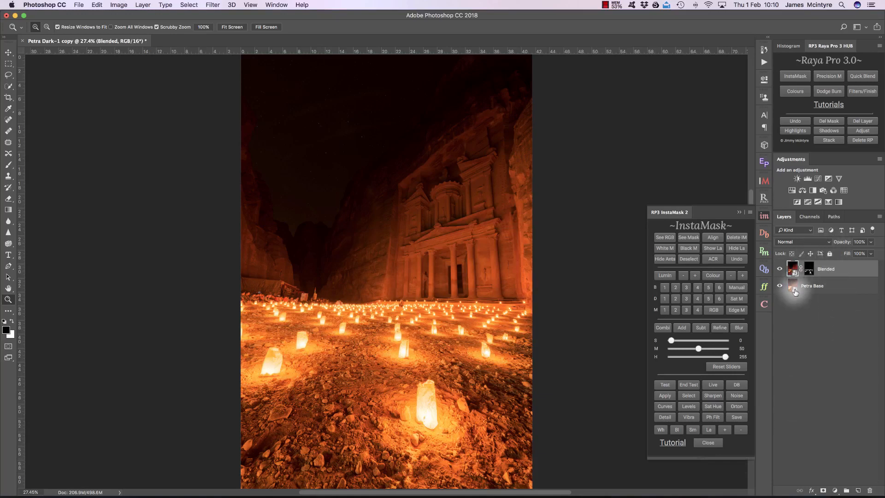
- Try a strong Highlights reduction on Petra Base in Camera Raw and inspect the nearest lantern
click(794, 290)
double_click(794, 288)
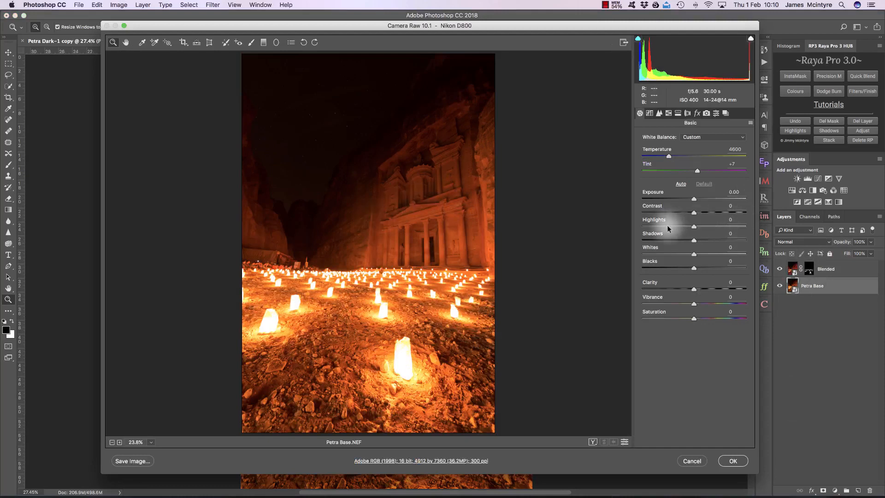
drag(668, 229, 644, 227)
click(734, 463)
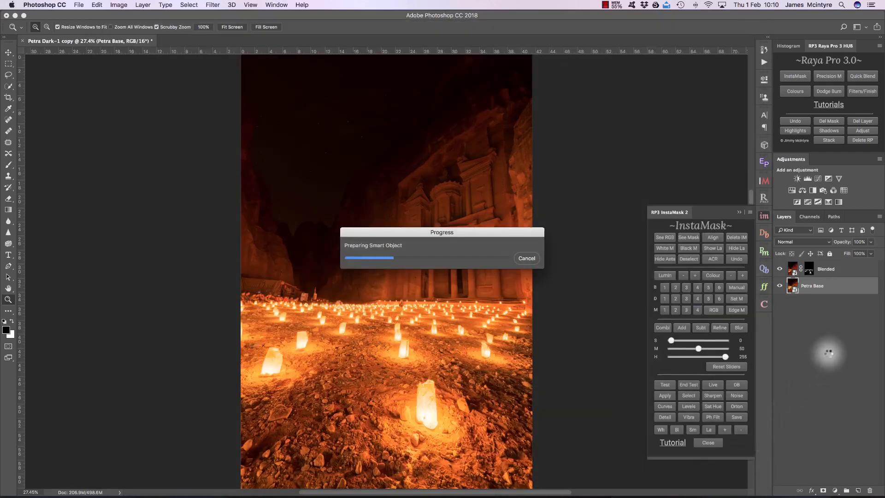
drag(434, 427, 482, 427)
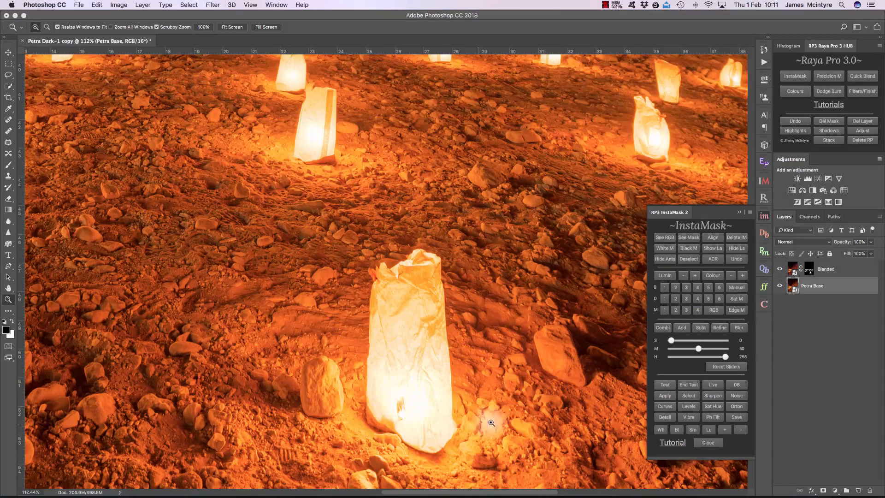
scroll(494, 418, down, 2)
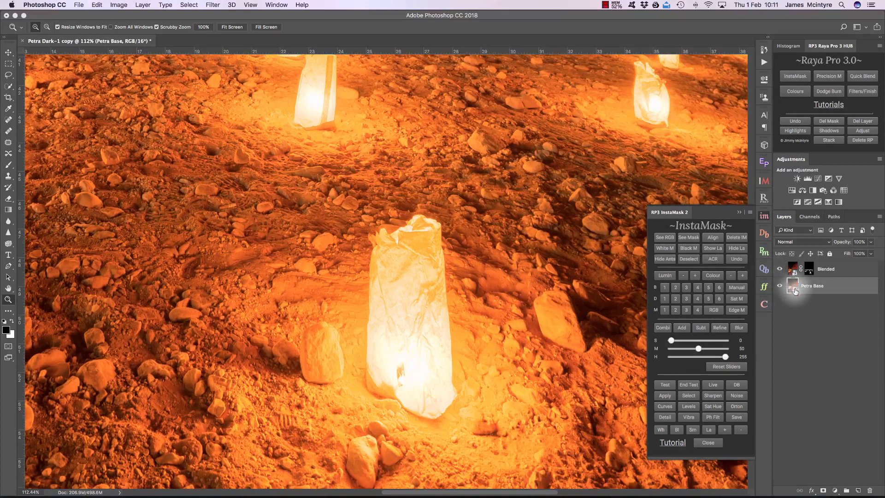
- Set Petra Base's Highlights to -53 in Camera Raw and apply the change
double_click(794, 289)
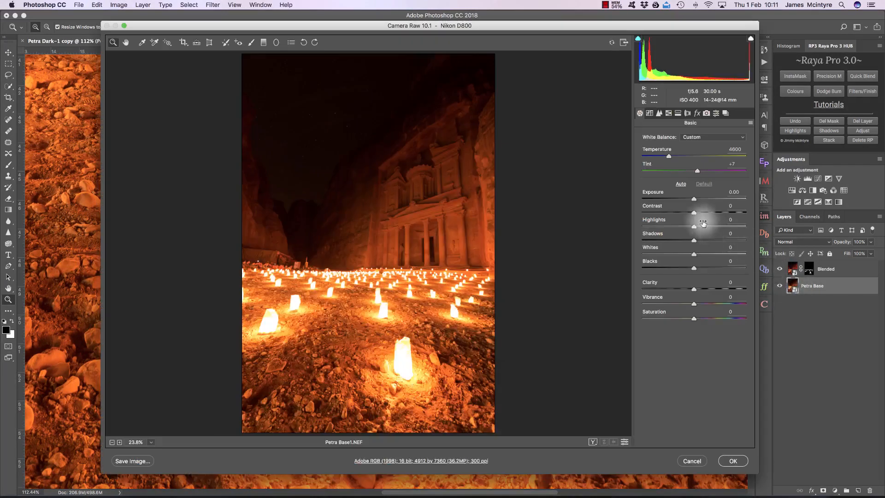
drag(697, 227, 666, 228)
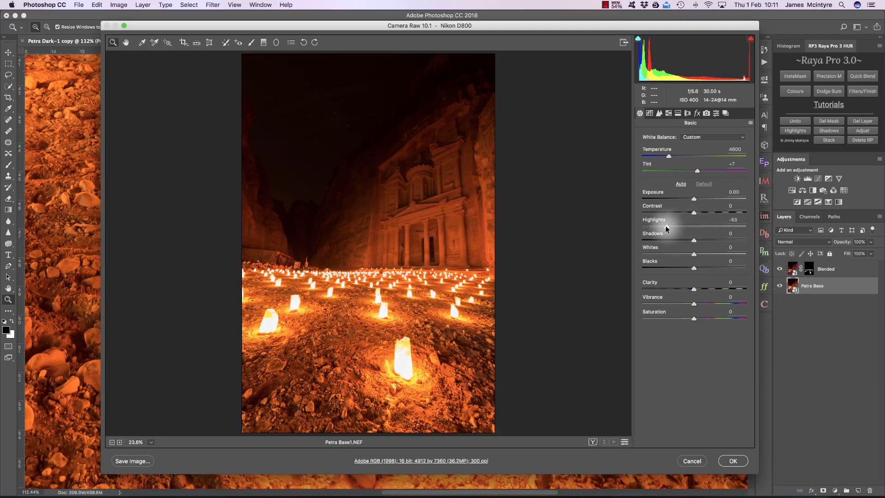
click(733, 461)
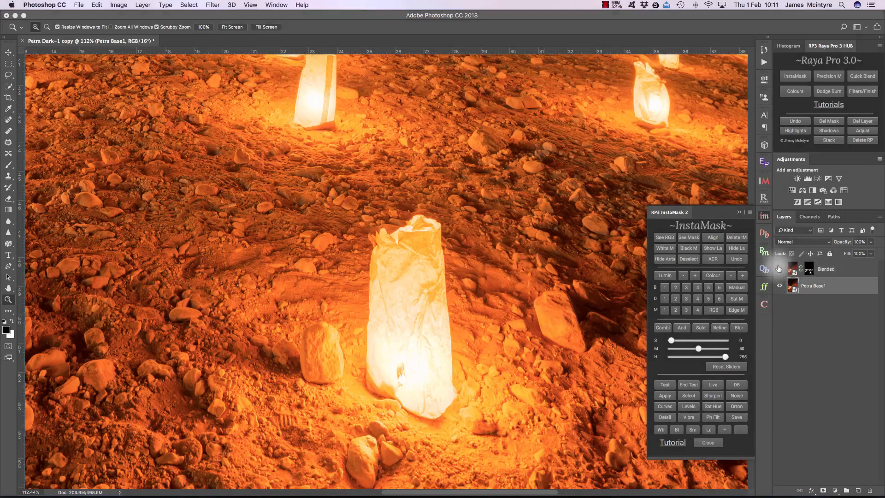
- Compare the nearest lantern and the whole Petra image with the Blended layer hidden and shown
click(780, 269)
click(779, 269)
click(779, 269)
key(super+0)
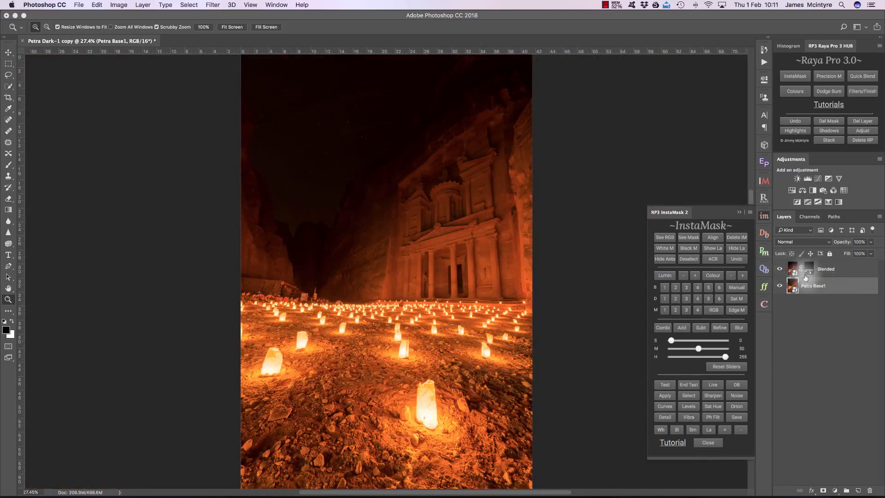
click(779, 269)
click(780, 270)
click(779, 270)
click(779, 270)
click(780, 270)
click(780, 270)
click(779, 270)
click(780, 270)
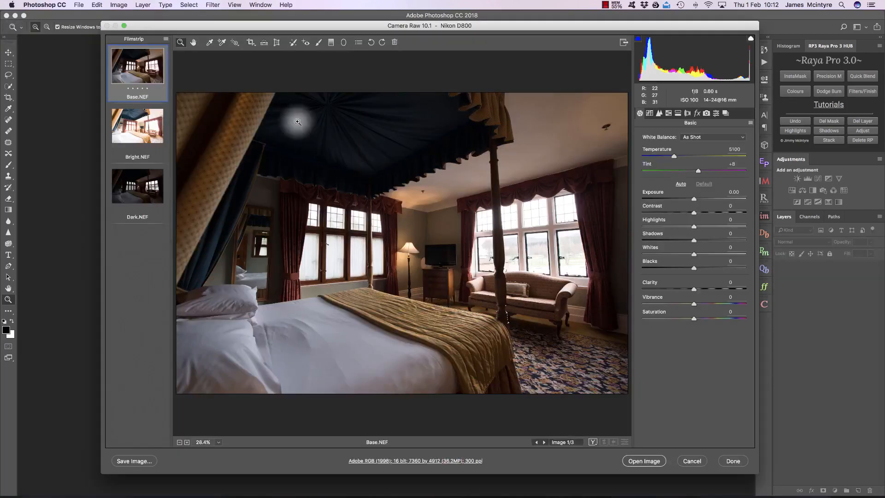
- Review the Bright and Dark bedroom exposures, trying Exposure -1.55 on Dark.NEF and resetting it to default
click(137, 131)
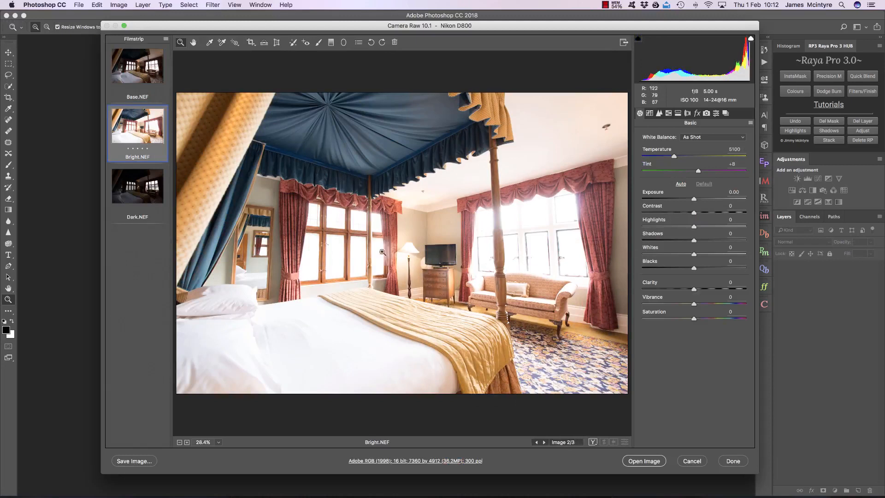
click(137, 184)
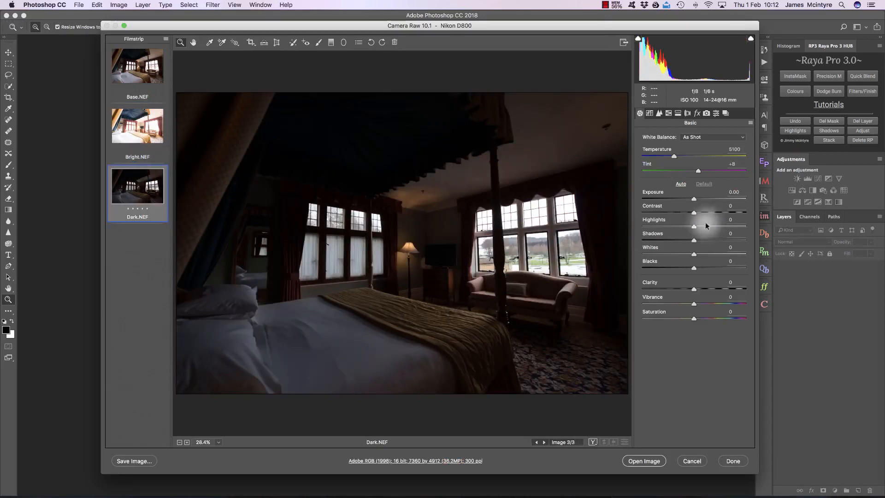
click(678, 199)
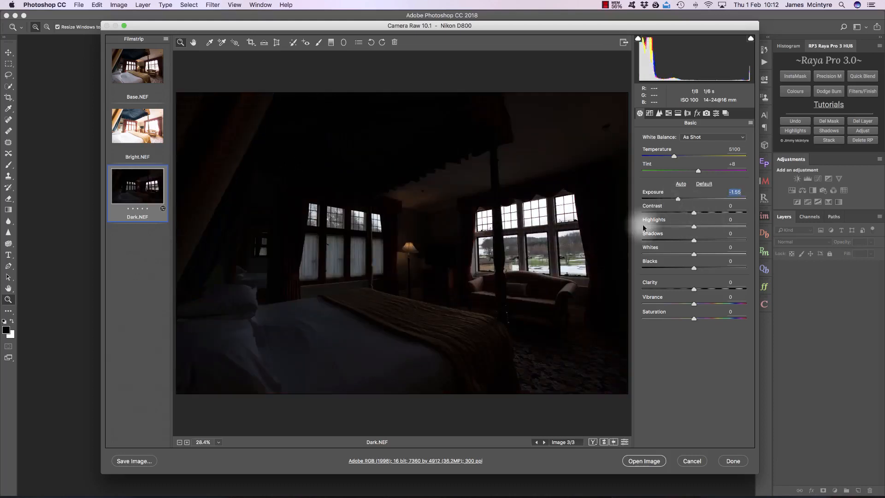
click(704, 184)
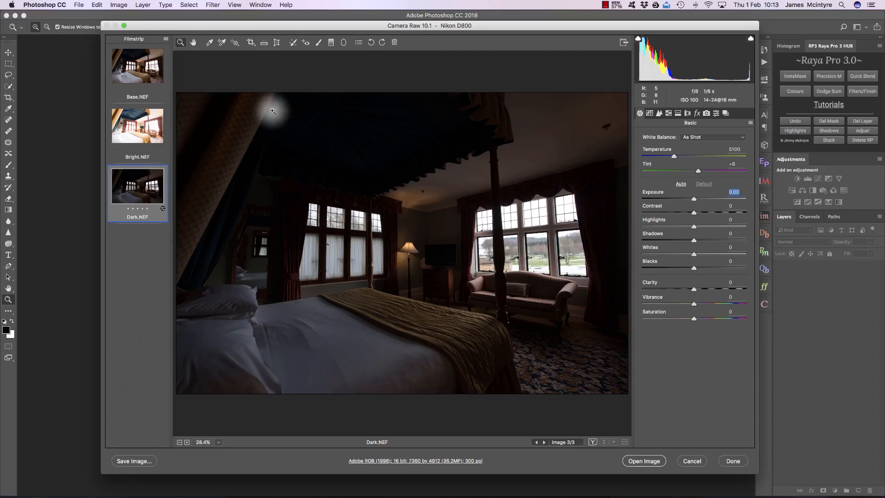
- Select all three bedroom raw files and enable lens profile corrections for them, returning to the Basic settings
key(shift)
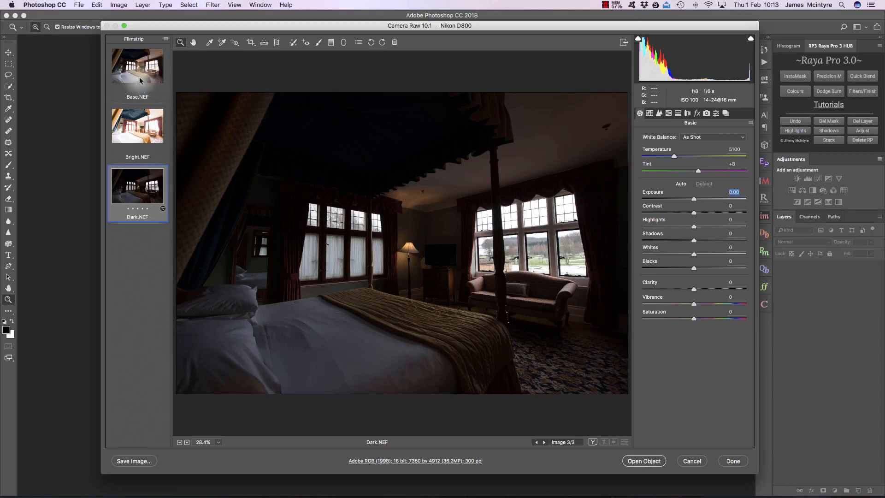
shift+click(141, 77)
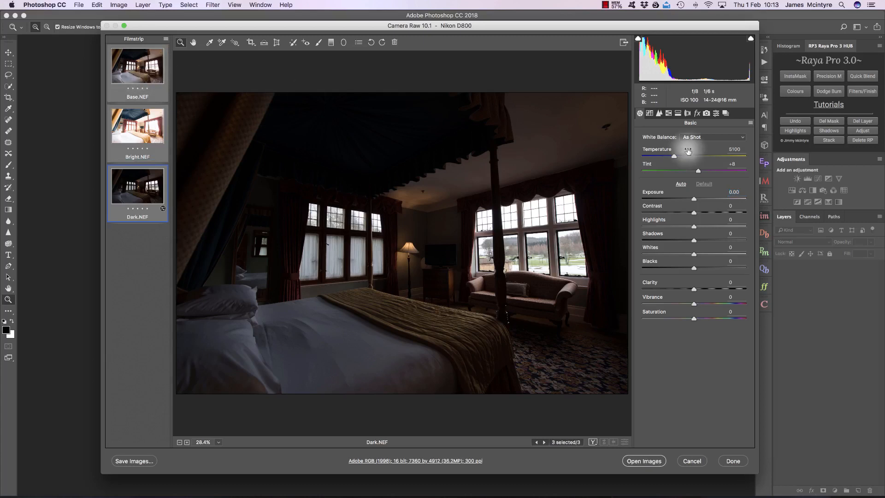
click(688, 114)
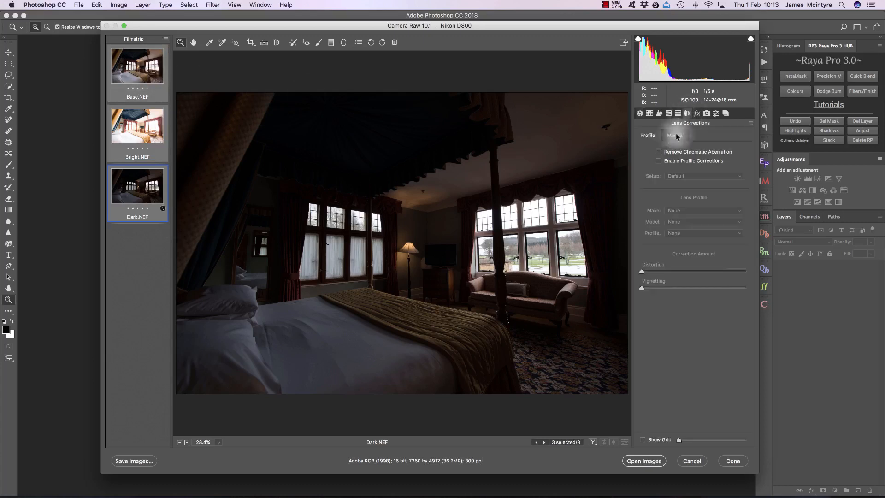
click(659, 161)
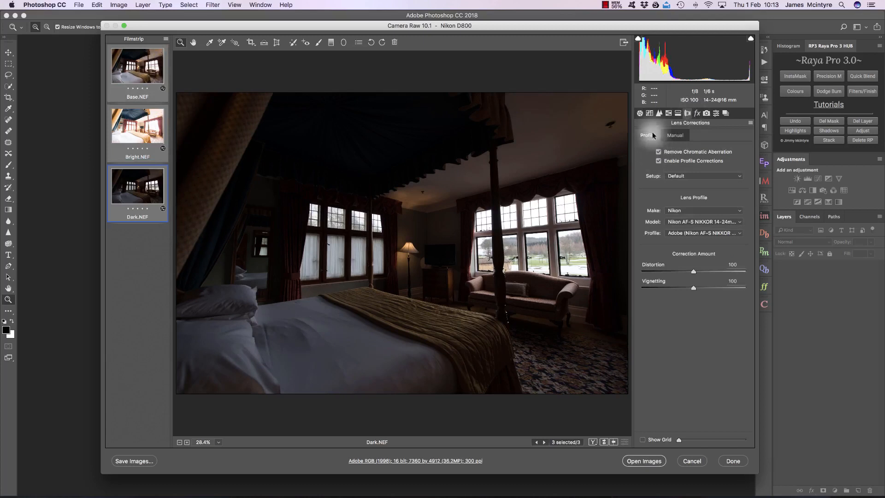
click(640, 113)
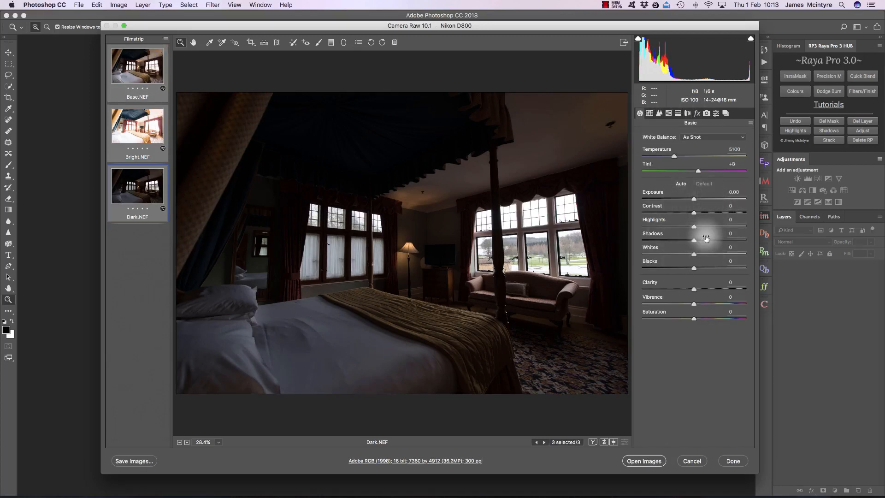
- Open the three bedroom raw files as smart objects and stack them in one document with Raya Pro
key(shift)
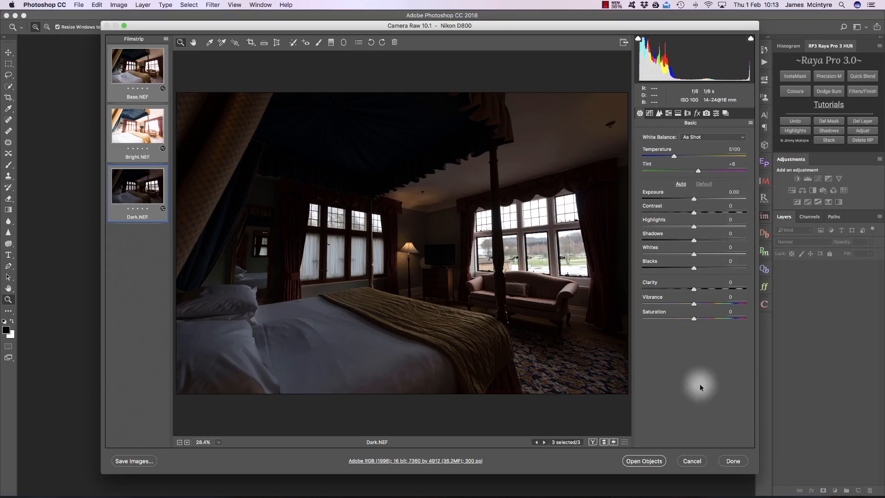
shift+click(646, 462)
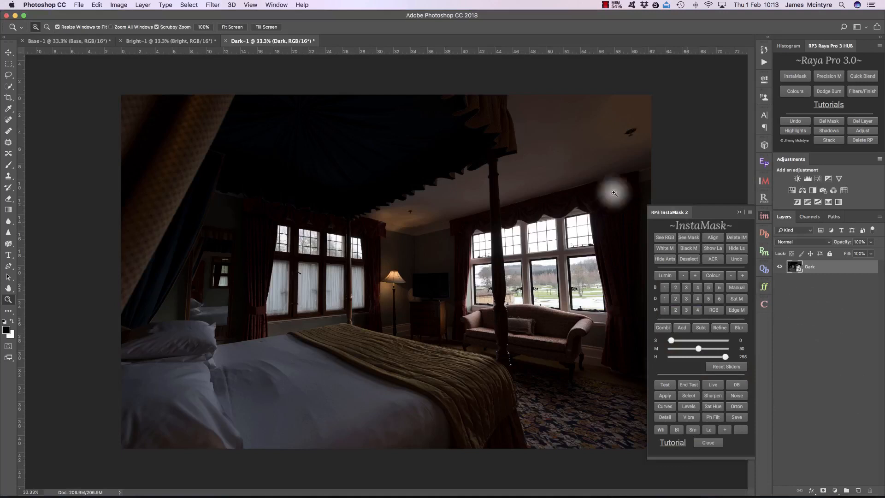
click(831, 142)
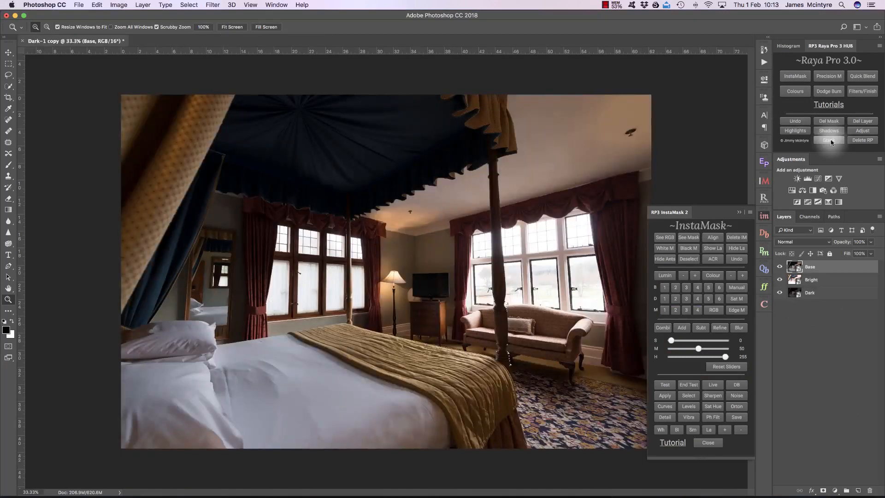
- Move the Base layer to the bottom of the stack, below Dark, and select the Bright layer
drag(838, 268, 853, 300)
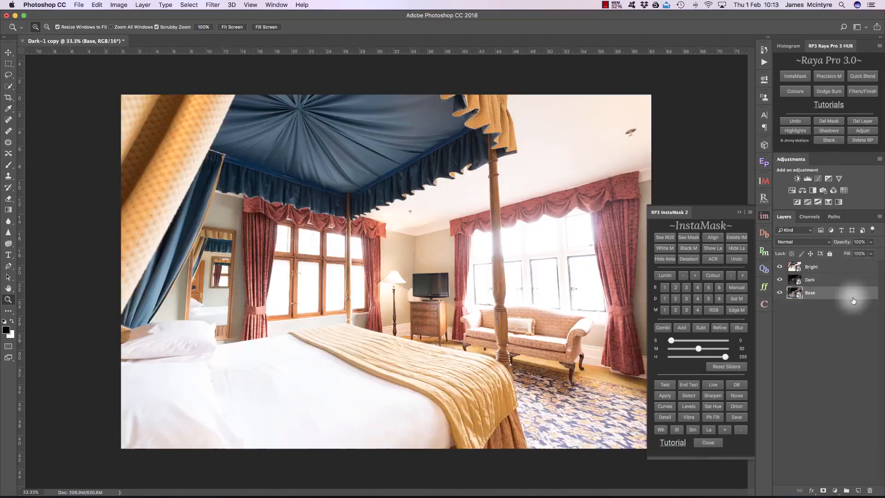
click(823, 280)
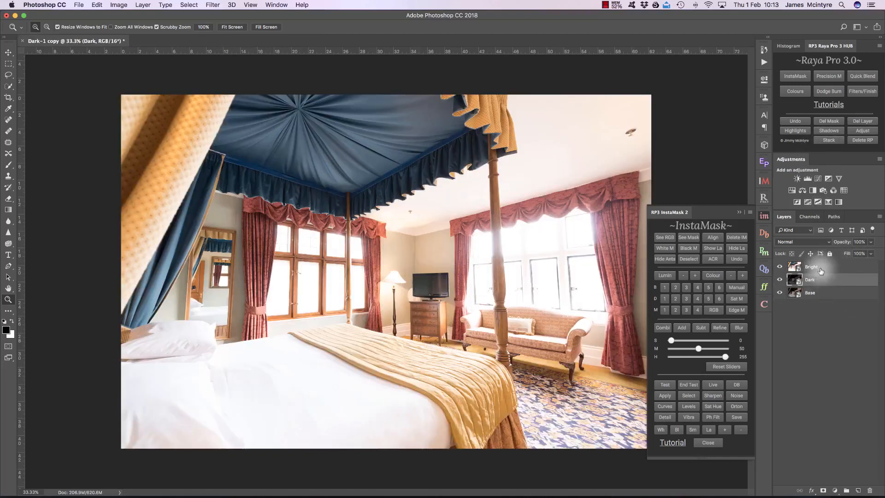
click(830, 269)
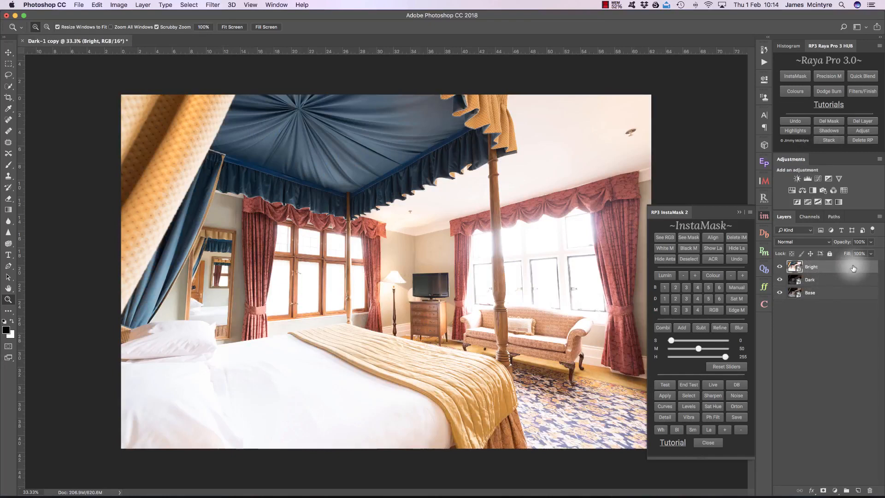
- Hide the Bright and Dark layers, select Dark, and generate a Brights 1 luminosity mask from the Base exposure
click(780, 267)
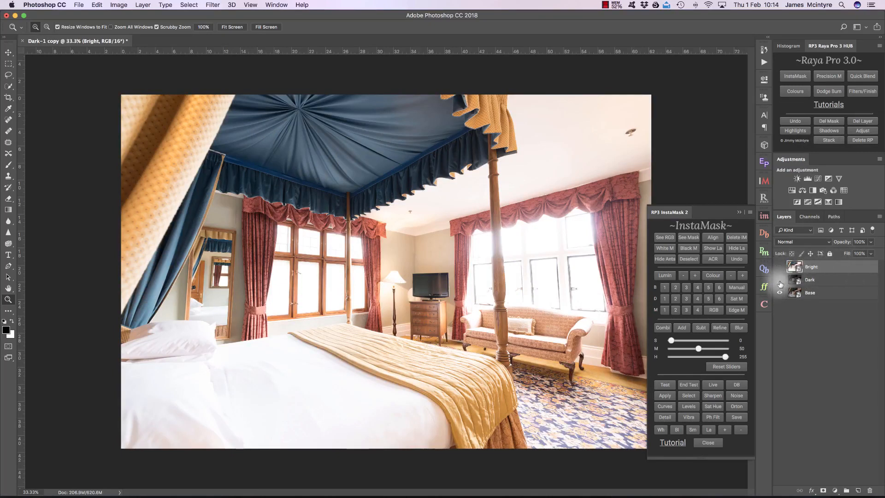
click(780, 280)
click(831, 281)
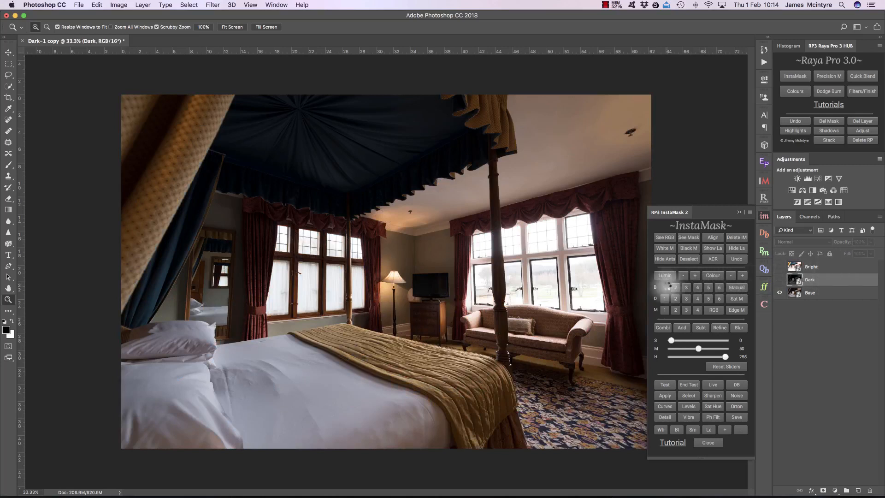
click(666, 288)
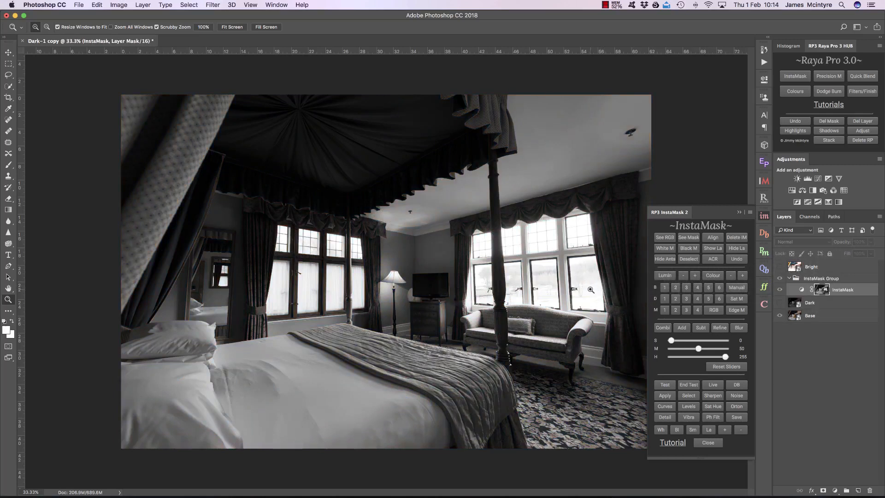
click(676, 287)
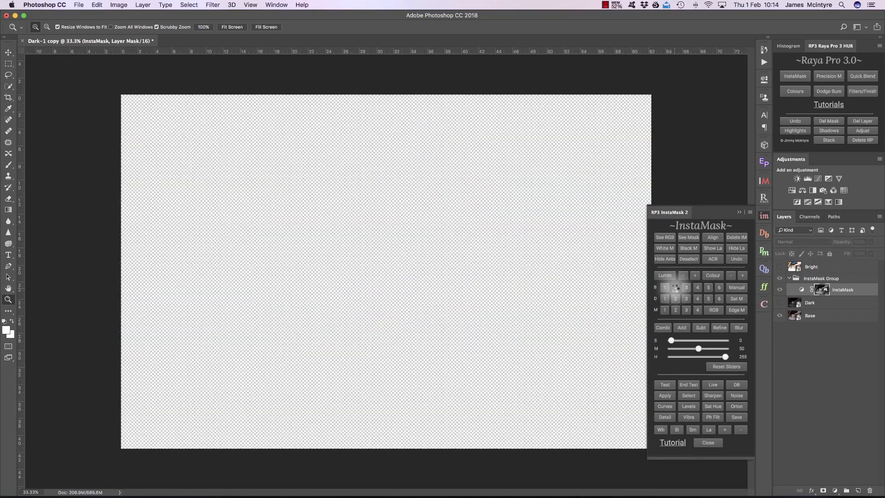
click(665, 288)
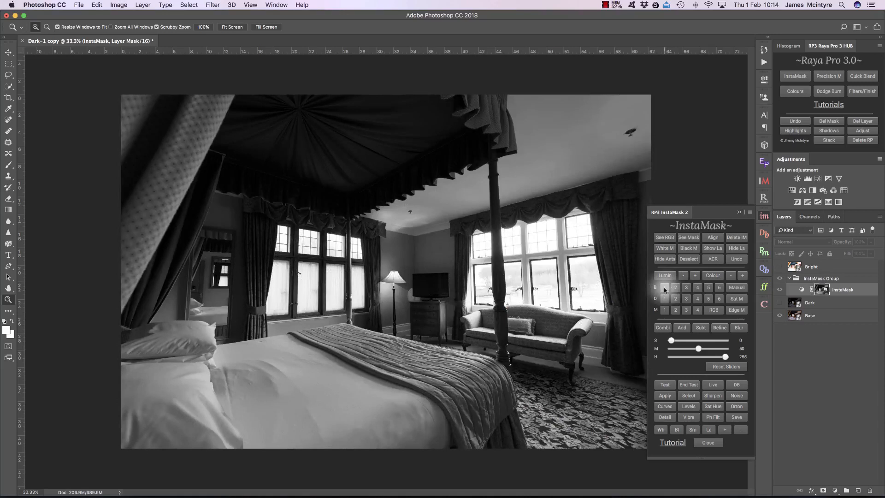
- Compare the Brights 1 masks of the red, green and blue channels in the RGB Masks options
click(713, 310)
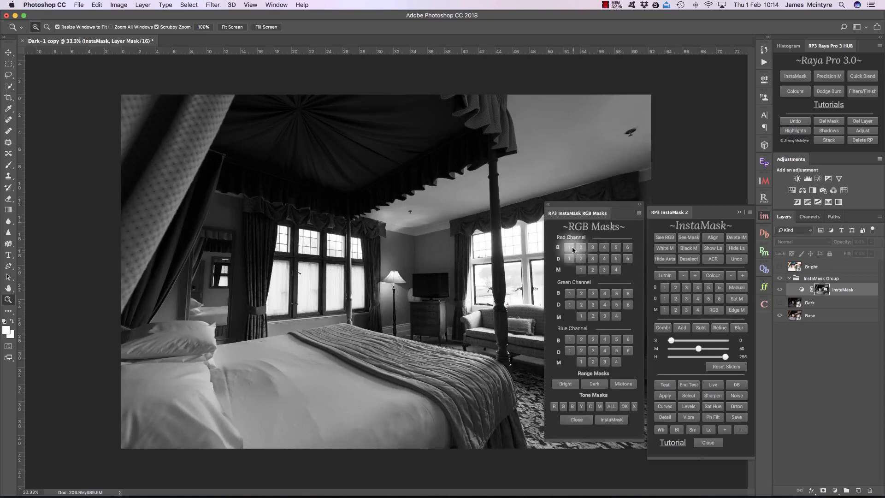
drag(576, 213, 667, 112)
click(662, 146)
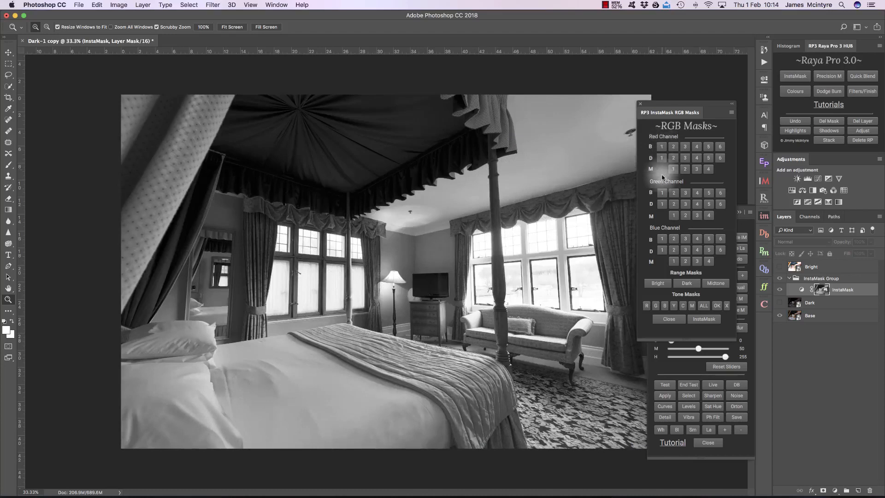
click(662, 192)
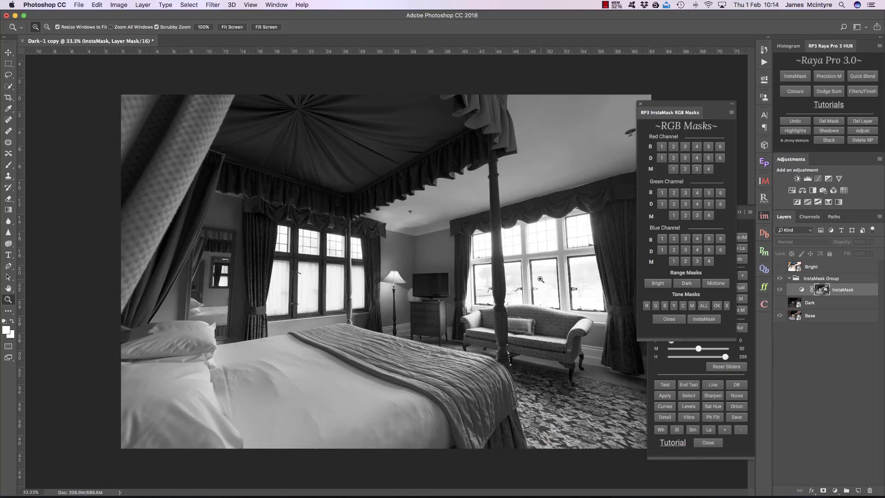
click(662, 147)
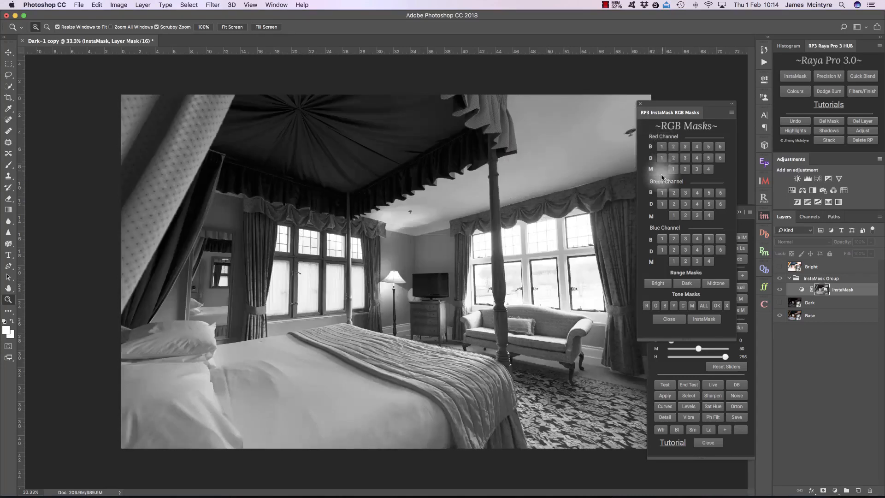
click(661, 193)
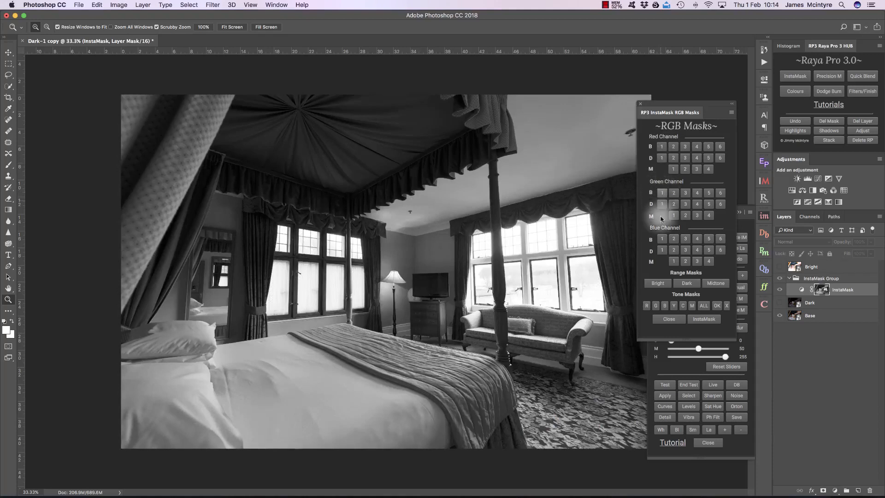
click(662, 239)
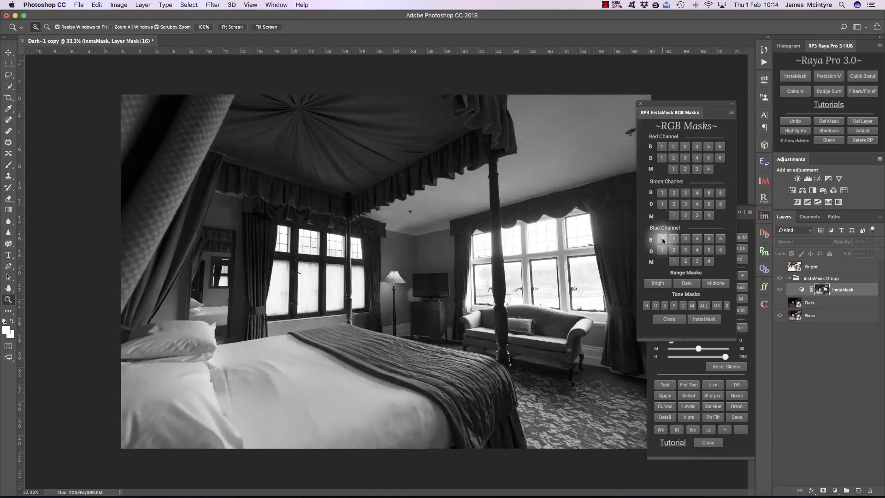
- Compare the luminosity Brights 1 mask with the blue channel version and keep the blue channel Brights 1 mask
drag(660, 113, 318, 43)
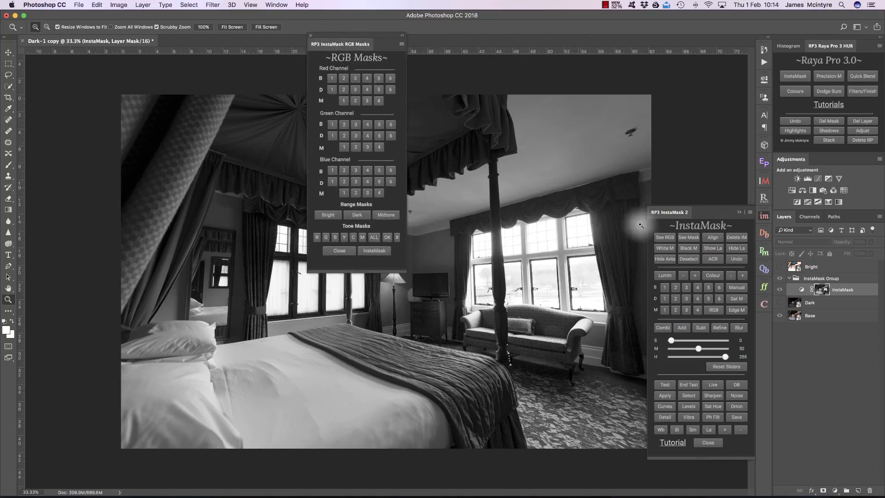
click(664, 287)
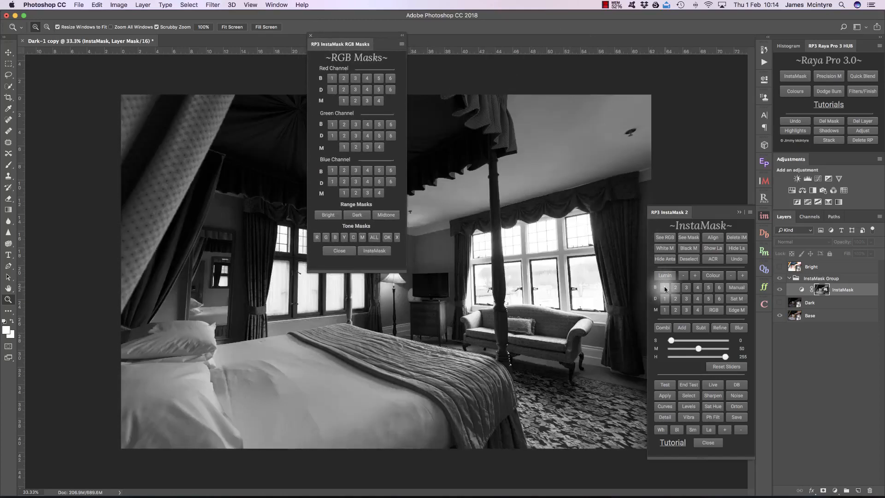
click(332, 171)
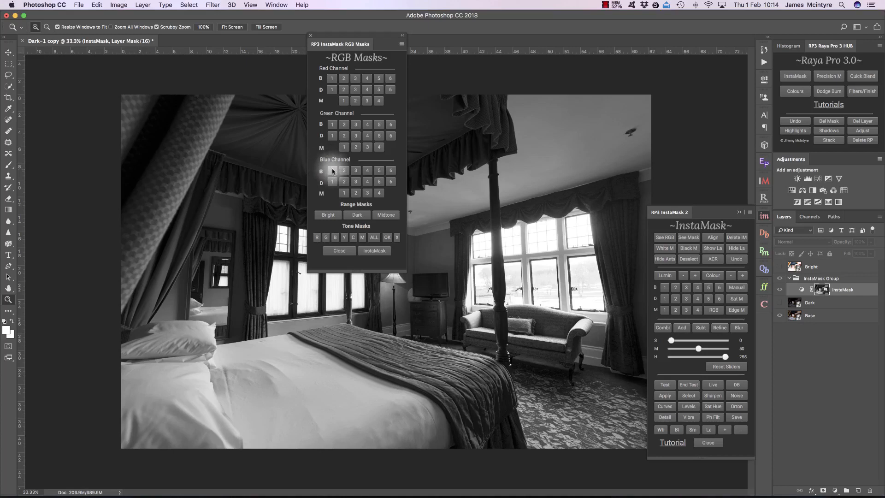
click(339, 251)
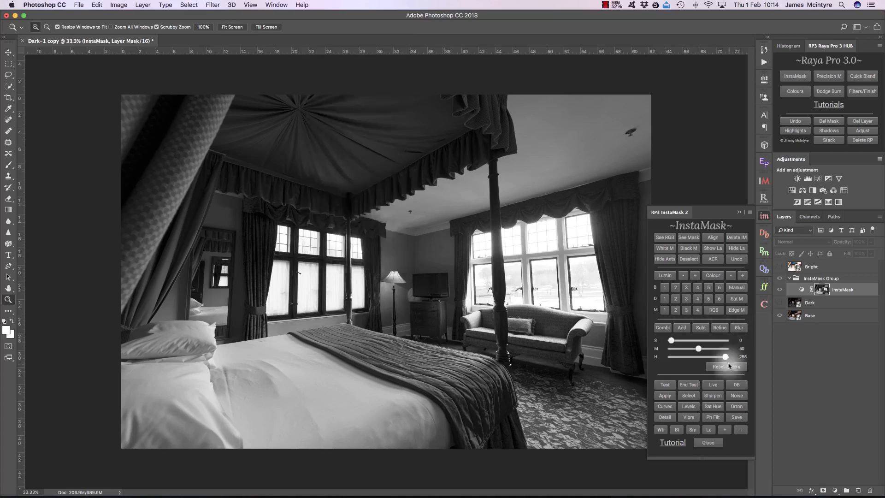
- Refine the blue channel mask with midtones 55 and highlights 201, and load it as a selection
drag(725, 357, 715, 357)
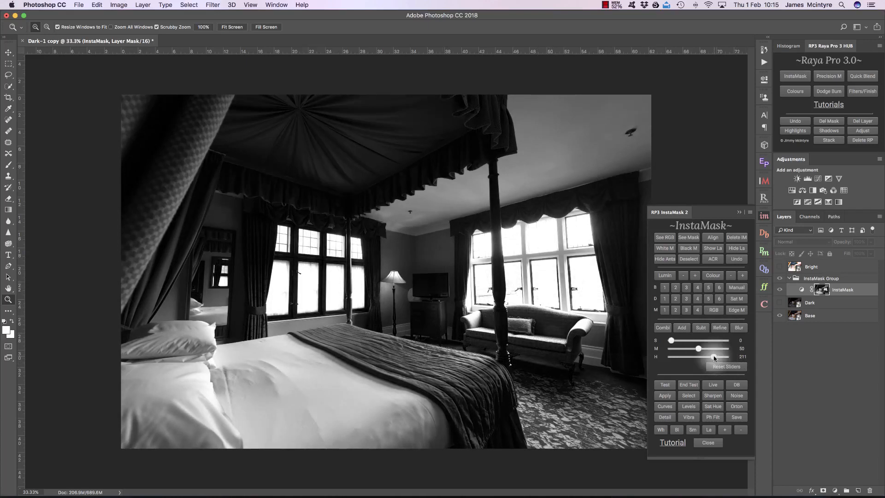
drag(715, 357, 701, 350)
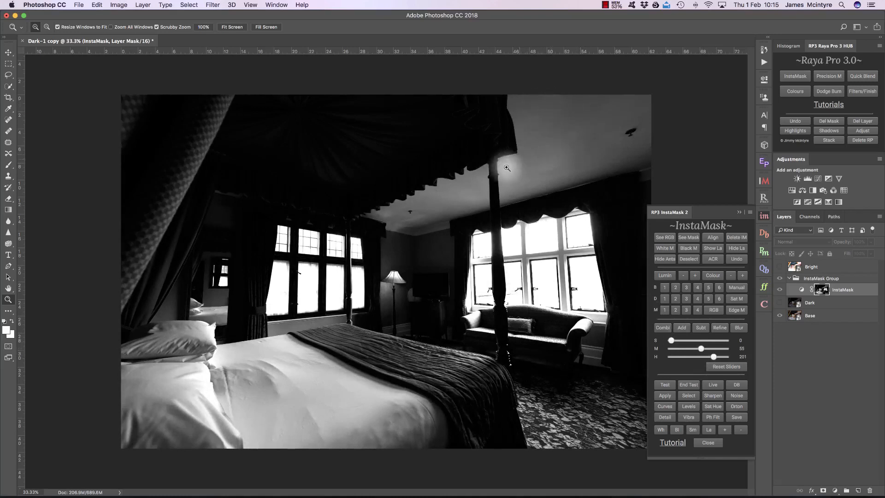
click(689, 395)
- Show the Dark layer with a black mask and paint white over both sets of windows through the hidden selection
click(710, 250)
click(665, 258)
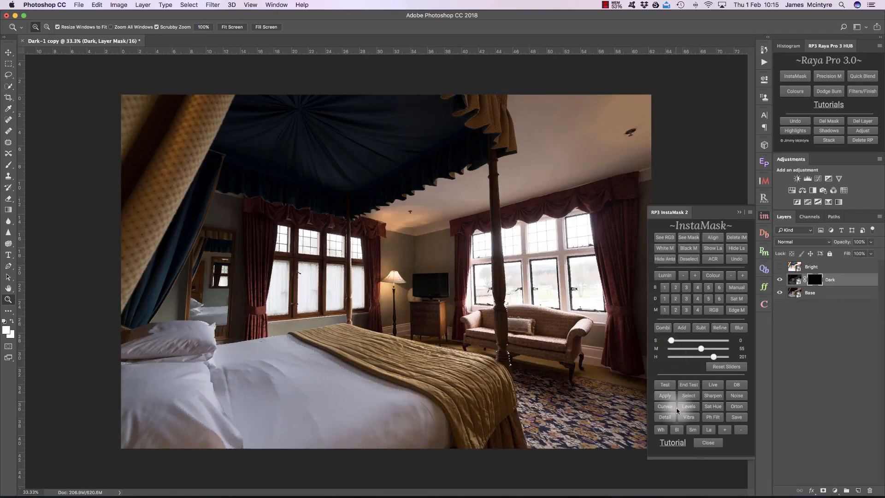
click(661, 429)
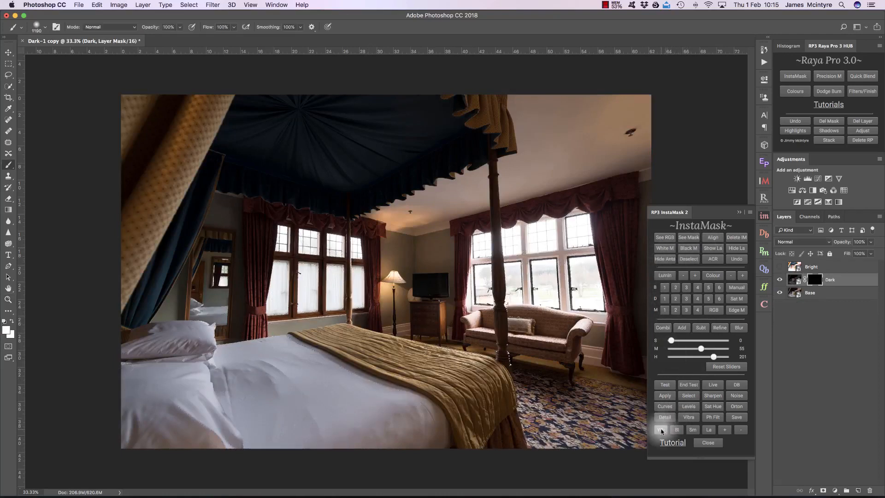
click(738, 213)
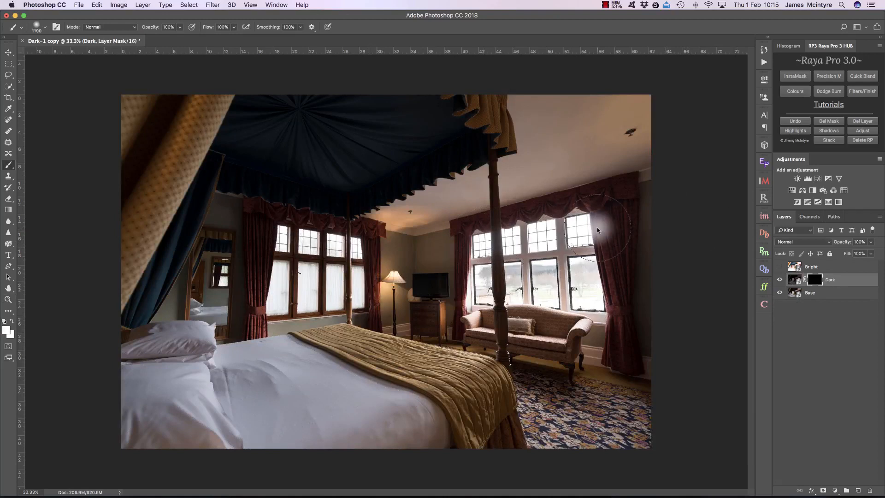
mouse_move(598, 230)
mouse_down()
mouse_move(600, 287)
mouse_move(522, 280)
mouse_move(605, 288)
mouse_move(470, 289)
mouse_move(494, 272)
mouse_move(494, 258)
mouse_move(588, 240)
mouse_move(598, 314)
mouse_move(476, 306)
mouse_move(496, 298)
mouse_move(595, 313)
mouse_move(585, 318)
mouse_move(477, 309)
mouse_move(486, 263)
mouse_move(585, 241)
mouse_move(586, 316)
mouse_move(569, 334)
mouse_move(531, 331)
mouse_up()
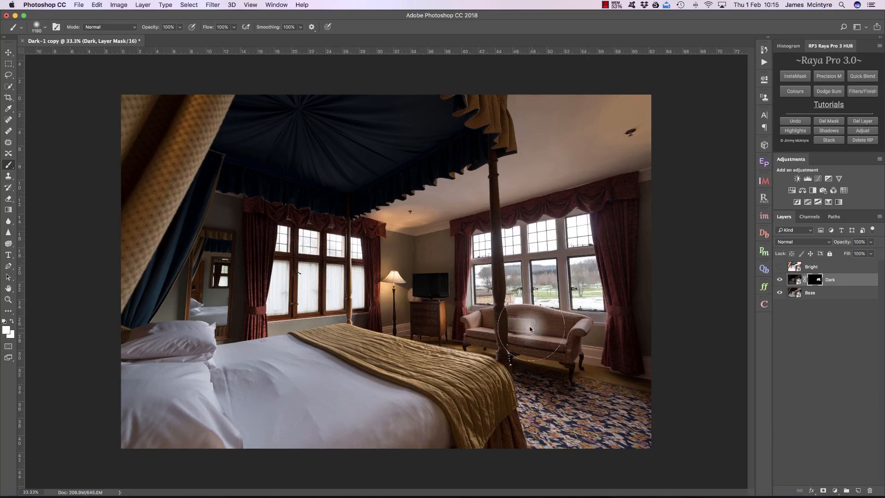
mouse_move(283, 247)
mouse_down()
mouse_move(334, 251)
mouse_move(354, 276)
mouse_move(284, 283)
mouse_move(290, 290)
mouse_move(338, 286)
mouse_move(248, 279)
mouse_move(331, 253)
mouse_move(332, 240)
mouse_move(296, 238)
mouse_move(346, 250)
mouse_up()
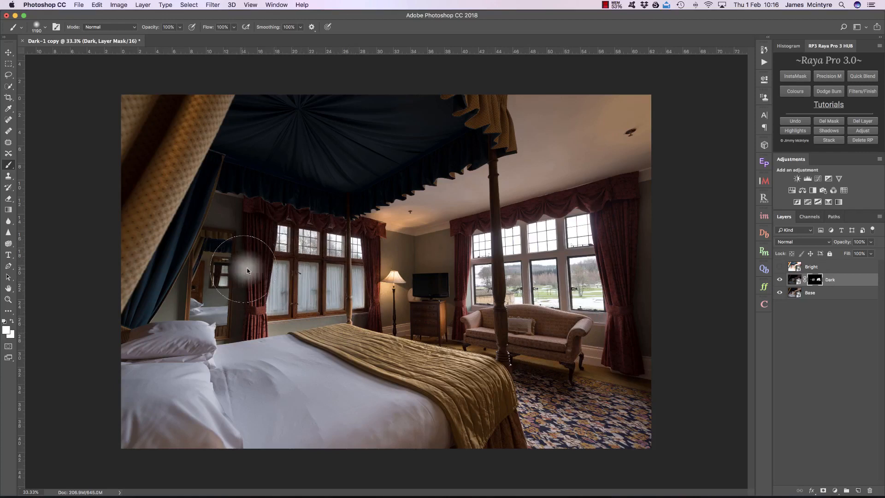
- Examine the window reflection in the bedroom mirror at close range
click(7, 299)
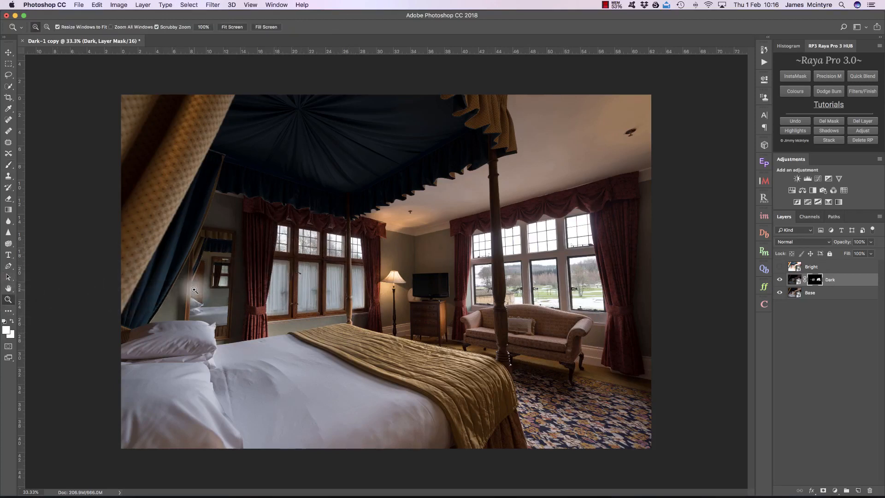
drag(197, 289, 263, 297)
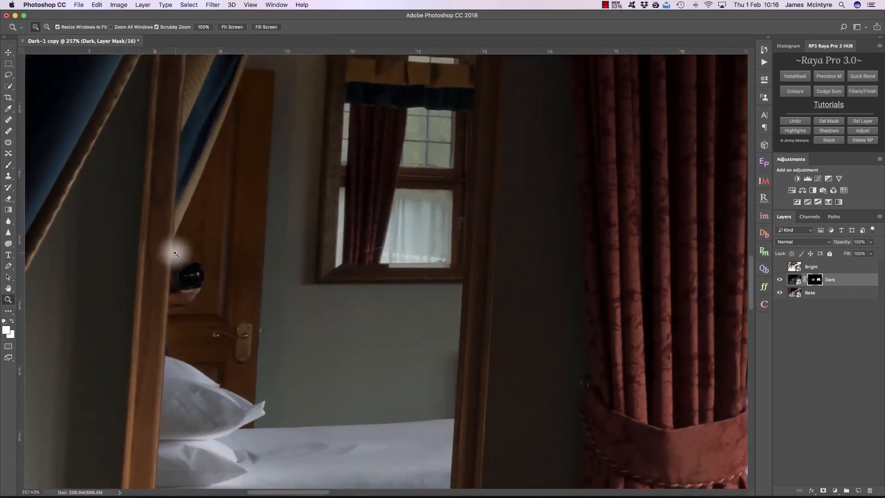
click(233, 28)
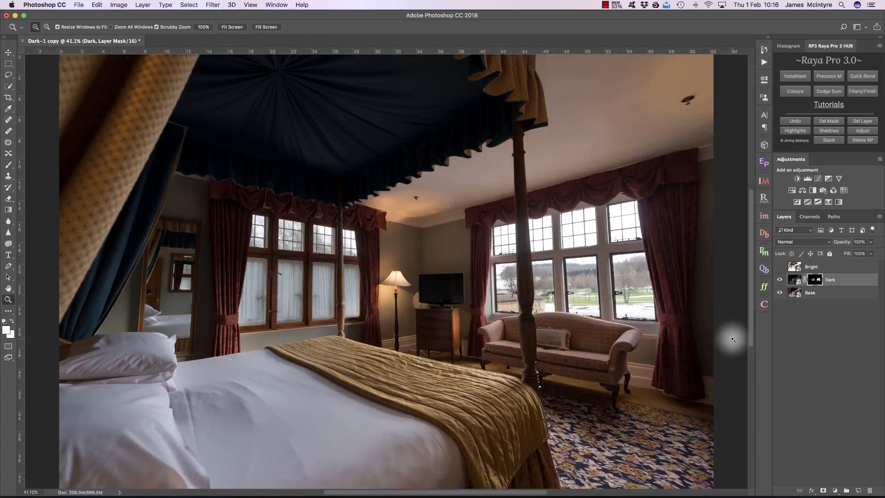
click(763, 218)
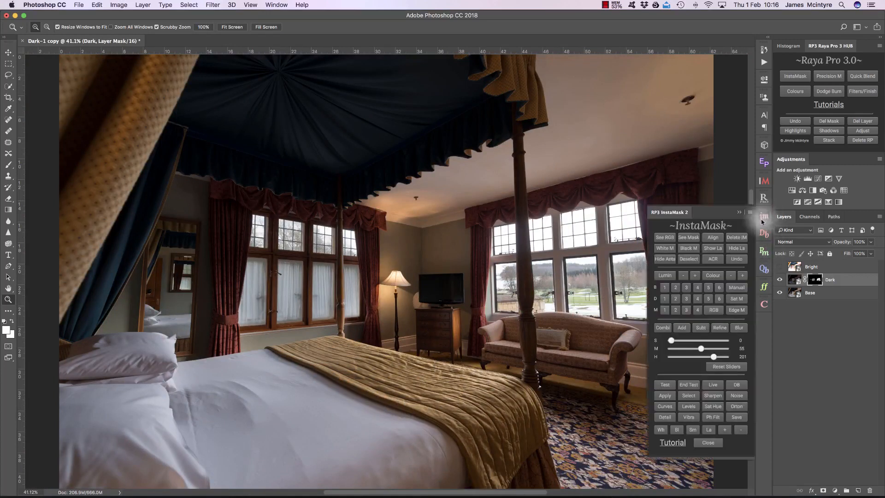
click(739, 212)
- Compare the window view behind the sofa with the Dark layer hidden and shown, checking the blend around the frames
drag(600, 305, 603, 307)
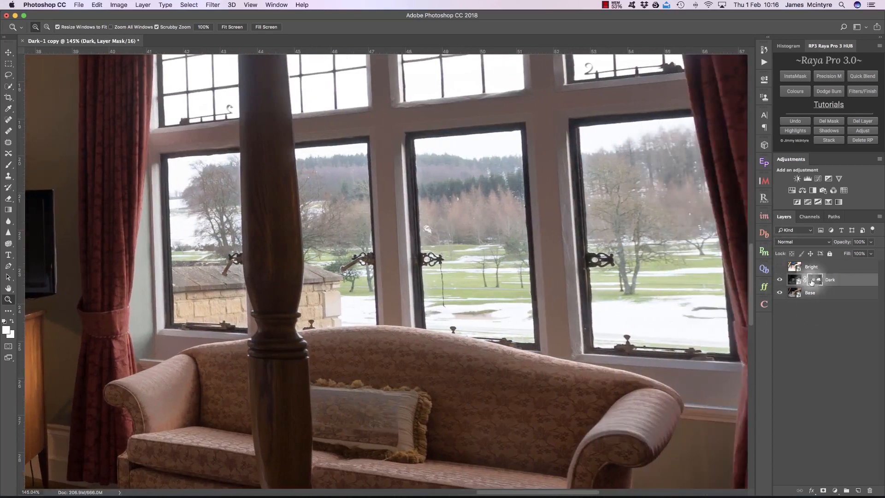
click(780, 281)
click(780, 280)
click(780, 280)
click(780, 280)
scroll(669, 318, down, 2)
scroll(669, 318, down, 1)
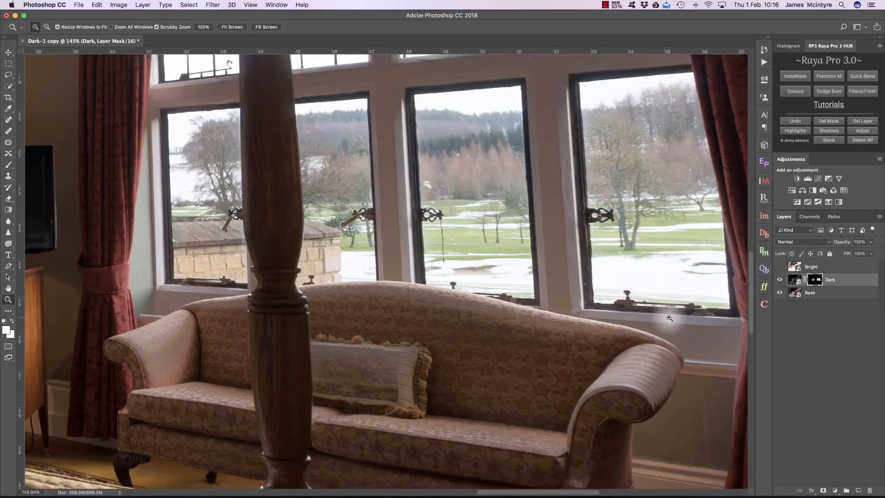
click(781, 280)
click(780, 280)
click(781, 280)
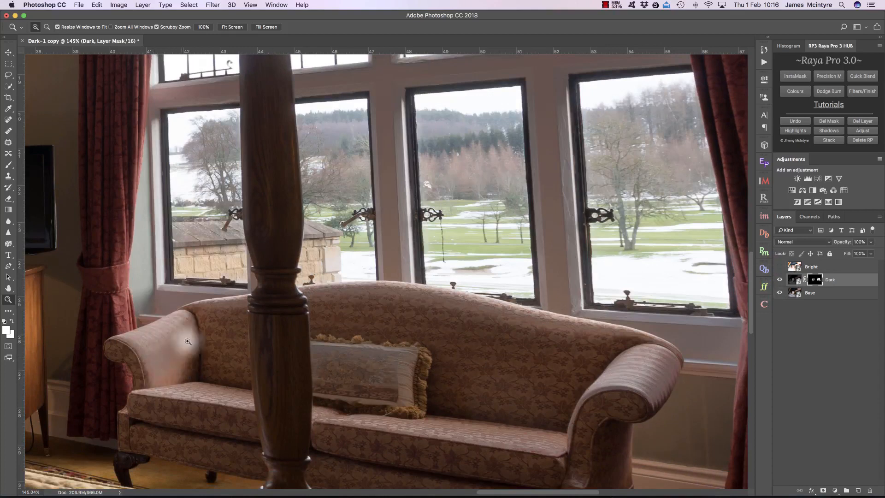
click(781, 280)
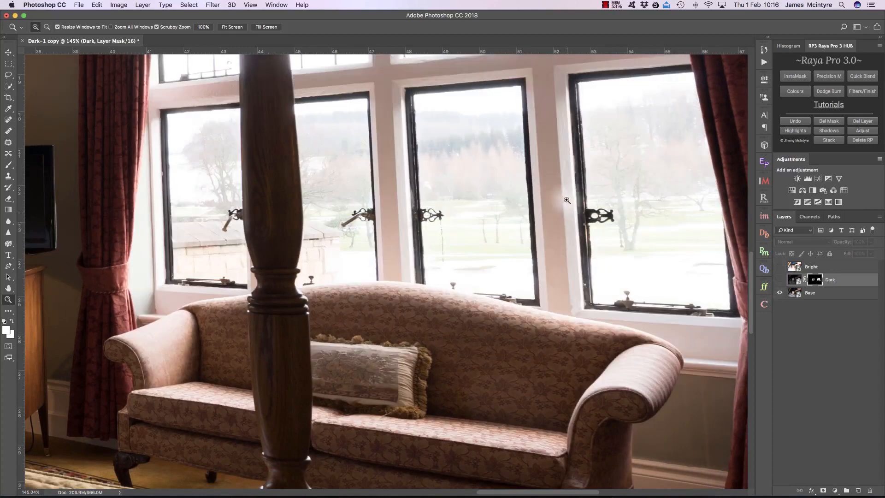
click(781, 280)
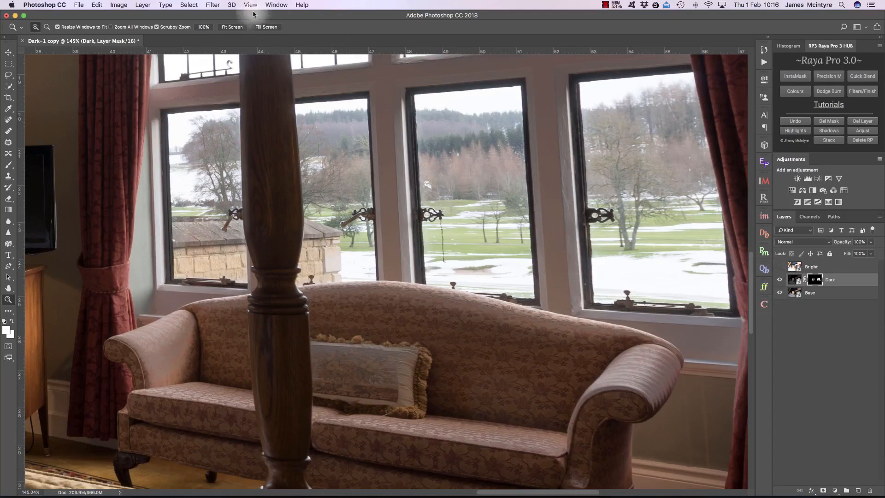
click(232, 28)
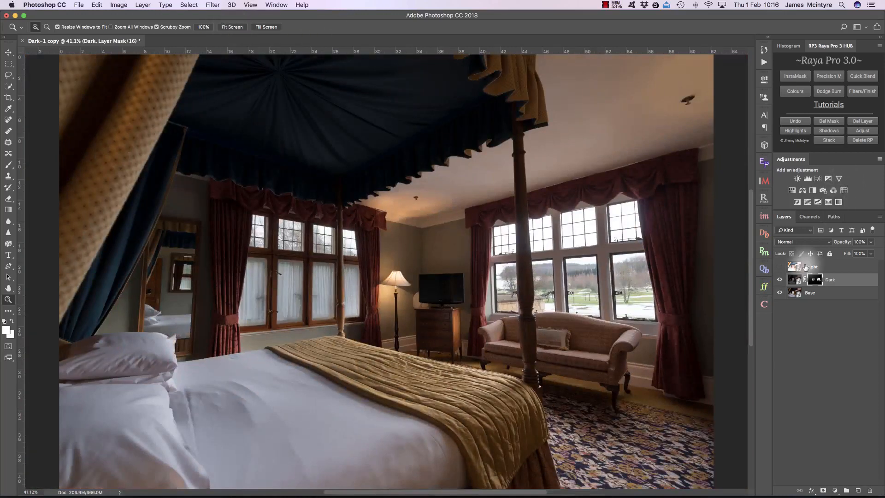
- Set the Dark layer's raw exposure to +1.55, highlights to -56 and shadows to +24 in Camera Raw, and apply them
click(763, 215)
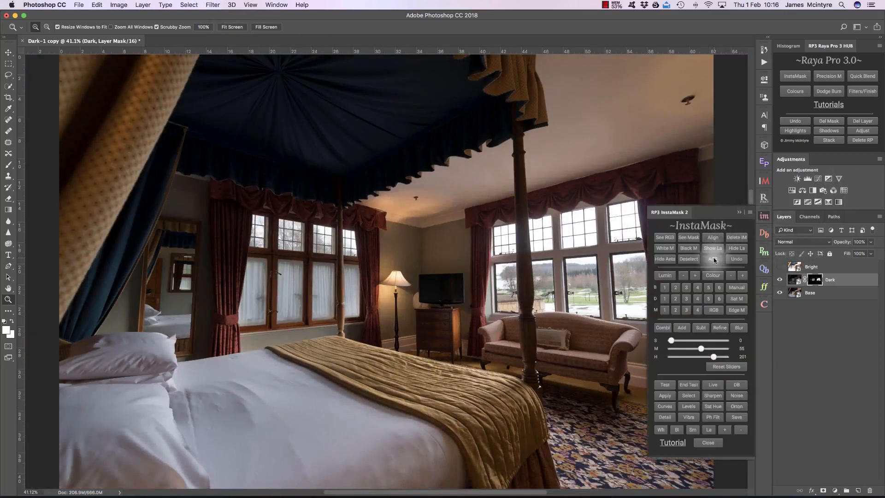
click(713, 259)
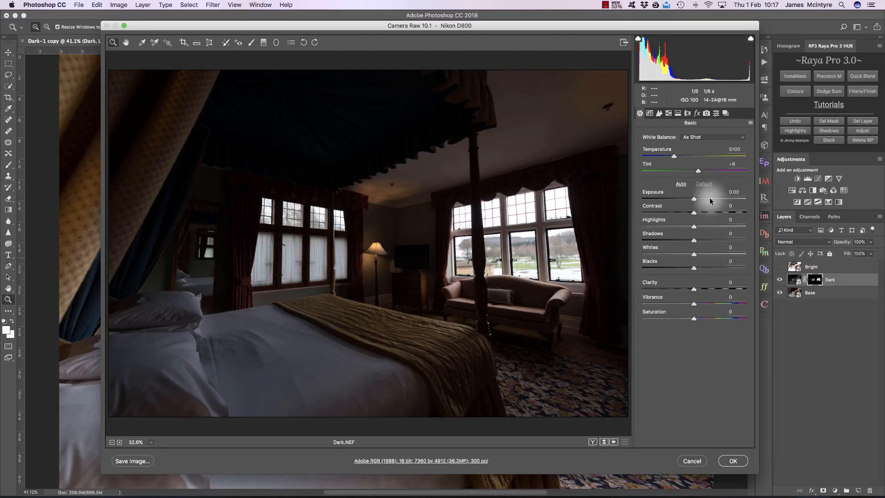
click(709, 199)
drag(694, 227, 664, 225)
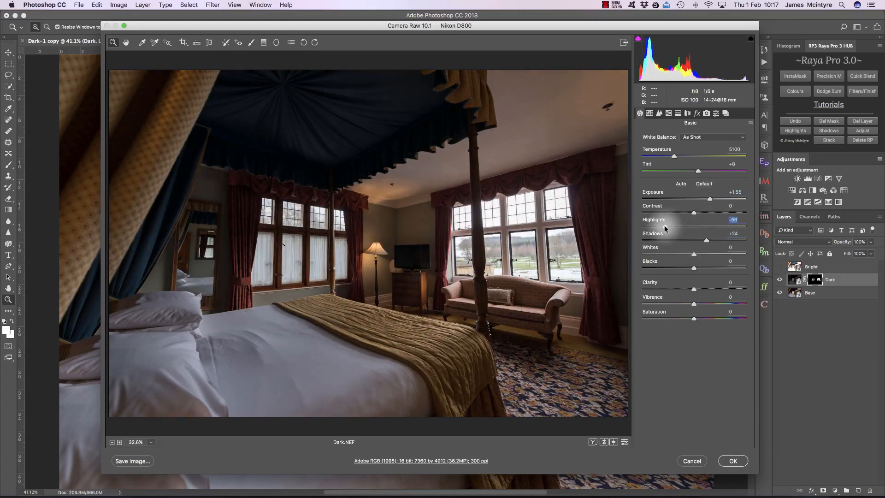
click(734, 461)
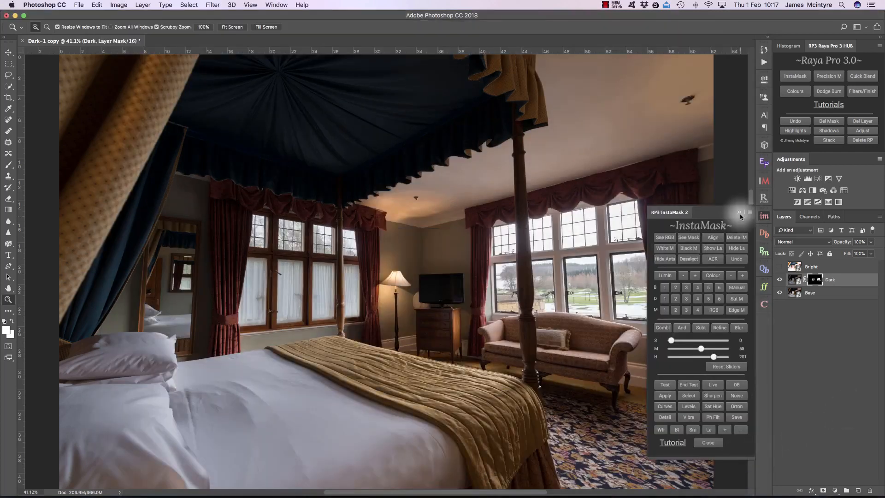
- Examine the window blend behind the sofa at close range, and compare the whole room with the Dark layer hidden and shown
drag(611, 280, 655, 289)
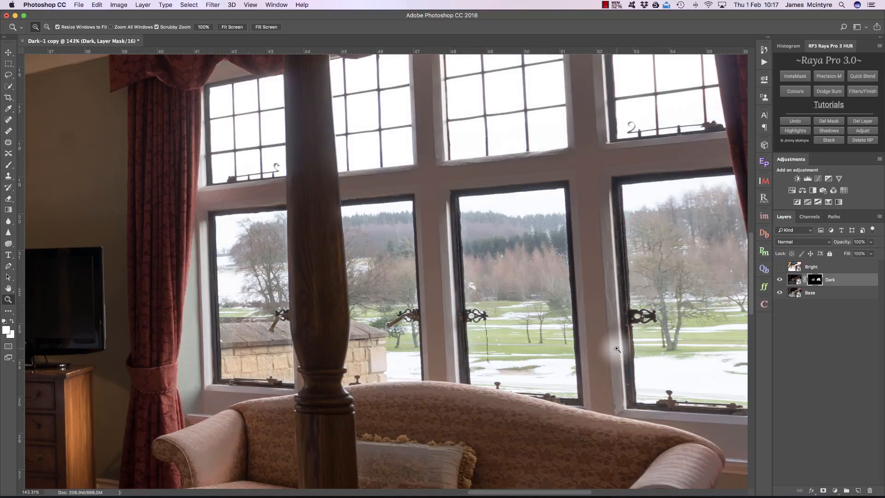
scroll(643, 349, down, 1)
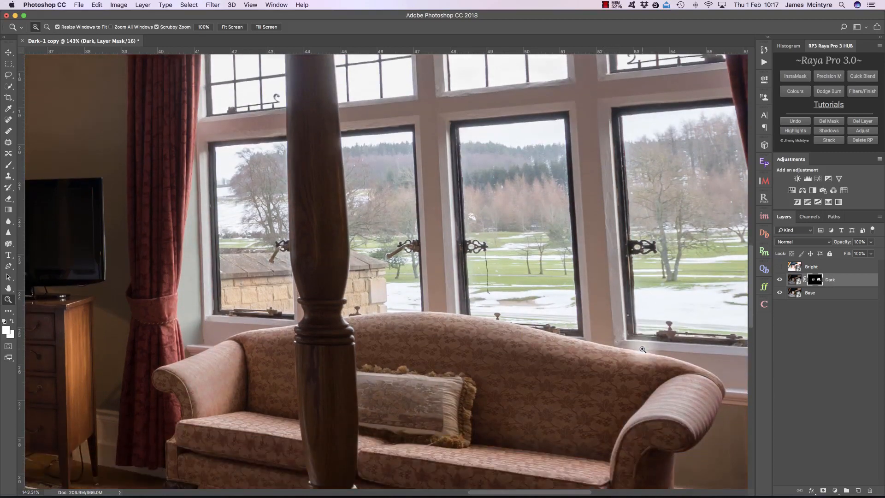
scroll(682, 375, left, 3)
scroll(681, 375, down, 2)
scroll(686, 377, right, 10)
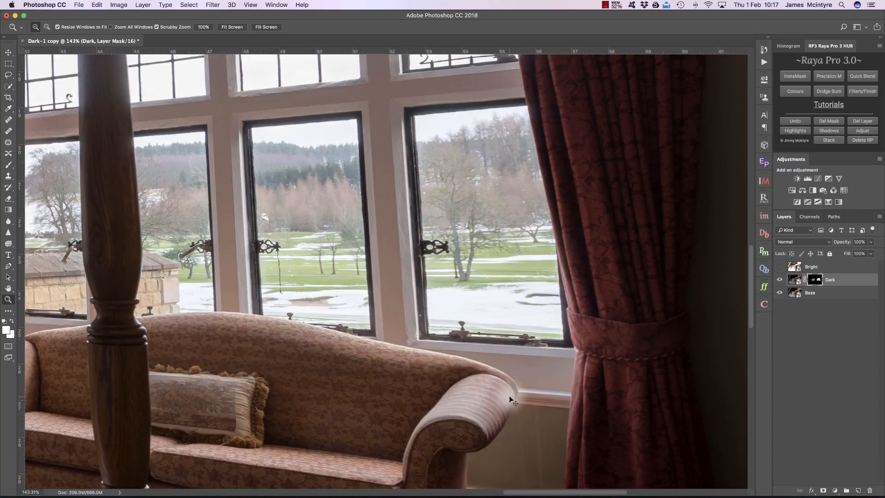
key(super+0)
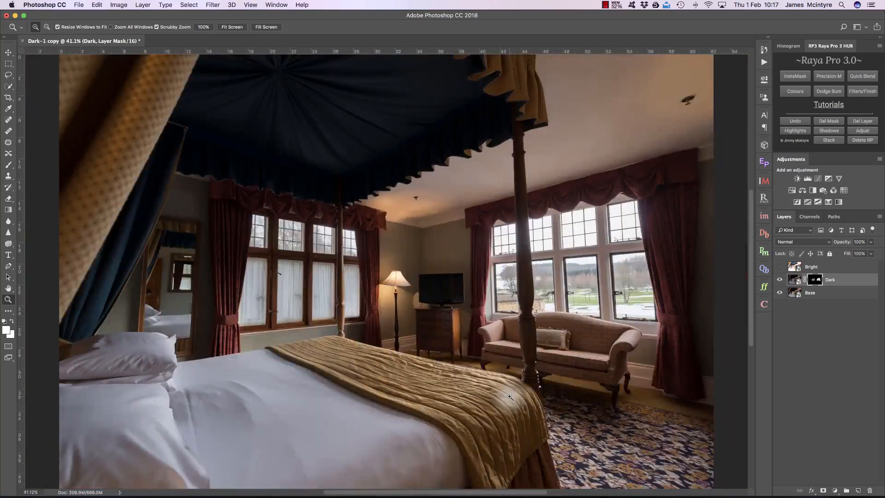
click(780, 280)
click(780, 280)
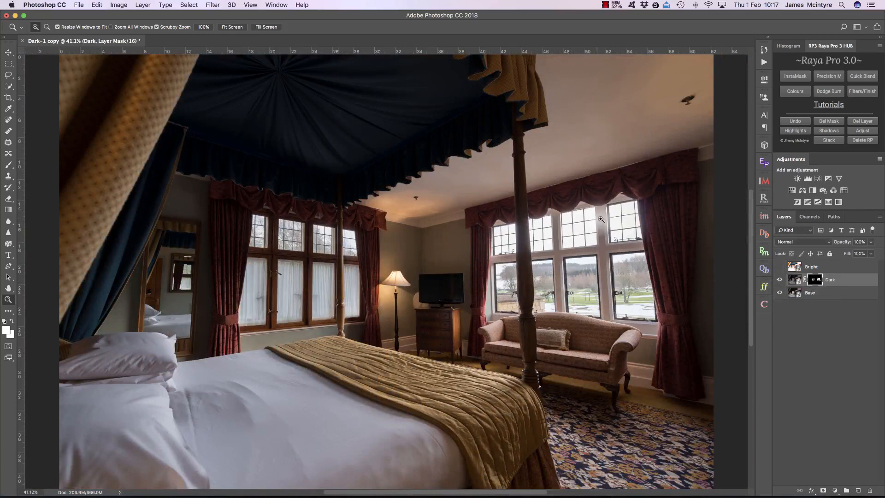
- With the Dark layer hidden, build a Darks 1 luminosity mask and refine it with shadows 58, midtones 46 and highlights 232
click(779, 280)
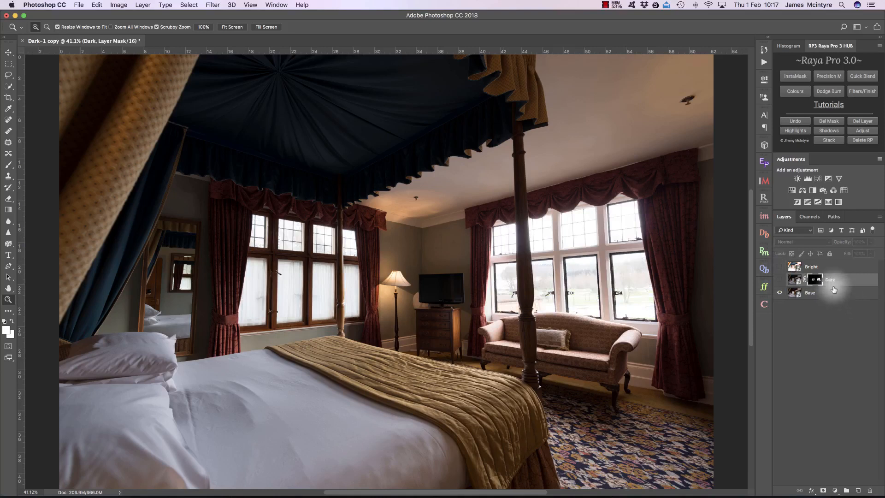
click(815, 267)
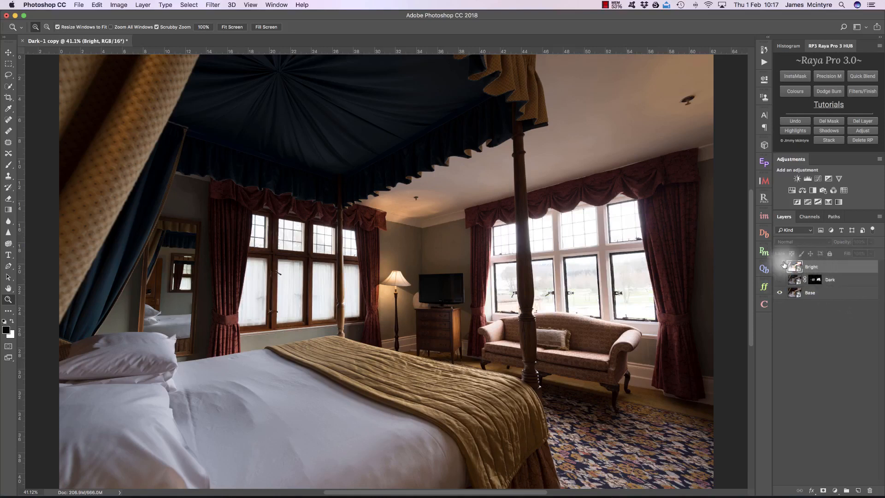
click(763, 215)
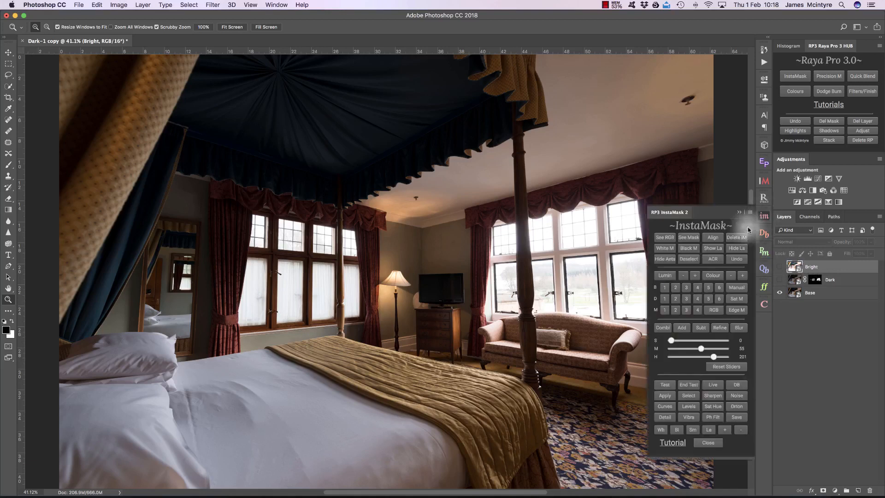
click(664, 299)
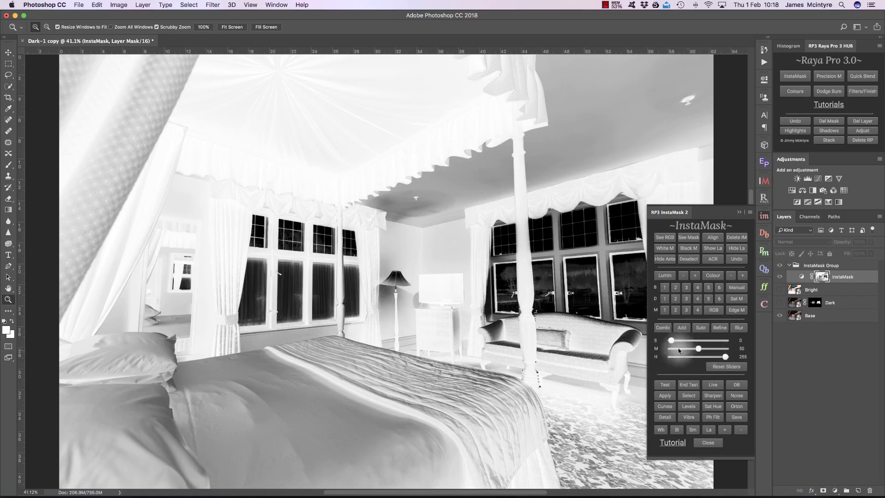
drag(672, 341, 696, 349)
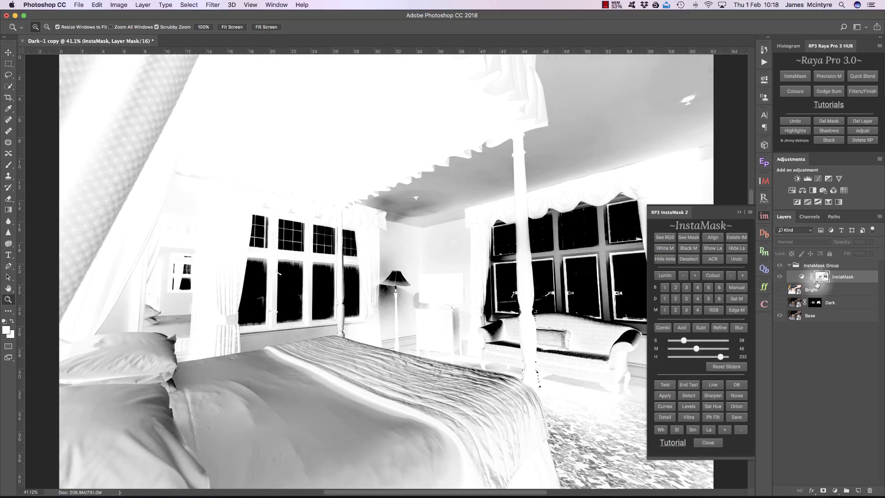
- Apply the refined InstaMask to the Bright layer to blend it over the Dark and Base layers
click(832, 292)
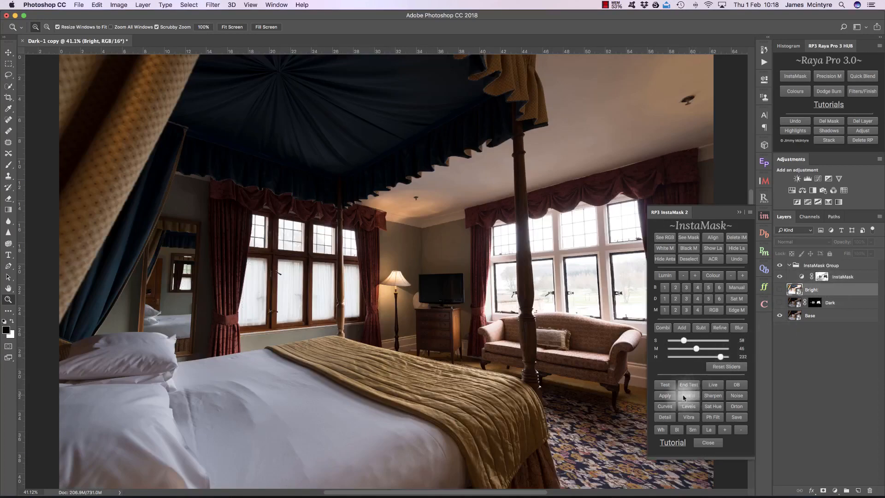
click(665, 395)
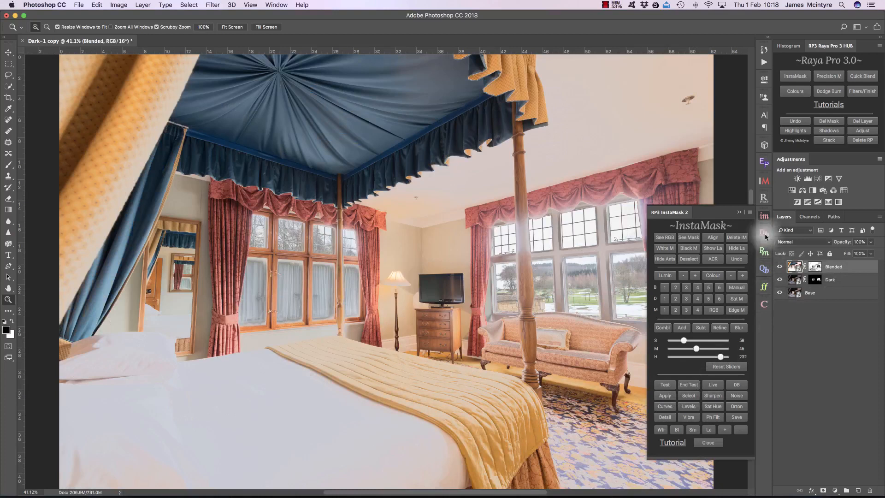
click(739, 212)
- Compare the room with the Blended layer hidden and shown
click(779, 267)
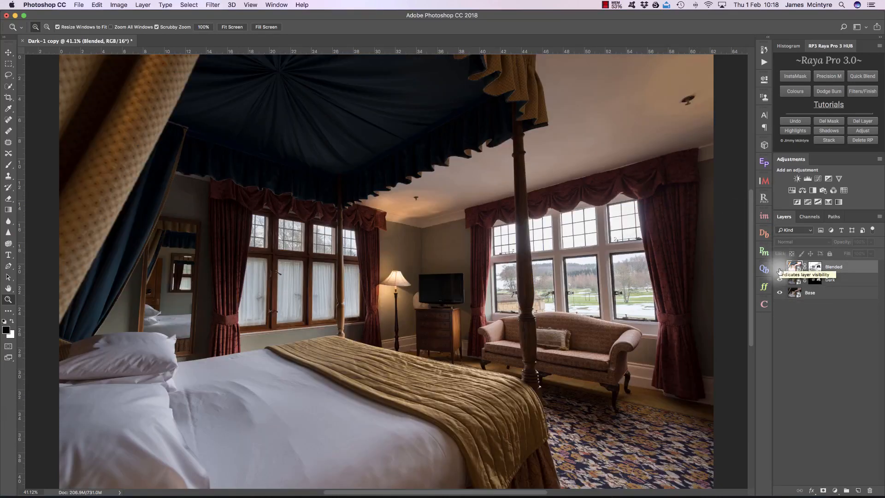
click(780, 282)
click(780, 281)
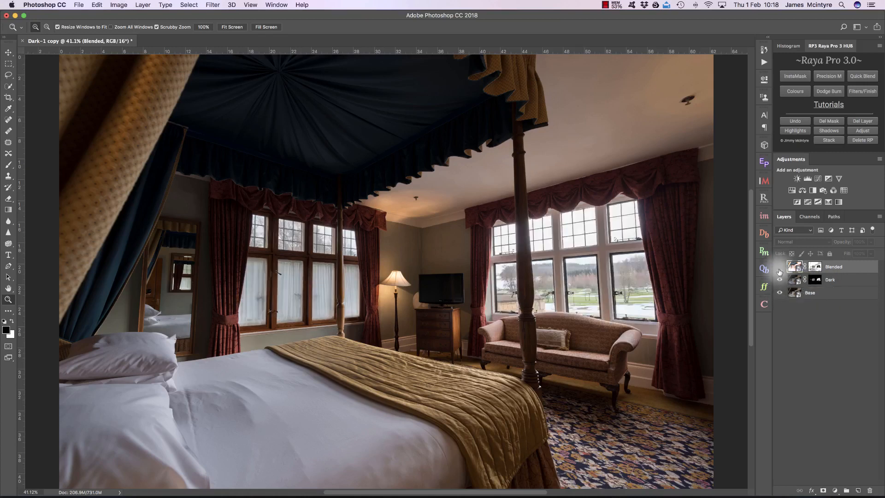
click(779, 269)
click(779, 268)
click(780, 267)
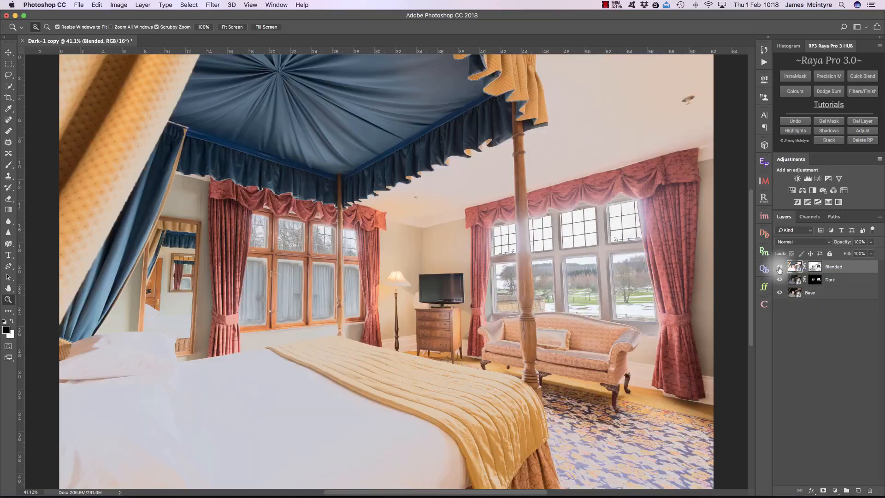
- Try the Blended layer at about 28% opacity against the layers below, and restore its opacity to 100%
drag(843, 242, 816, 246)
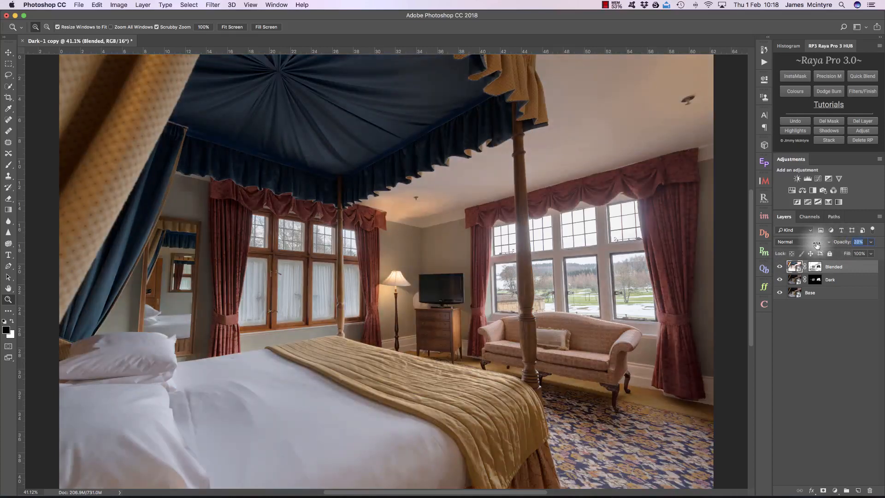
click(780, 266)
click(780, 267)
click(780, 266)
click(780, 267)
click(780, 267)
click(780, 267)
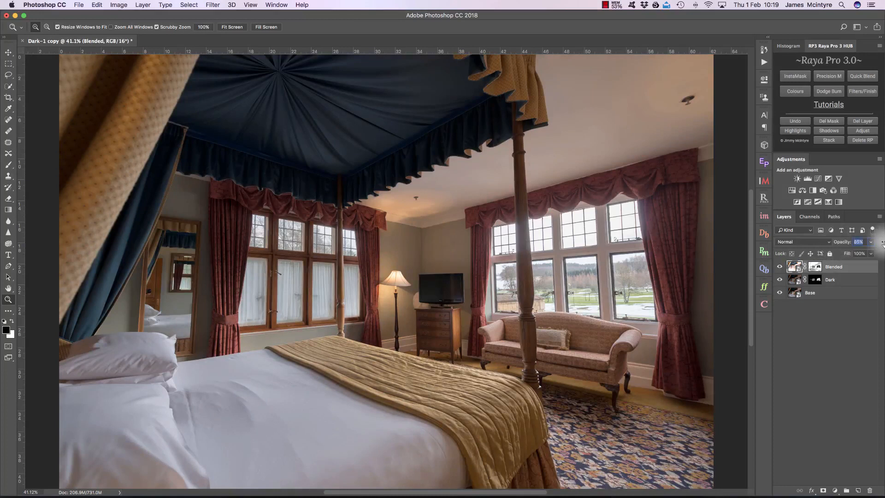
drag(871, 241, 882, 241)
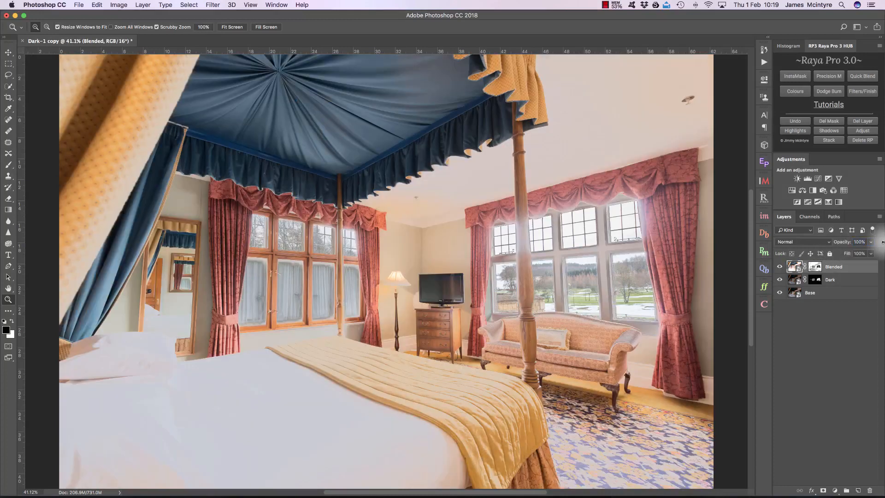
- Hide the Blended layer and set the Base layer's raw highlights to -81 in Camera Raw
click(780, 267)
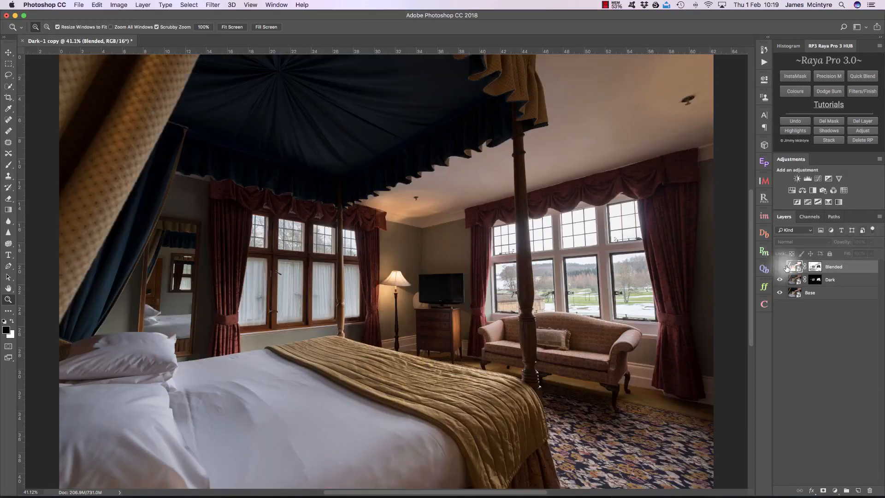
click(764, 216)
click(810, 293)
click(714, 259)
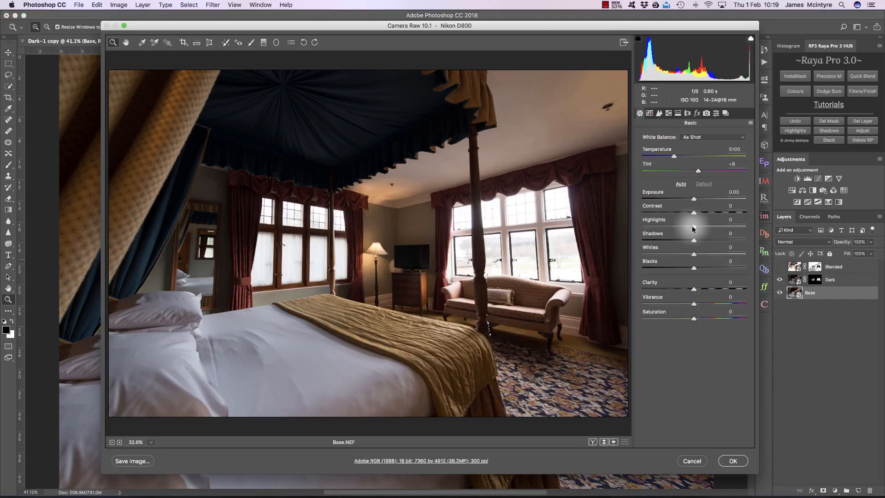
drag(693, 226, 651, 227)
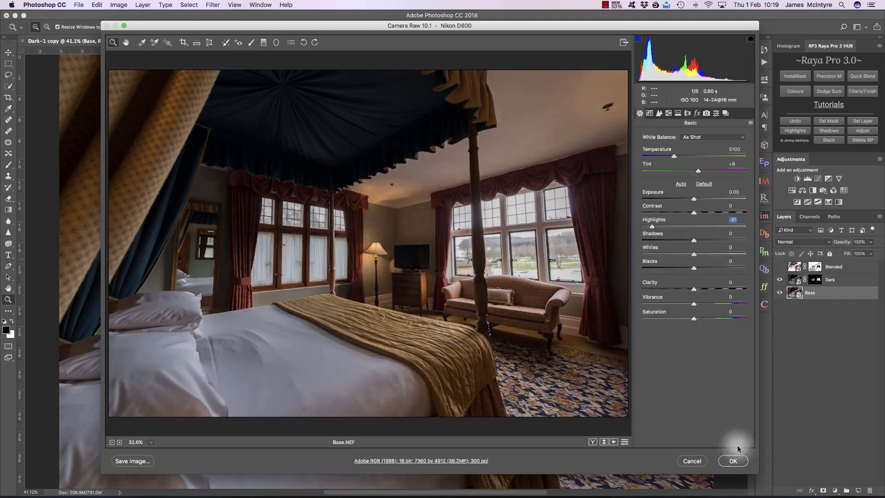
click(733, 461)
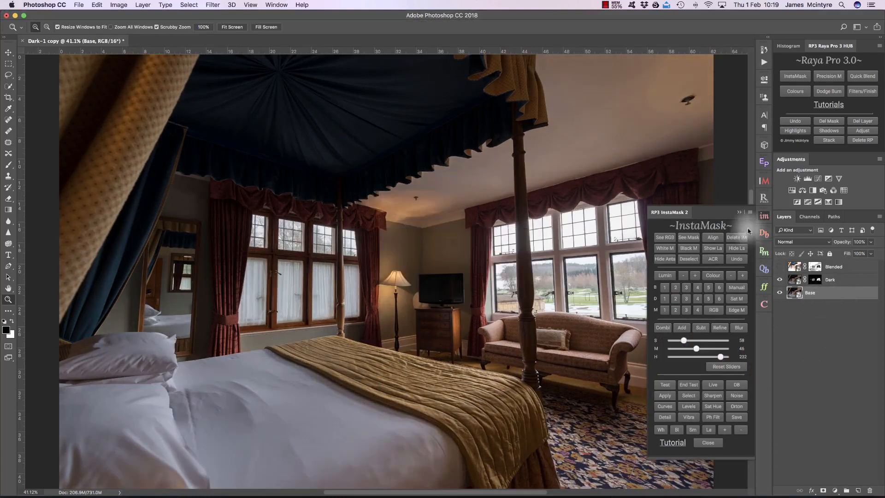
- Inspect the window view and frames behind the sofa at close range
click(739, 212)
drag(618, 281, 668, 284)
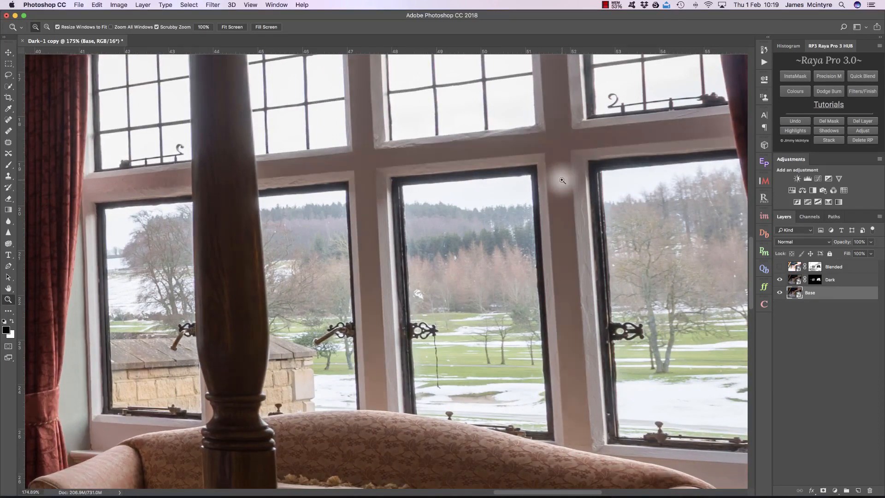
key(super+0)
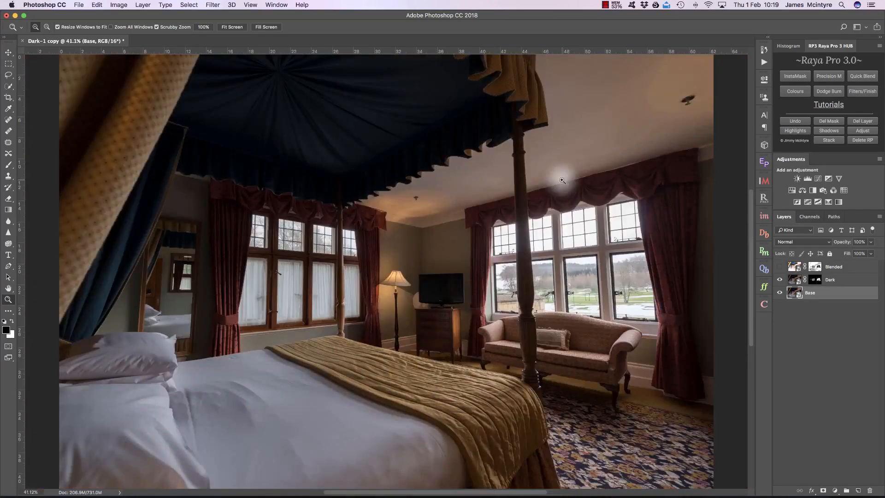
- Show the Blended layer, select it and open its raw source for editing in Camera Raw
click(849, 268)
click(779, 267)
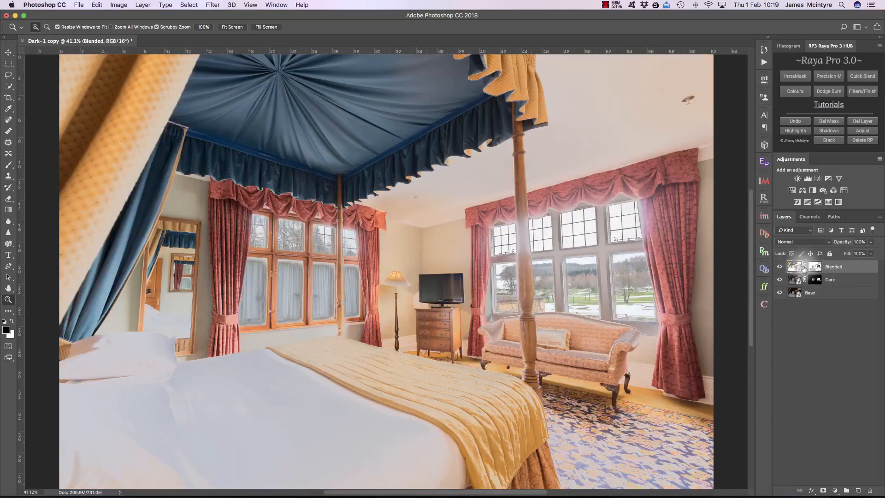
click(761, 218)
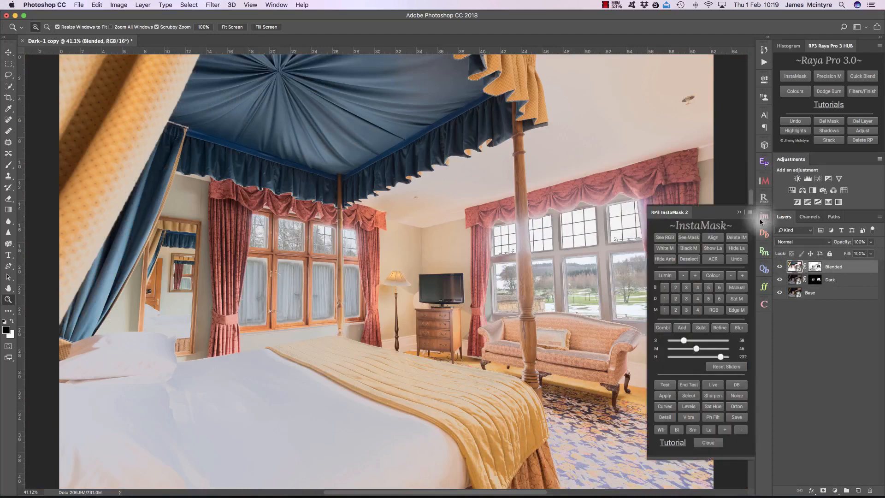
click(714, 260)
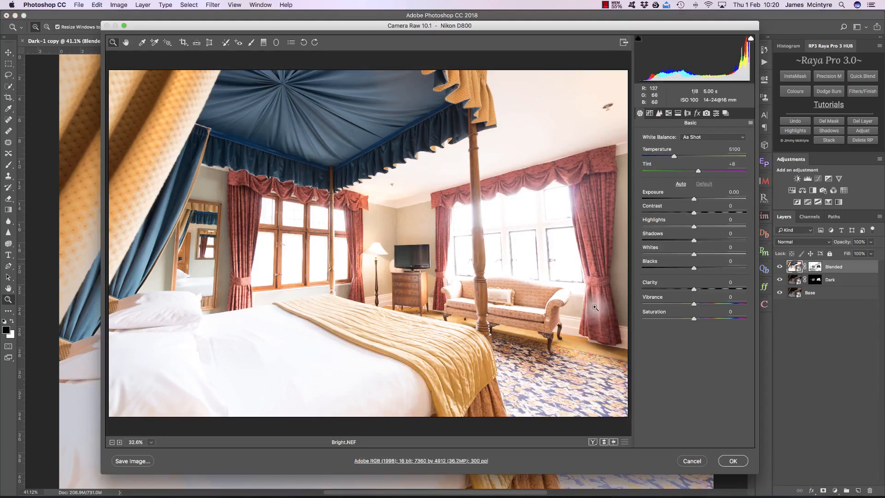
- Set the Blended layer's raw exposure to -1.70, highlights to -88 and shadows to +38, and apply the settings
drag(694, 201, 650, 228)
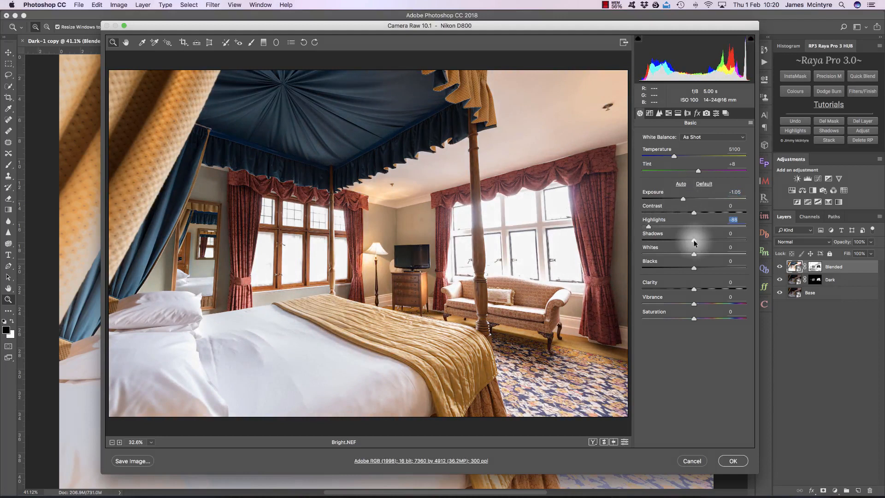
drag(694, 243, 703, 239)
drag(685, 197, 681, 198)
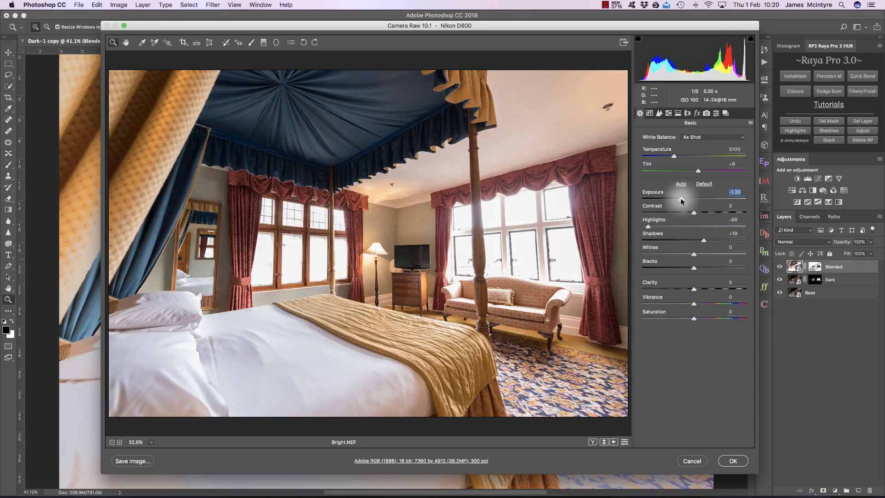
drag(680, 198, 676, 199)
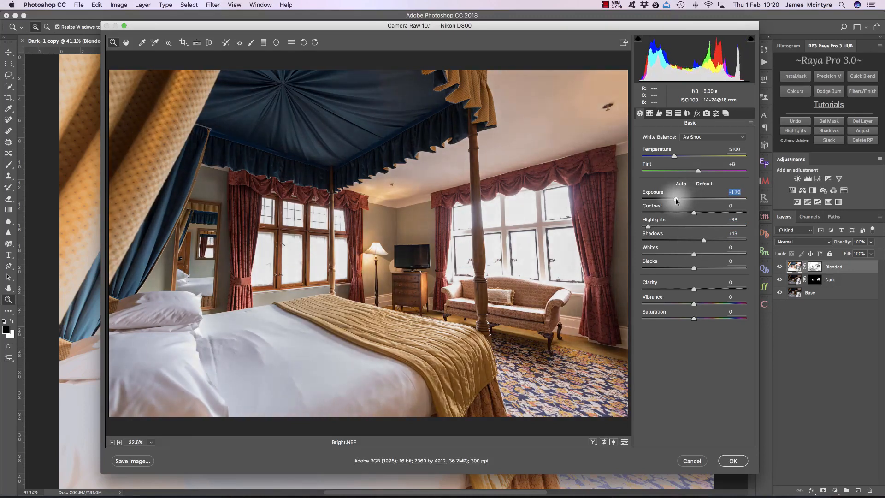
drag(704, 239, 712, 239)
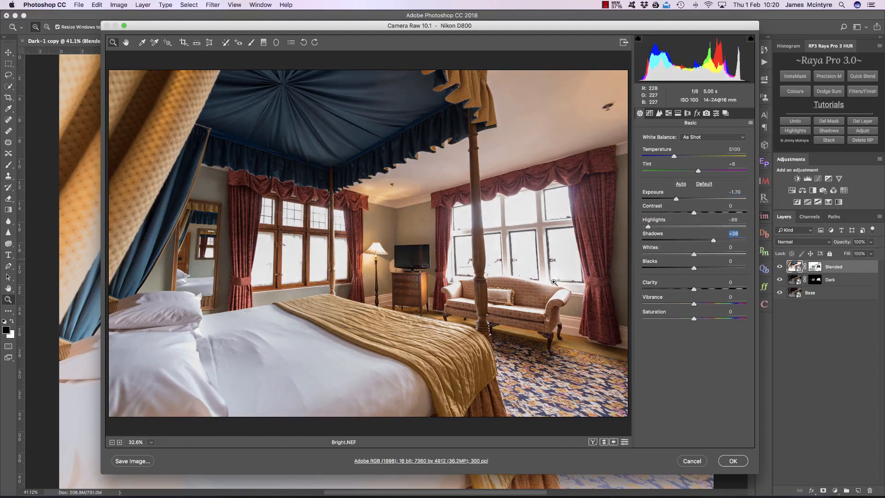
click(730, 459)
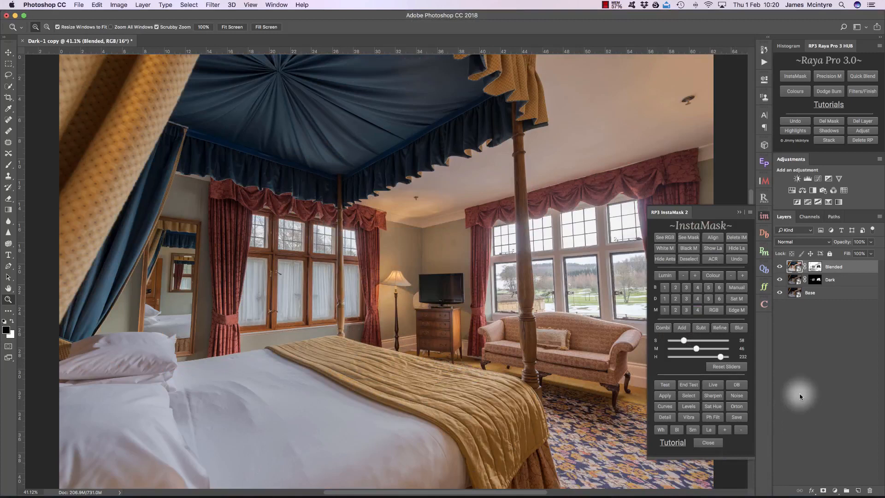
click(739, 212)
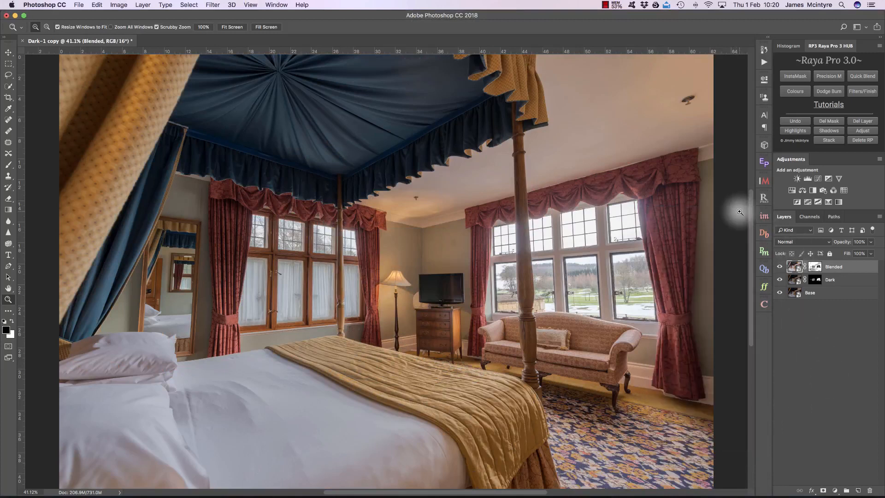
- Compare the room before and after the Blended layer's raw adjustment
key(super+z)
key(super+z)
key(super+z)
key(super+z)
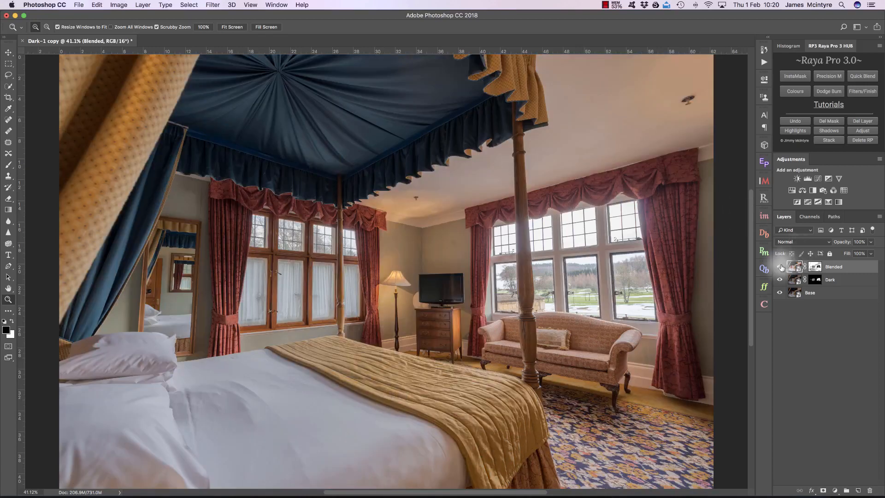
- Compare the canopy, walls and bed repeatedly with the Blended layer hidden and shown
click(780, 267)
click(781, 268)
click(780, 268)
click(781, 267)
click(780, 267)
click(780, 268)
click(781, 267)
click(781, 267)
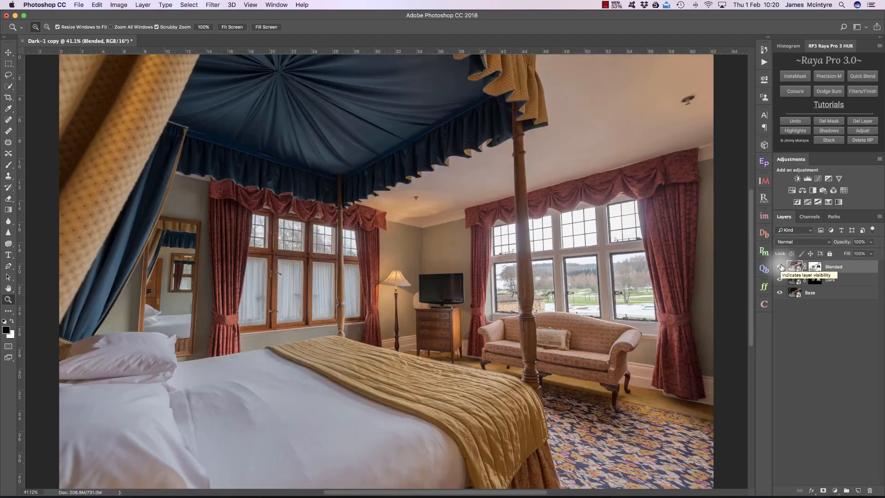
click(781, 267)
click(781, 267)
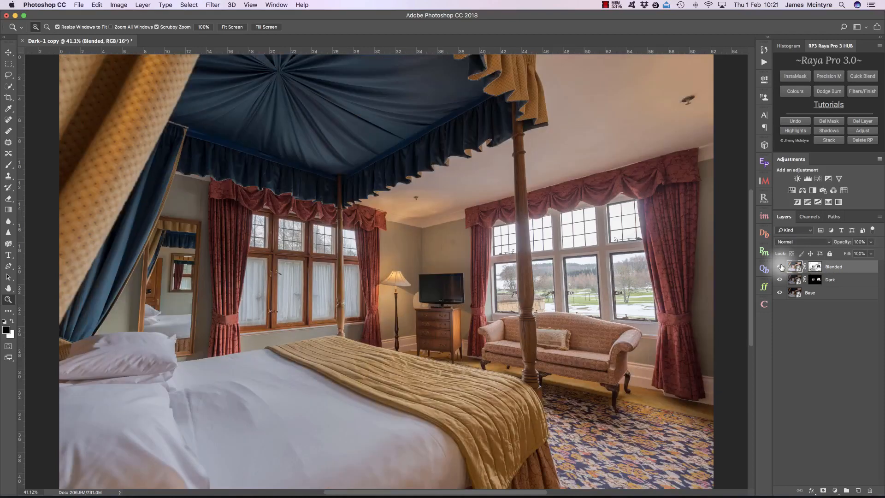
click(780, 267)
click(780, 267)
click(780, 268)
click(781, 267)
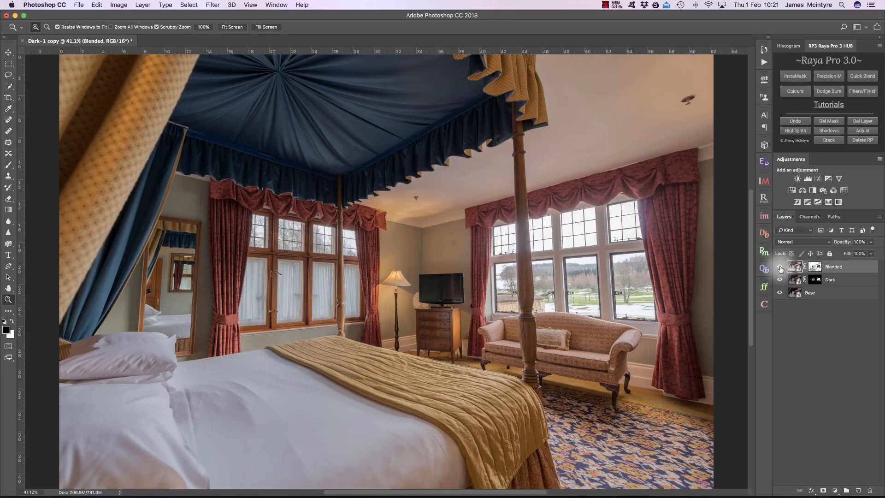
- Select the Blended layer's mask and lower the layer's opacity to 63%
click(815, 267)
key(v)
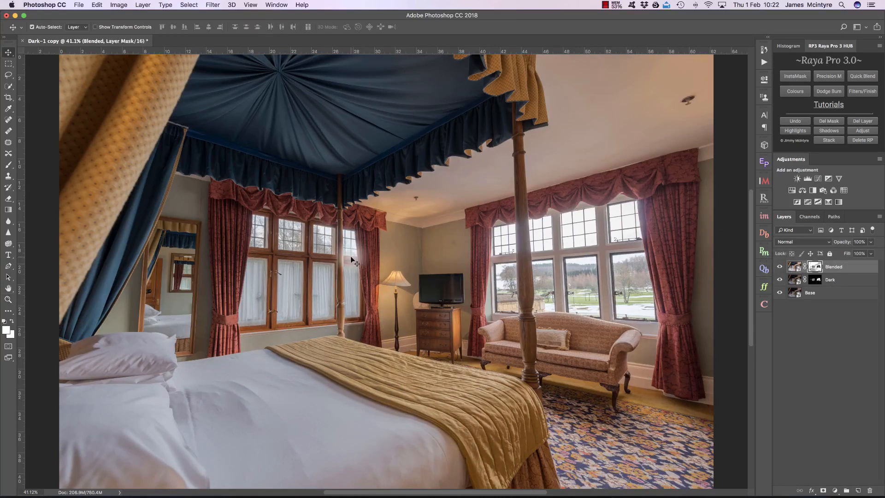
drag(843, 243, 832, 246)
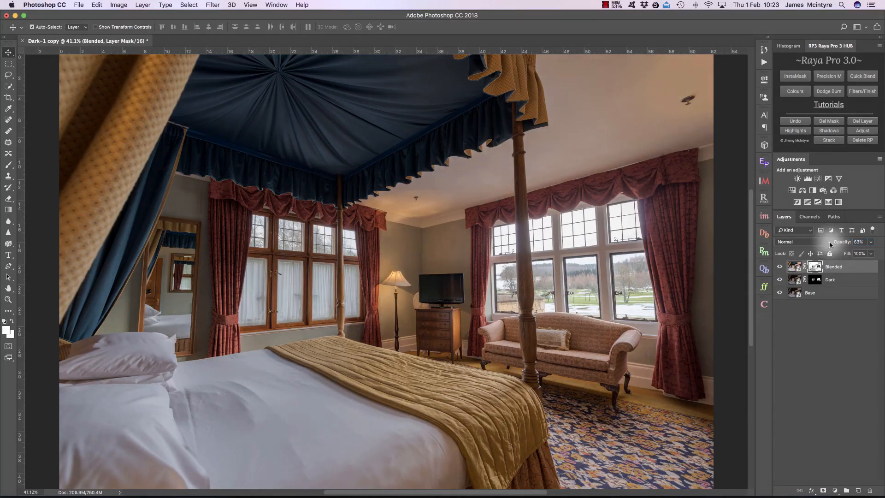
- Check the reduced-opacity blend by hiding and showing the Blended layer
click(779, 266)
click(779, 266)
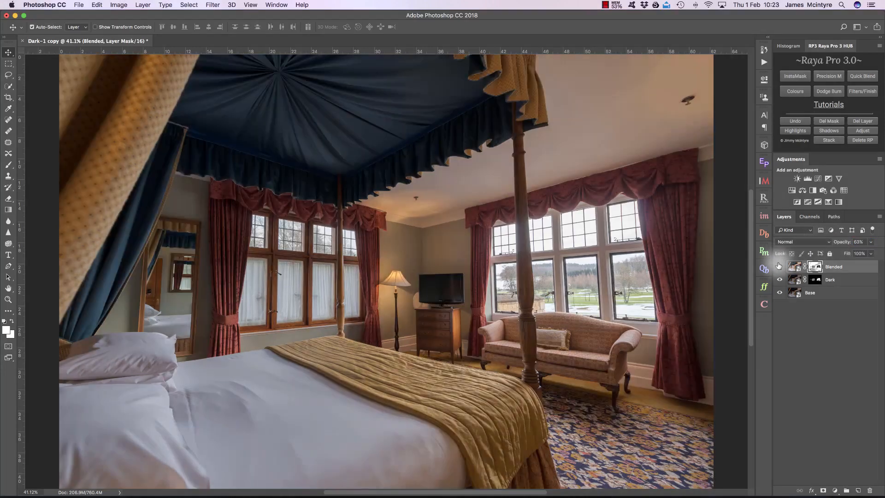
click(780, 266)
click(780, 267)
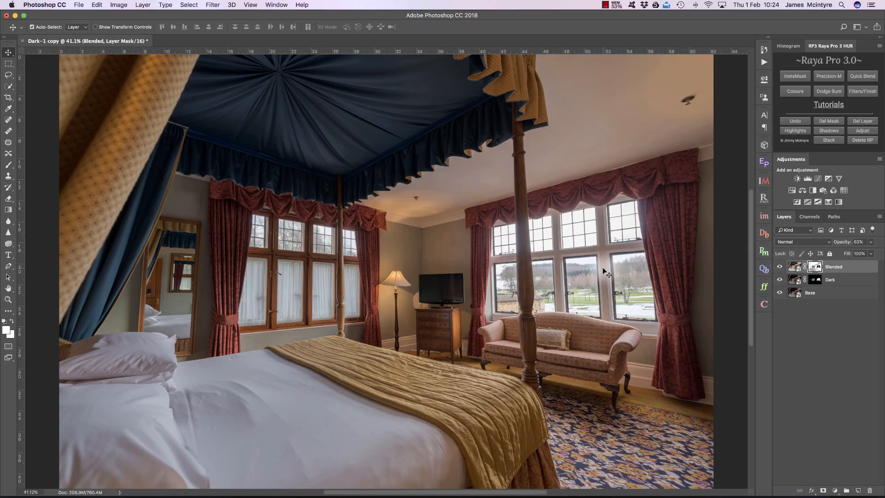
- Inspect the window frames and the outside view behind the sofa at 200% magnification
key(z)
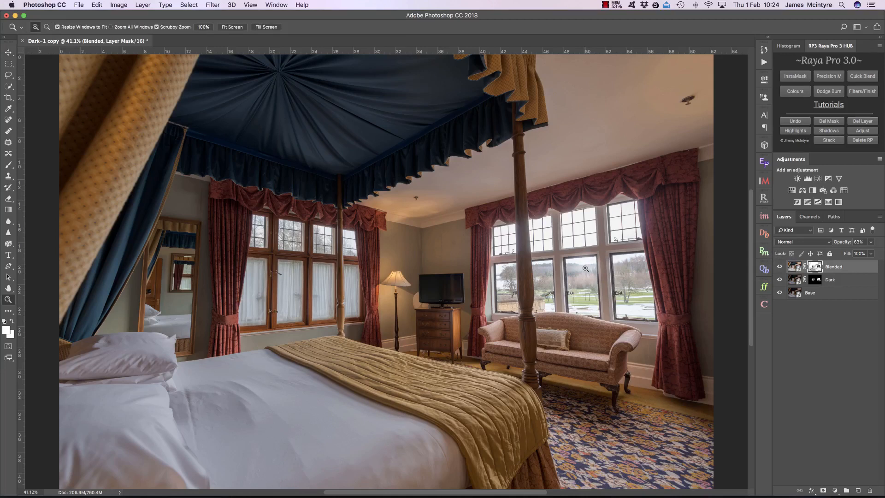
drag(585, 269, 645, 256)
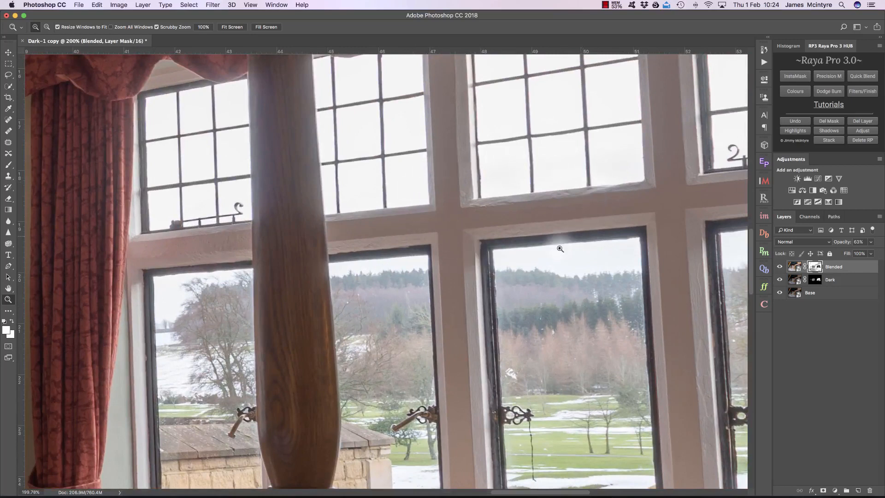
scroll(573, 249, right, 5)
scroll(574, 250, right, 3)
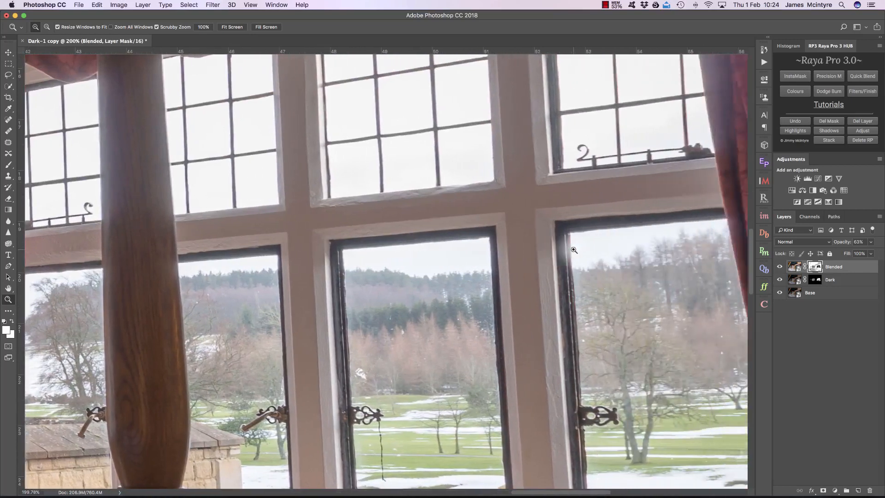